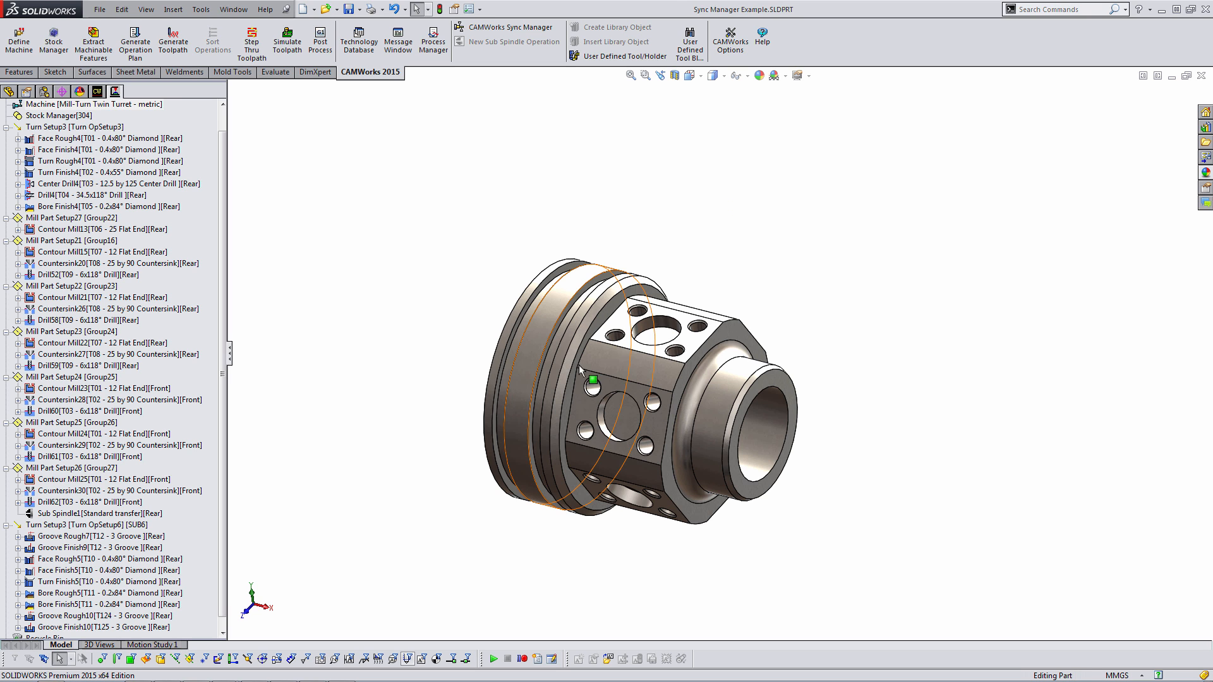
# Open the toolpath simulation for the whole part and set it to run to the next operation
pyautogui.moveTo(579, 369); pyautogui.dragTo(609, 436, button='middle')
pyautogui.press('Escape')
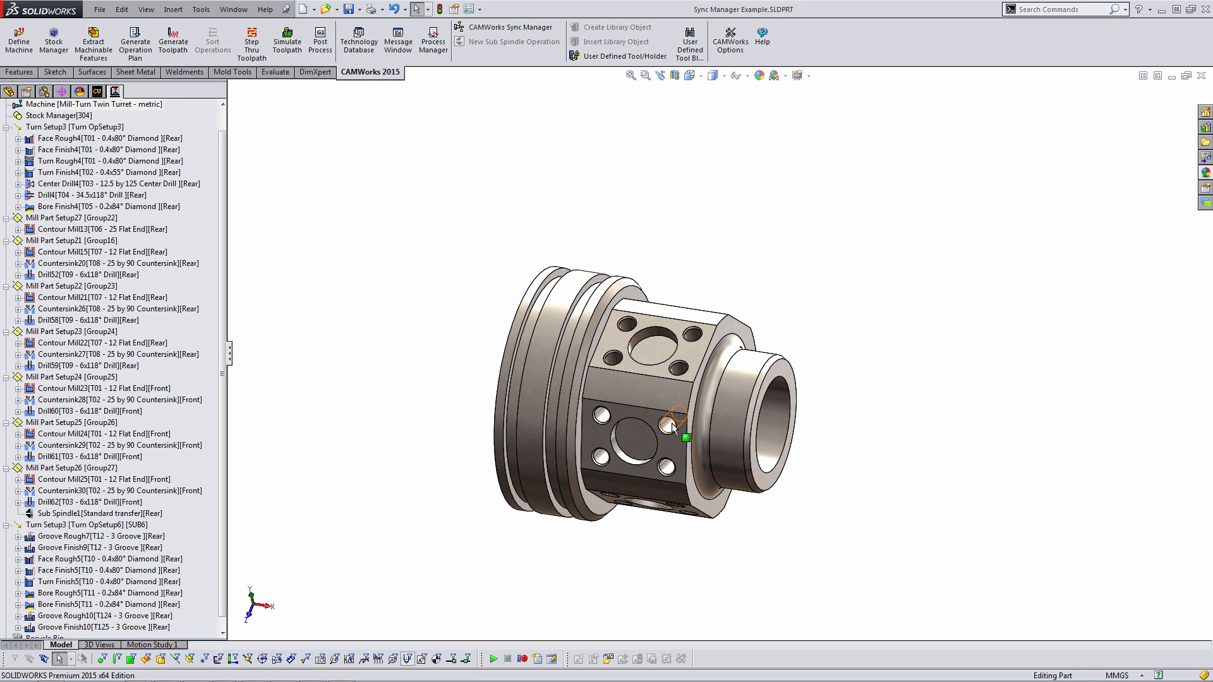
pyautogui.scroll(-2, 670, 430)
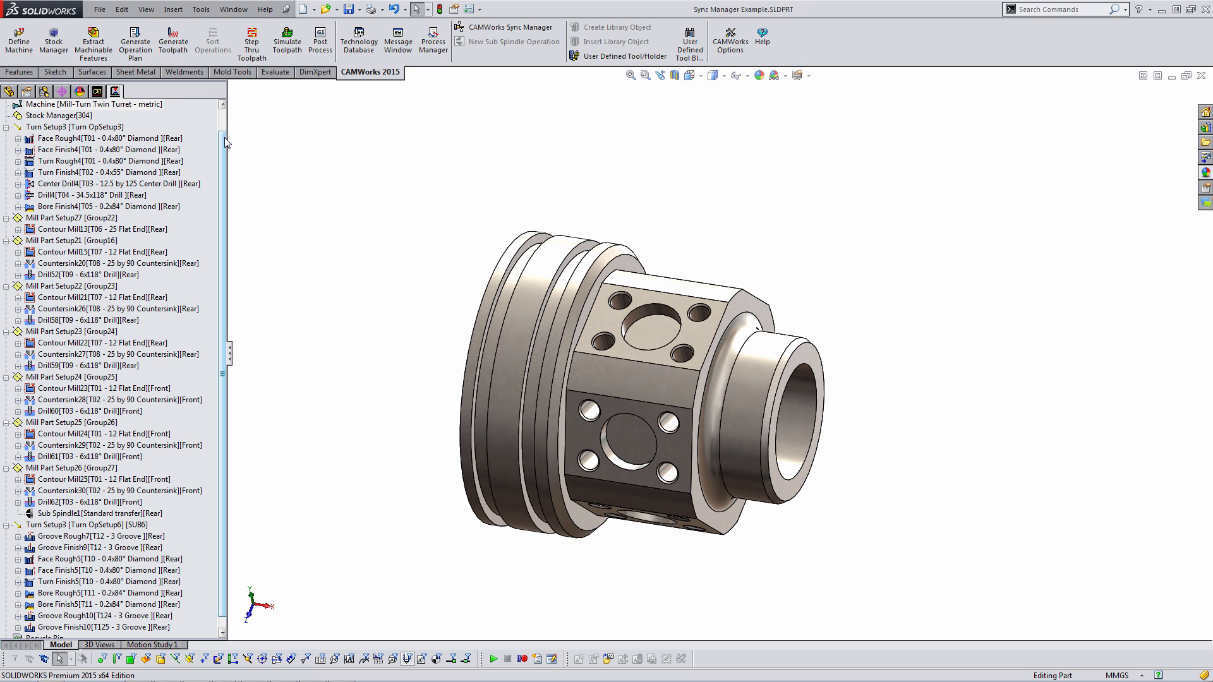
pyautogui.moveTo(222, 139); pyautogui.dragTo(218, 109)
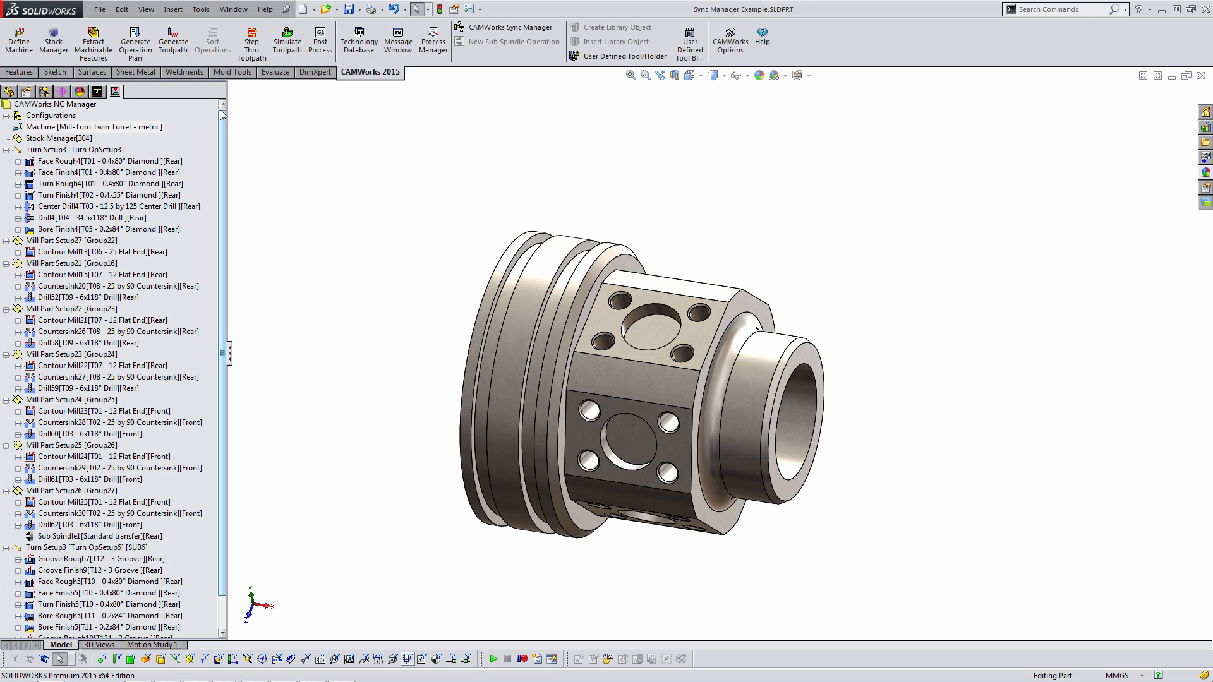
pyautogui.click(288, 45)
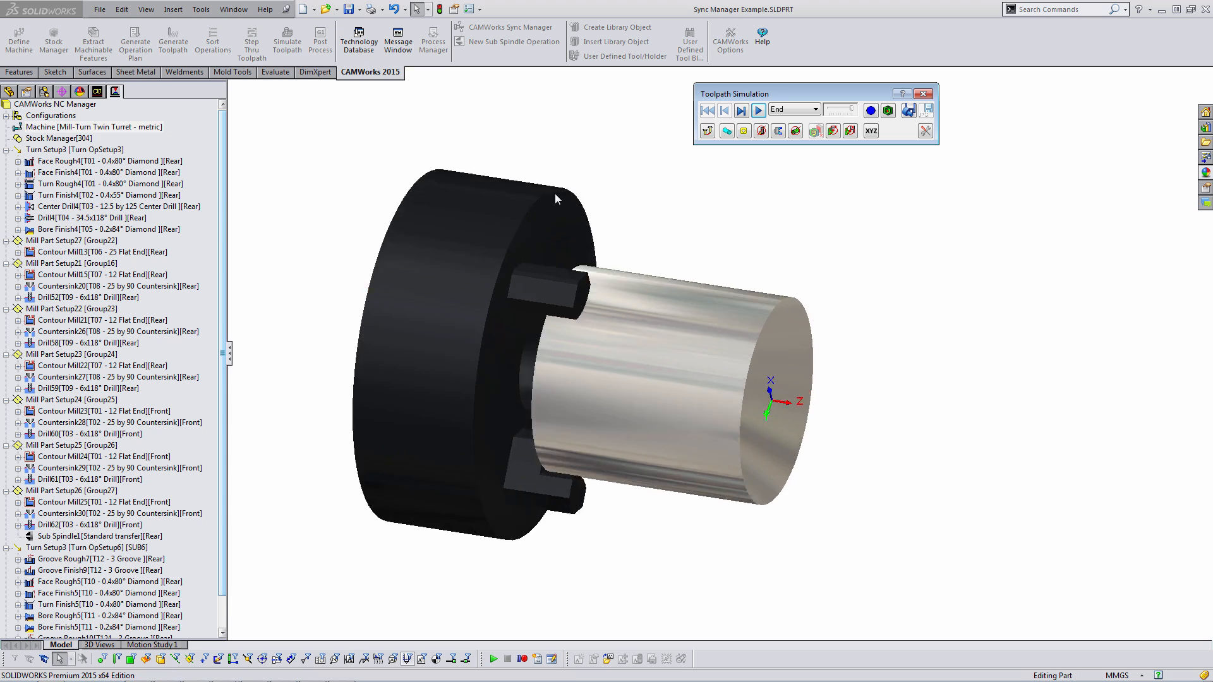
pyautogui.click(810, 110)
pyautogui.click(786, 122)
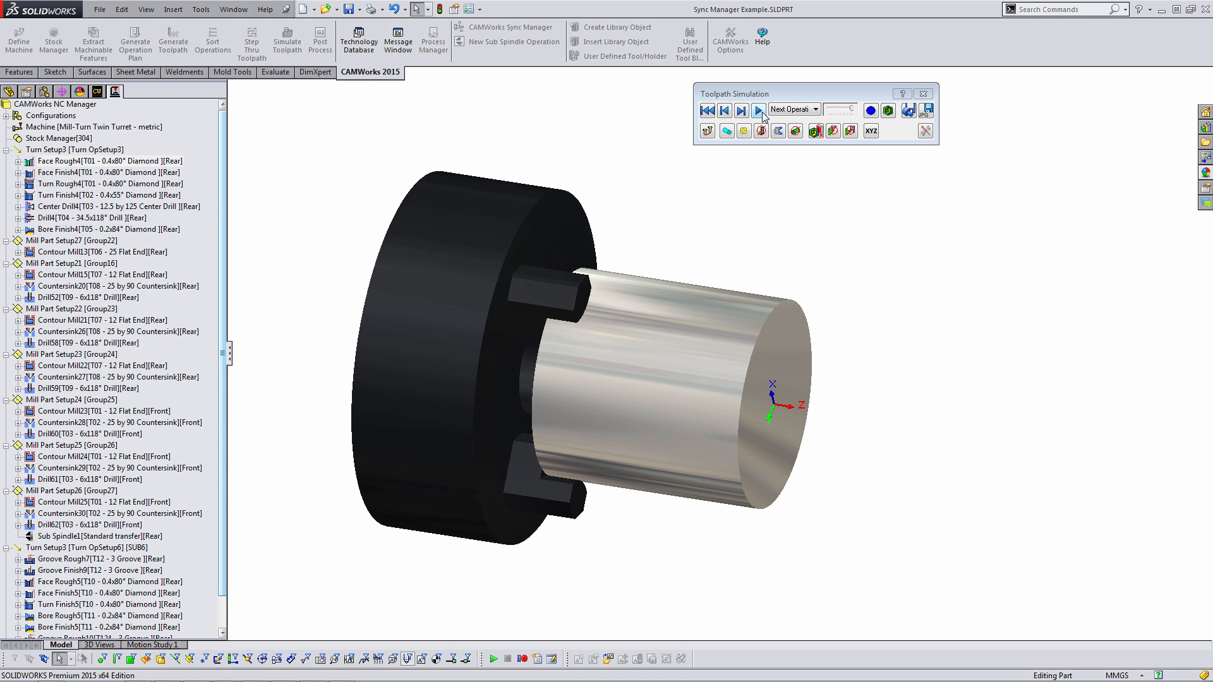
# Simulate the main-spindle turning operations one by one through Bore Finish4, slightly reducing the simulation speed along the way
pyautogui.click(762, 113)
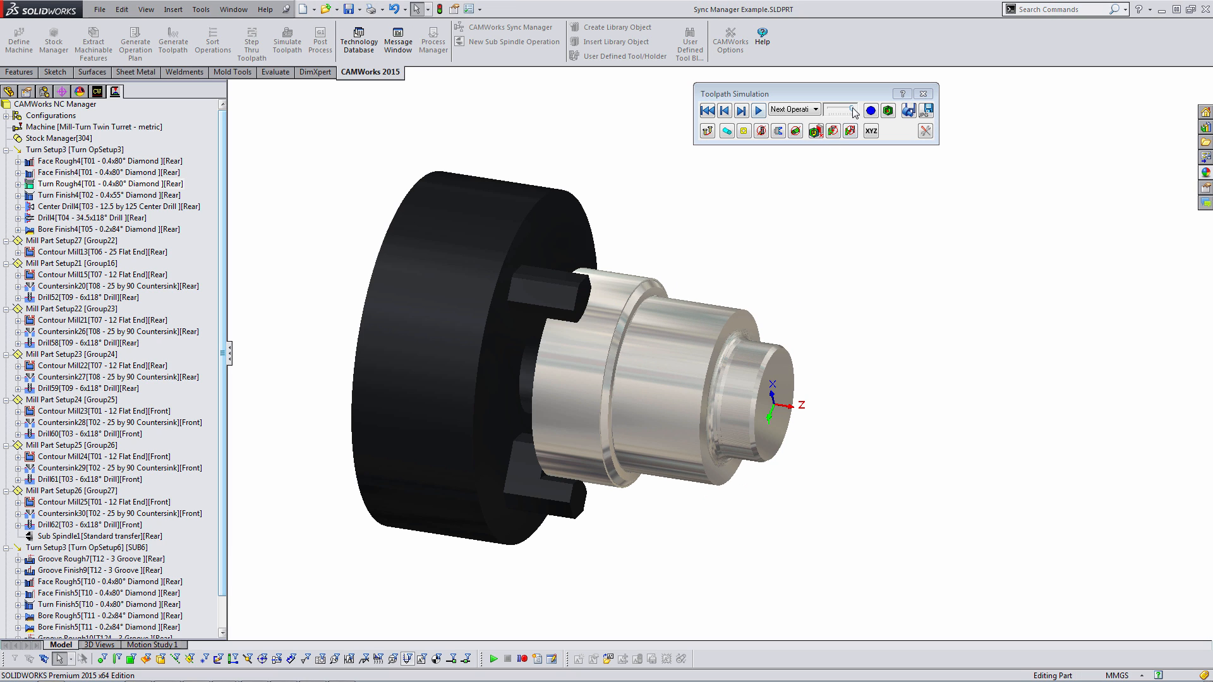
pyautogui.moveTo(851, 108); pyautogui.dragTo(848, 107)
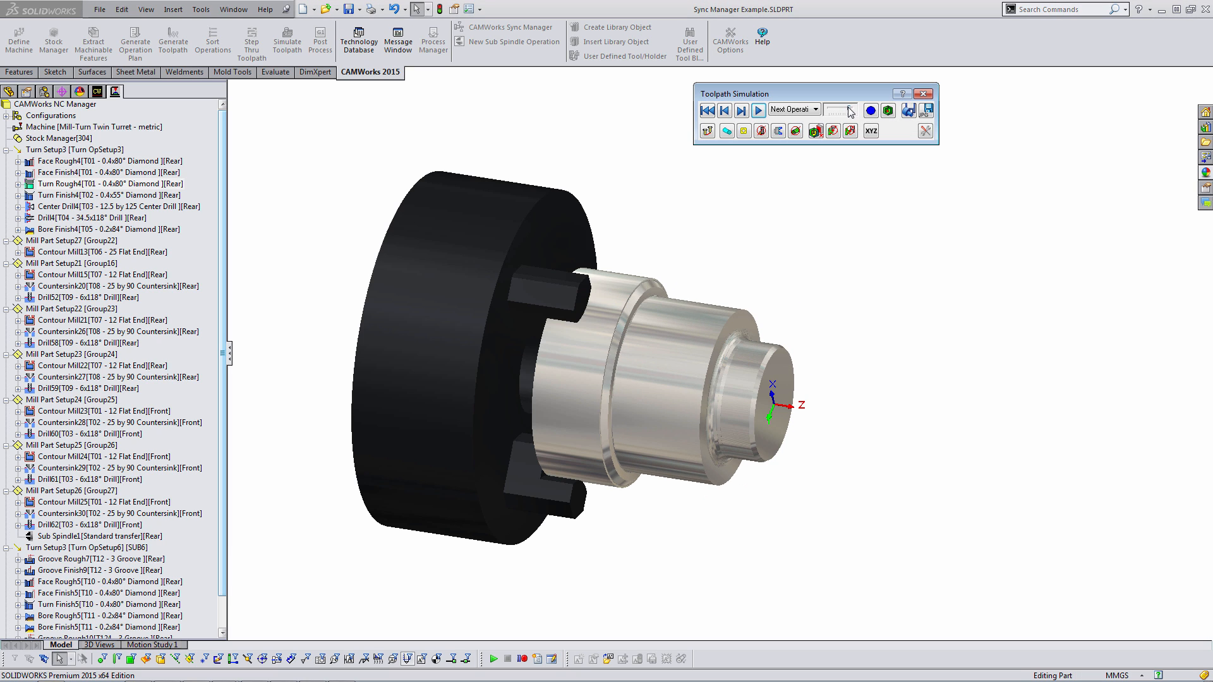
pyautogui.click(759, 110)
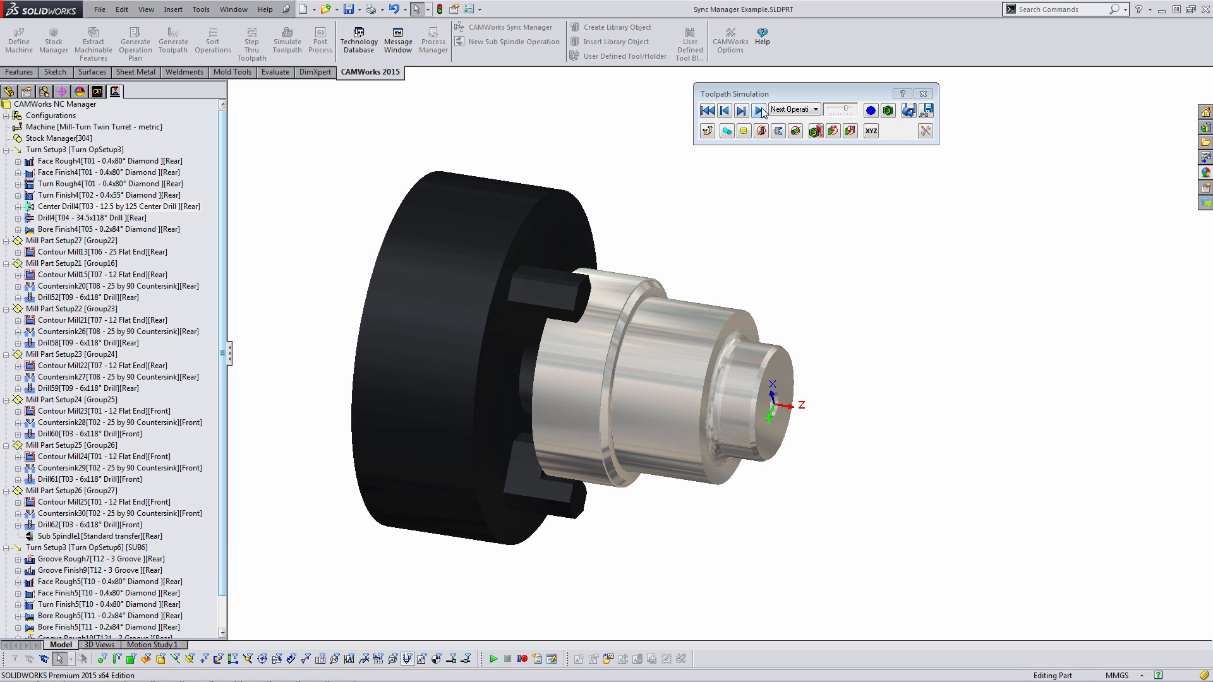
pyautogui.click(760, 111)
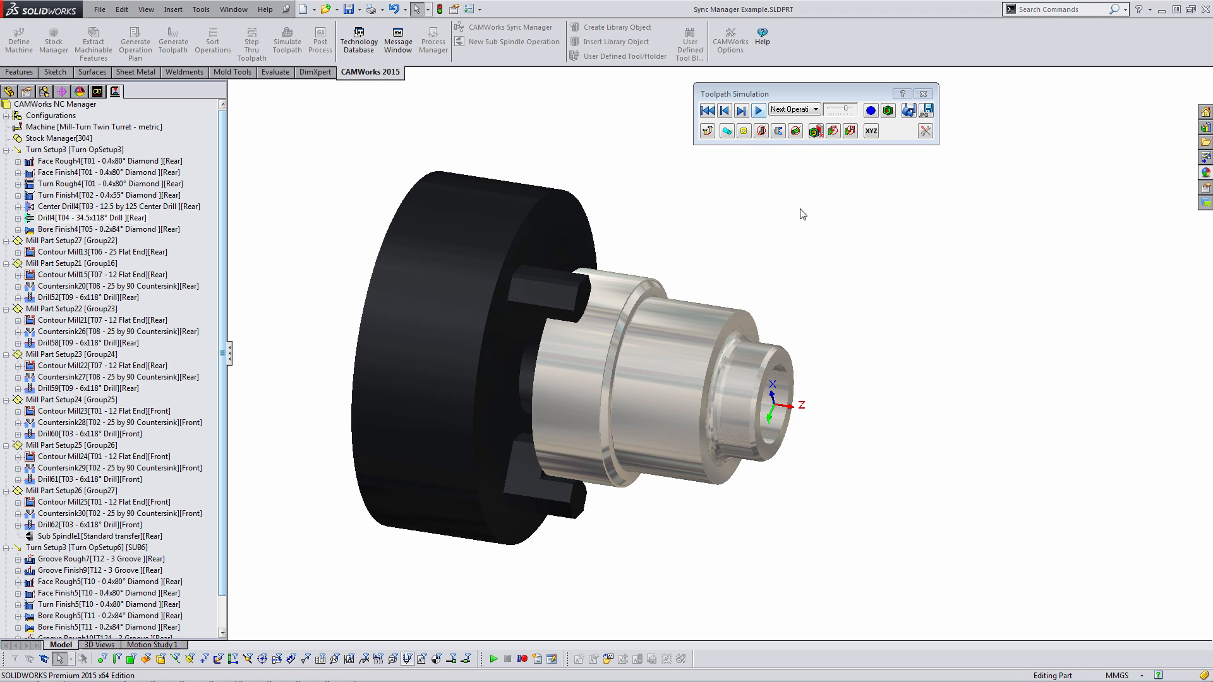
pyautogui.click(759, 111)
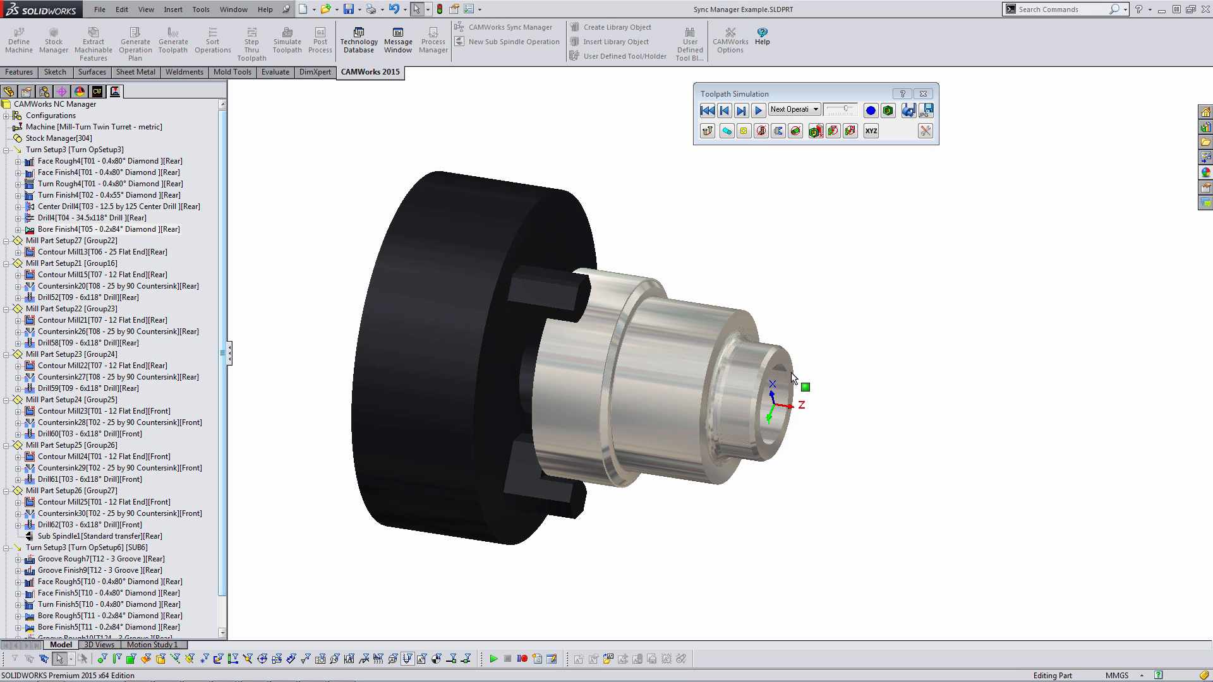
# Simulate Contour Mill13 and the milling, countersinking and drilling operations of Mill Part Setup21
pyautogui.moveTo(794, 379)
pyautogui.mouseDown(button='middle')
pyautogui.moveTo(742, 347)
pyautogui.moveTo(780, 390)
pyautogui.mouseUp(button='middle')
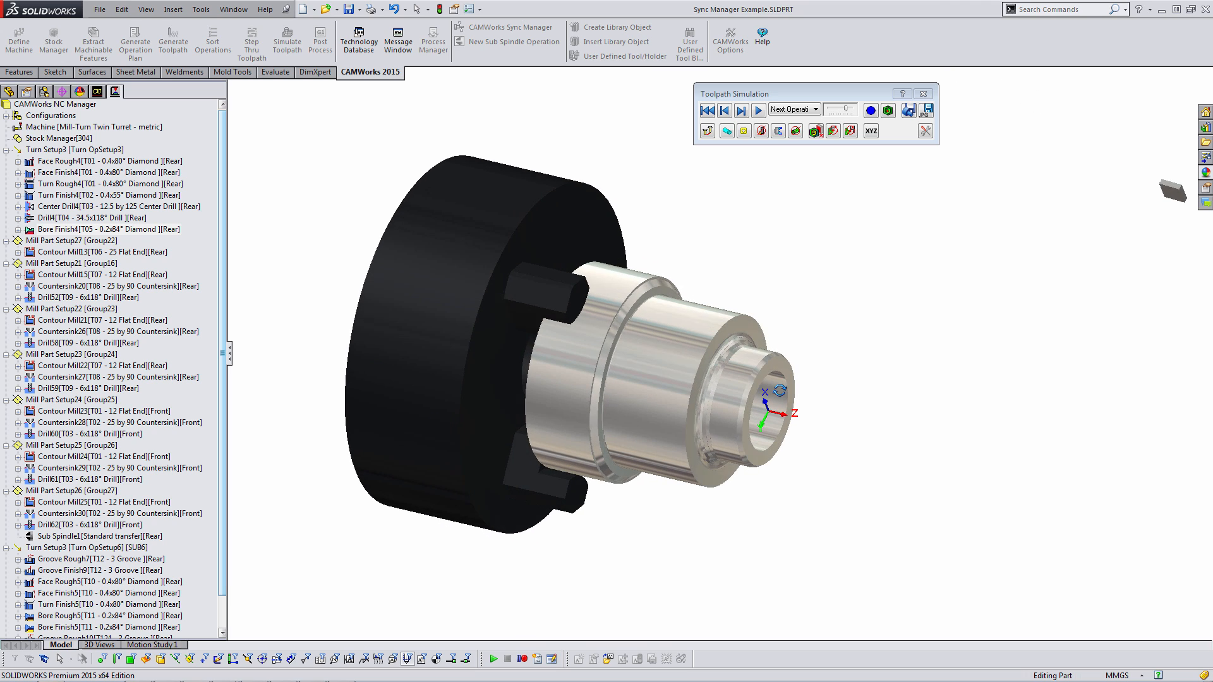
pyautogui.click(760, 111)
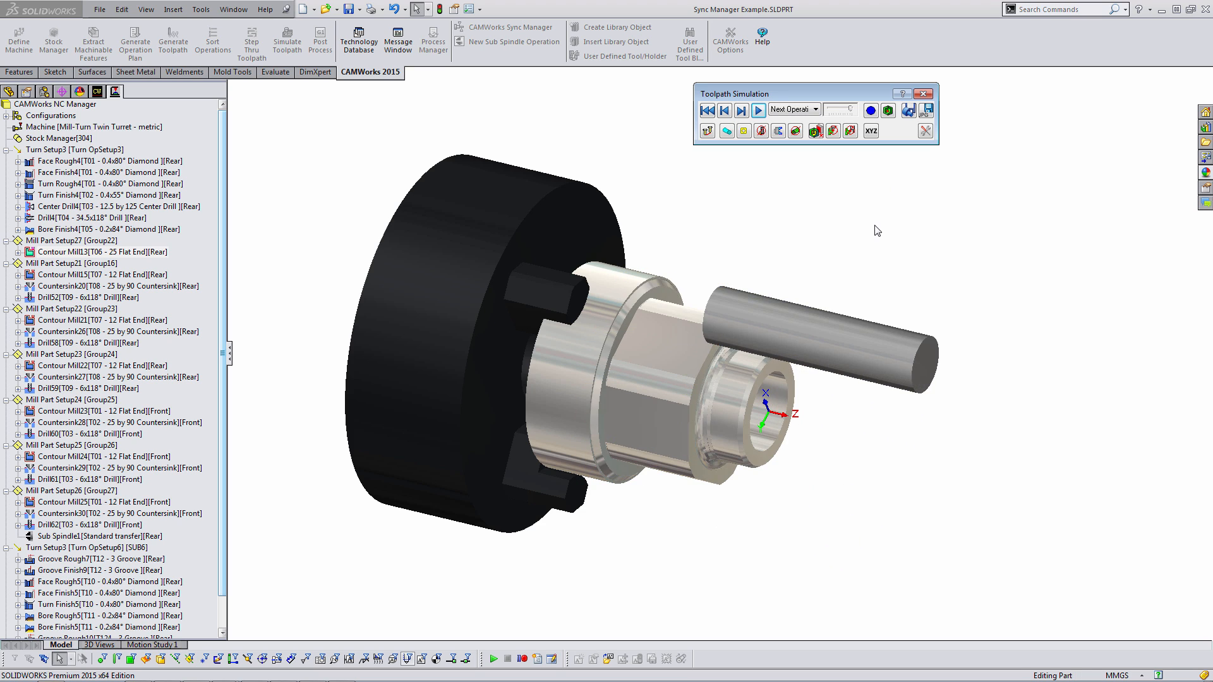
pyautogui.scroll(3, 840, 303)
pyautogui.scroll(-2, 779, 393)
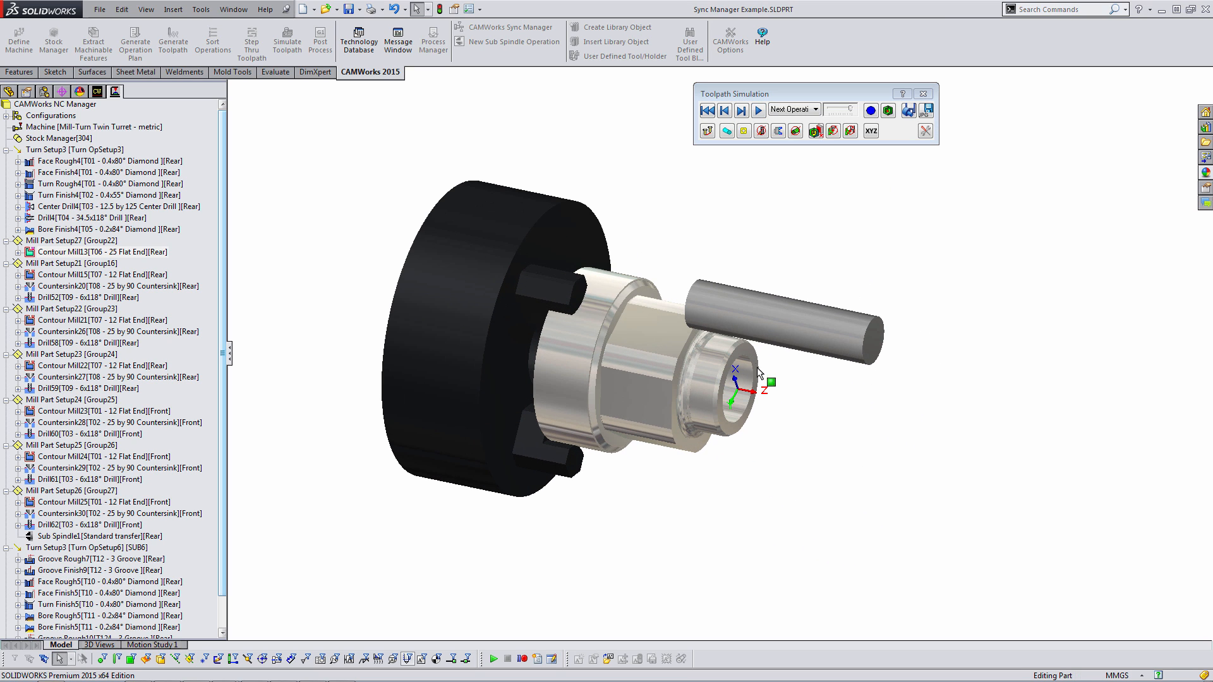
pyautogui.click(759, 110)
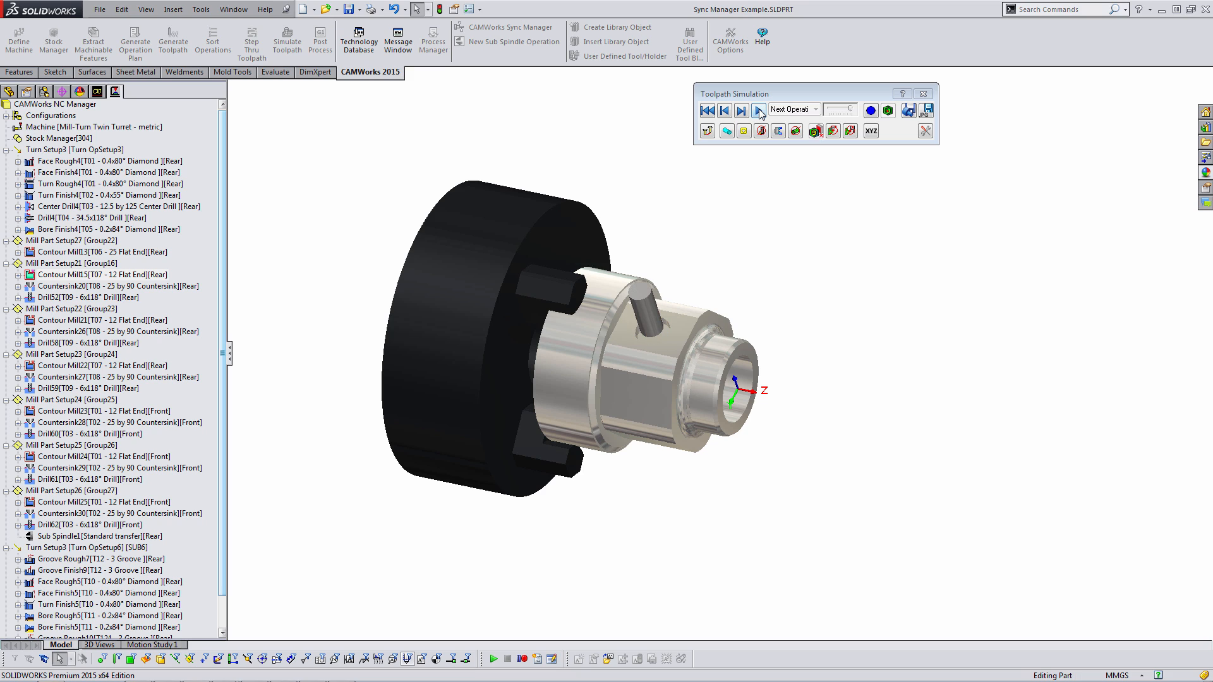
pyautogui.click(759, 110)
pyautogui.click(759, 110)
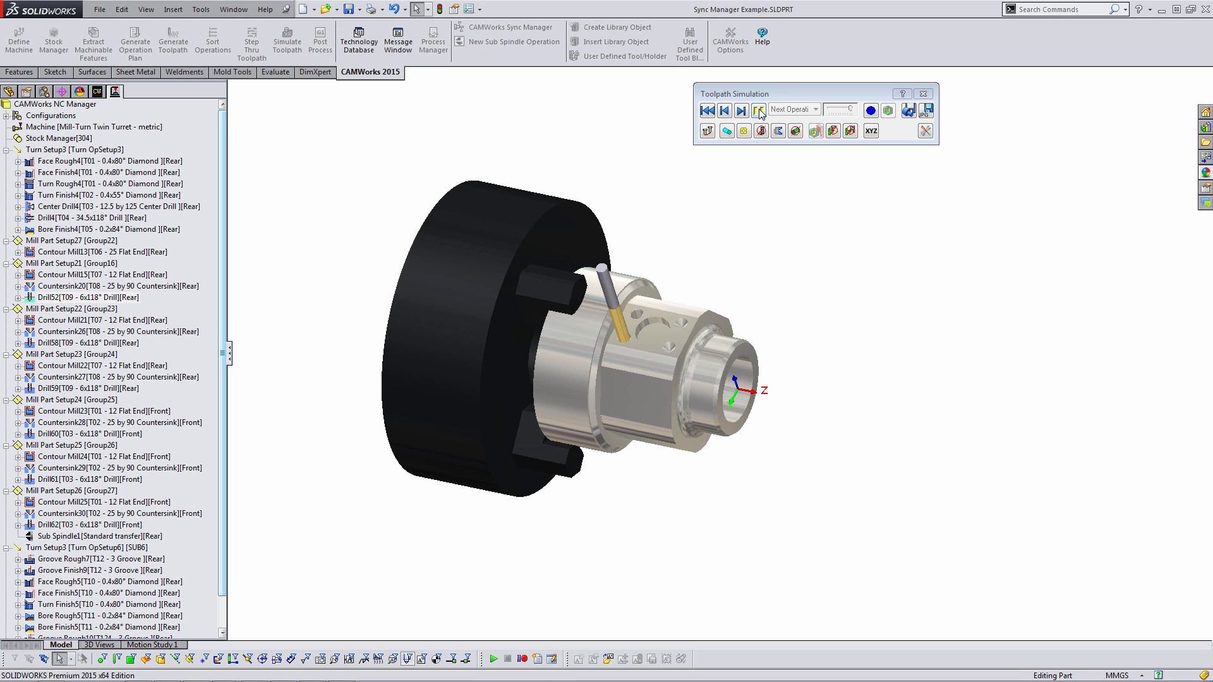
# Simulate the contour milling, countersinking and drilling operations of Mill Part Setup22 and Mill Part Setup23
pyautogui.click(759, 110)
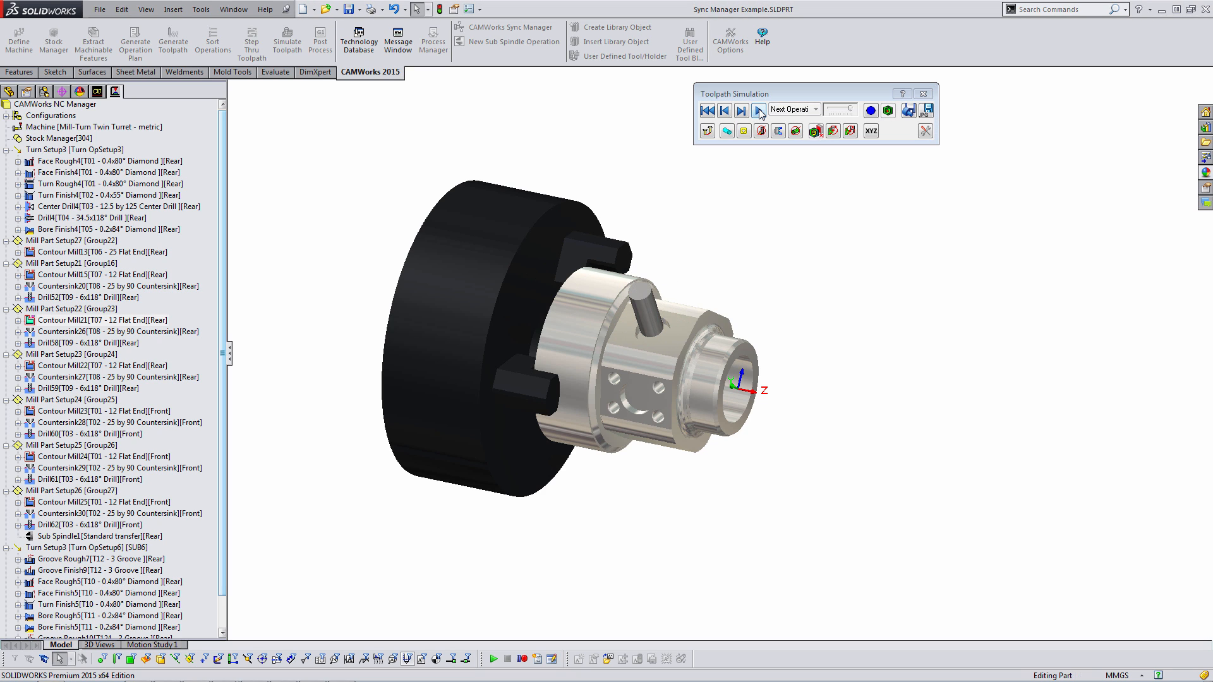
pyautogui.click(759, 110)
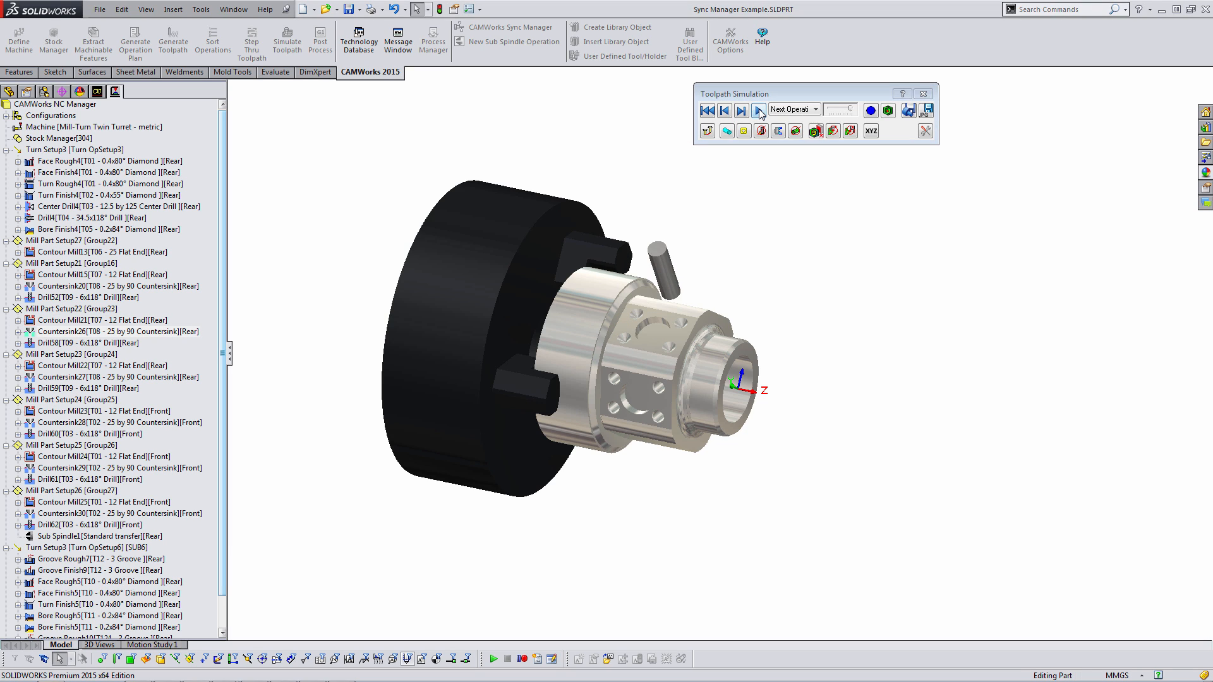
pyautogui.click(759, 110)
pyautogui.click(760, 110)
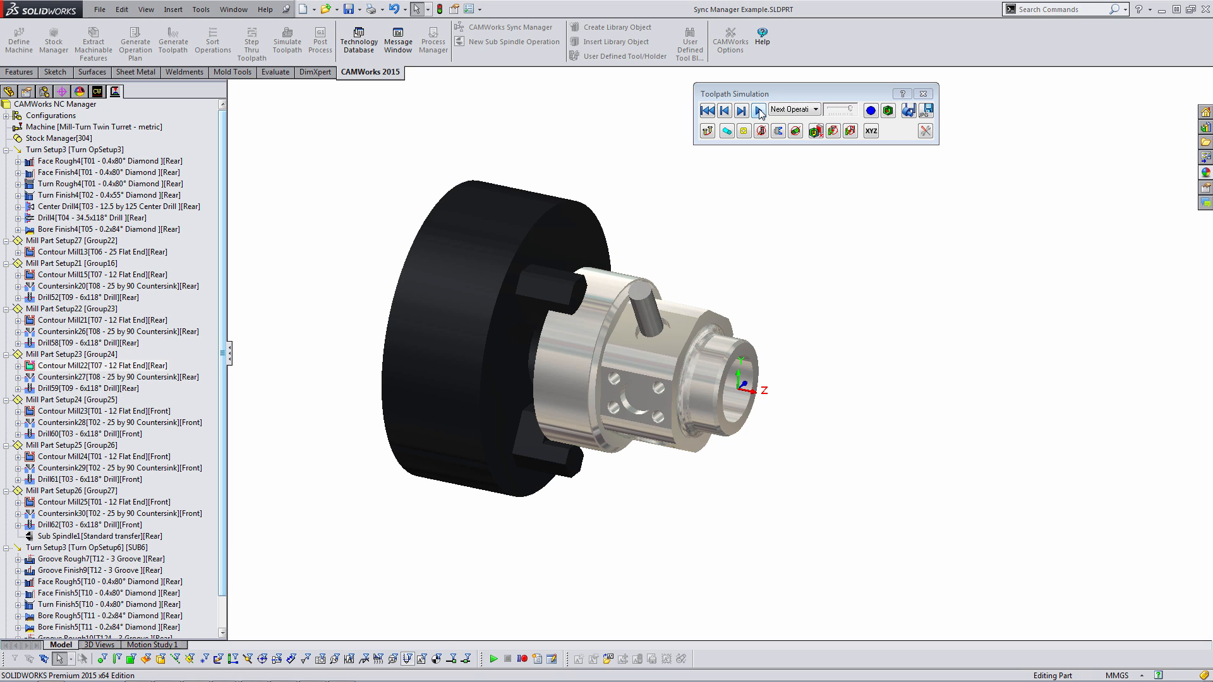
pyautogui.click(759, 112)
pyautogui.click(760, 111)
# Simulate the front-turret milling, countersinking and drilling operations of Mill Part Setup24, Setup25 and Setup26
pyautogui.click(759, 112)
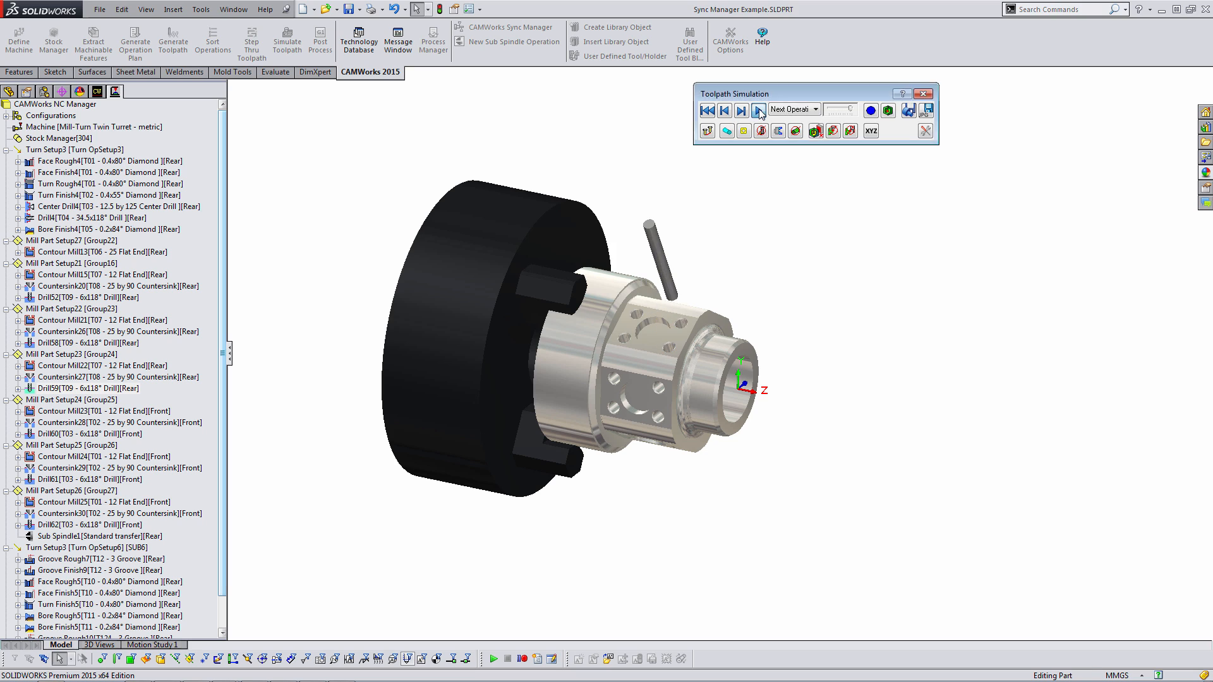
pyautogui.click(760, 112)
pyautogui.click(760, 111)
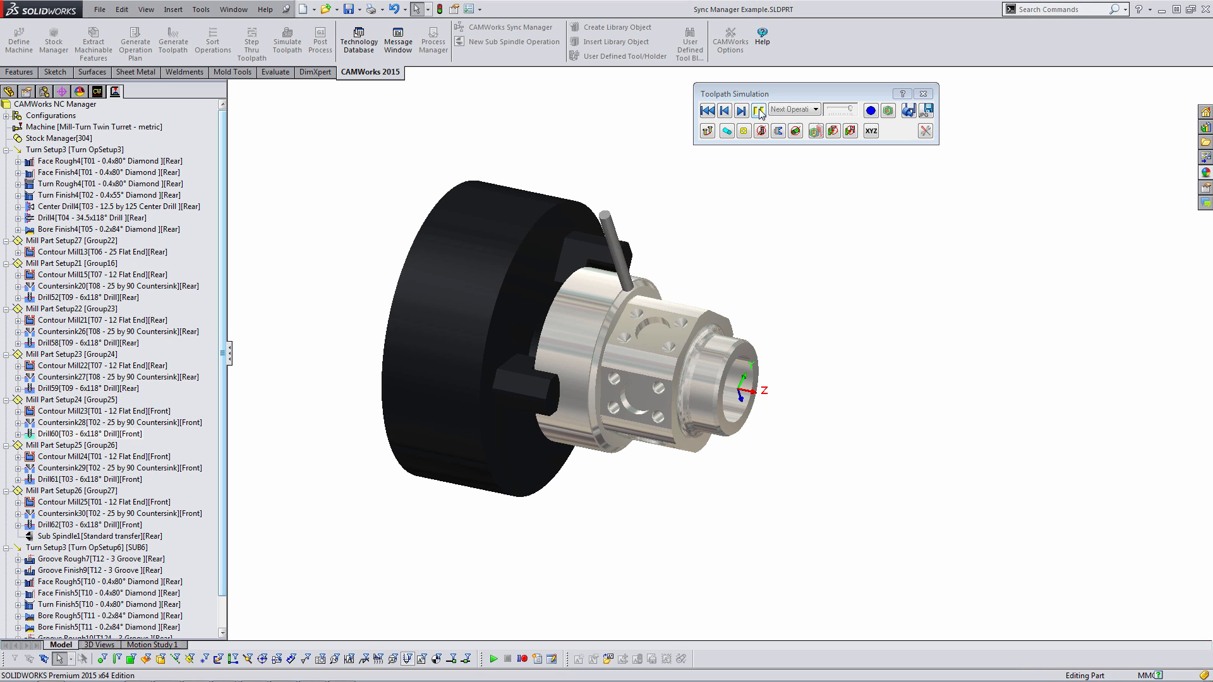
pyautogui.click(759, 111)
pyautogui.click(759, 112)
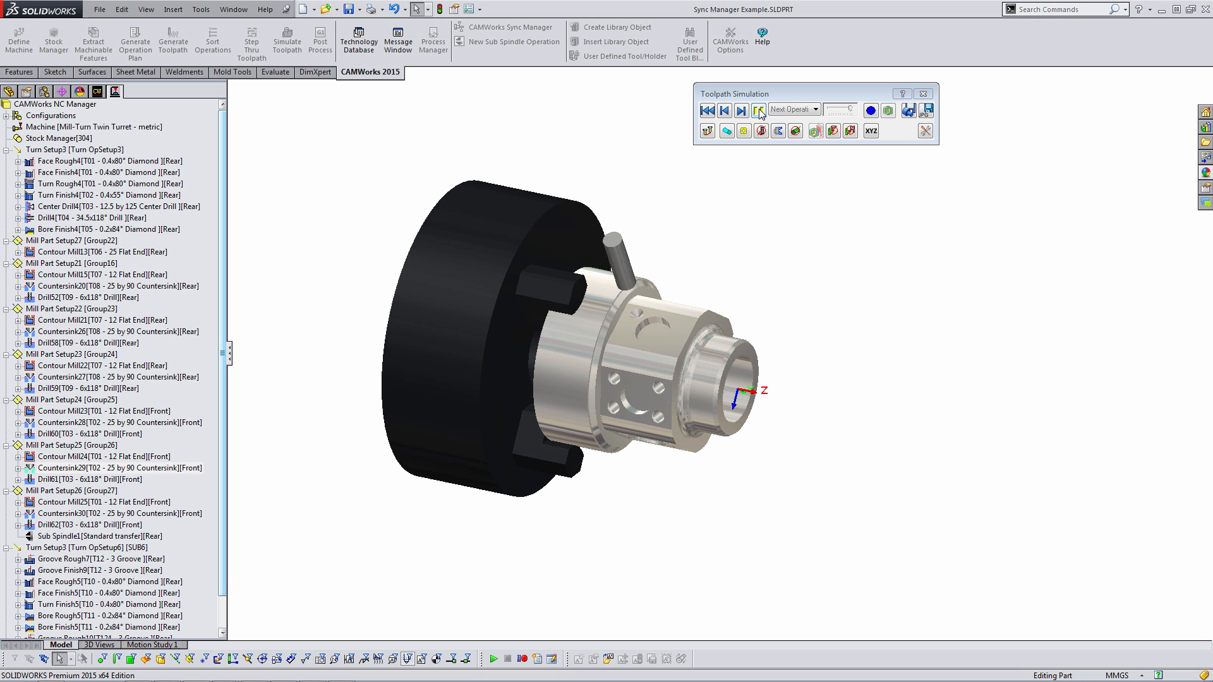
pyautogui.click(760, 112)
pyautogui.click(759, 111)
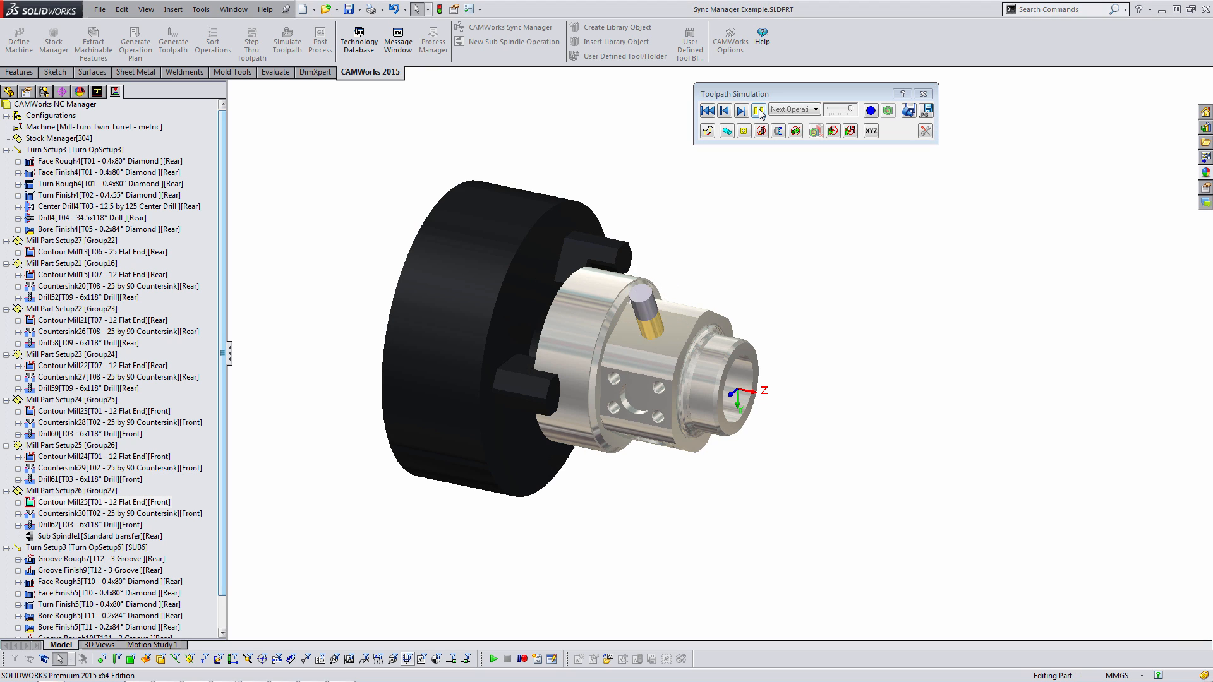
pyautogui.click(759, 111)
pyautogui.click(760, 111)
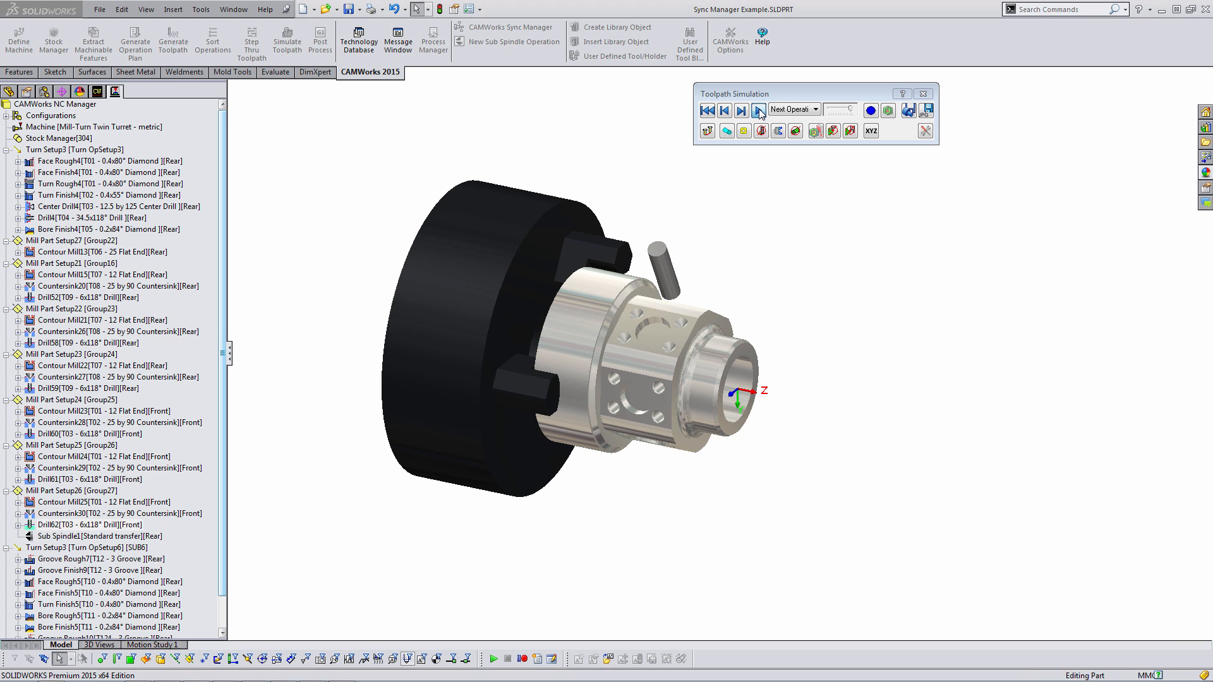
# Simulate the sub-spindle transfer and the first sub-spindle operations, from Groove Rough7 through Face Rough5
pyautogui.click(759, 111)
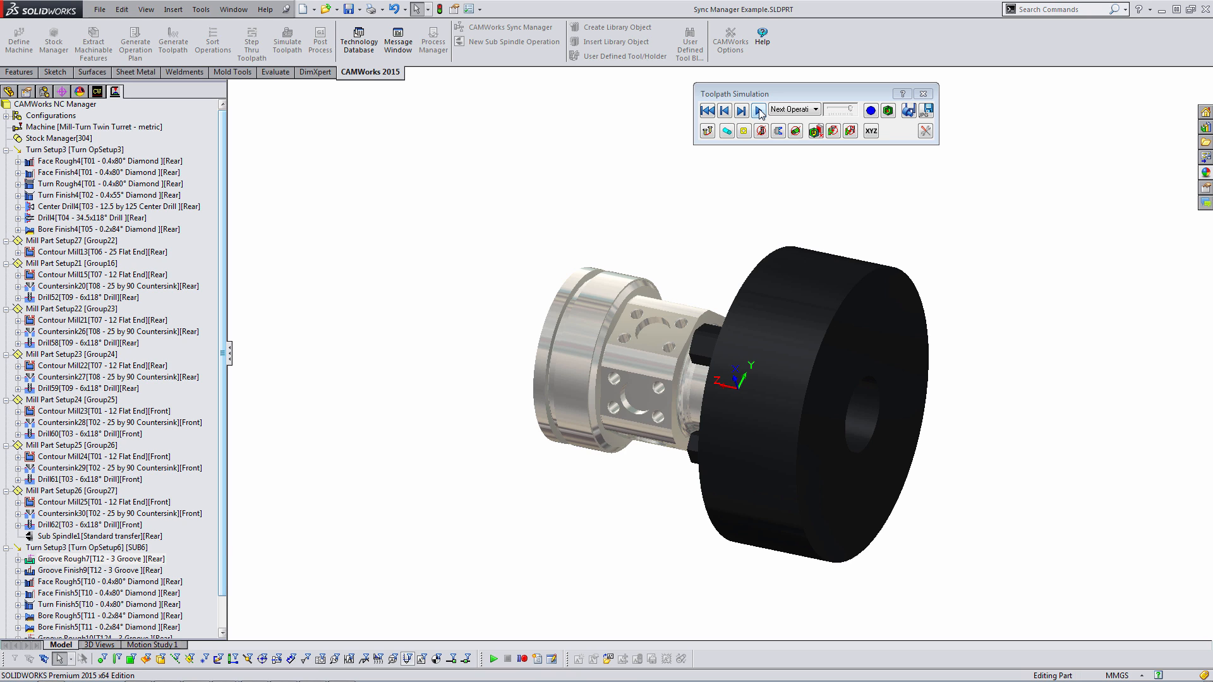
pyautogui.click(760, 113)
pyautogui.scroll(-3, 561, 293)
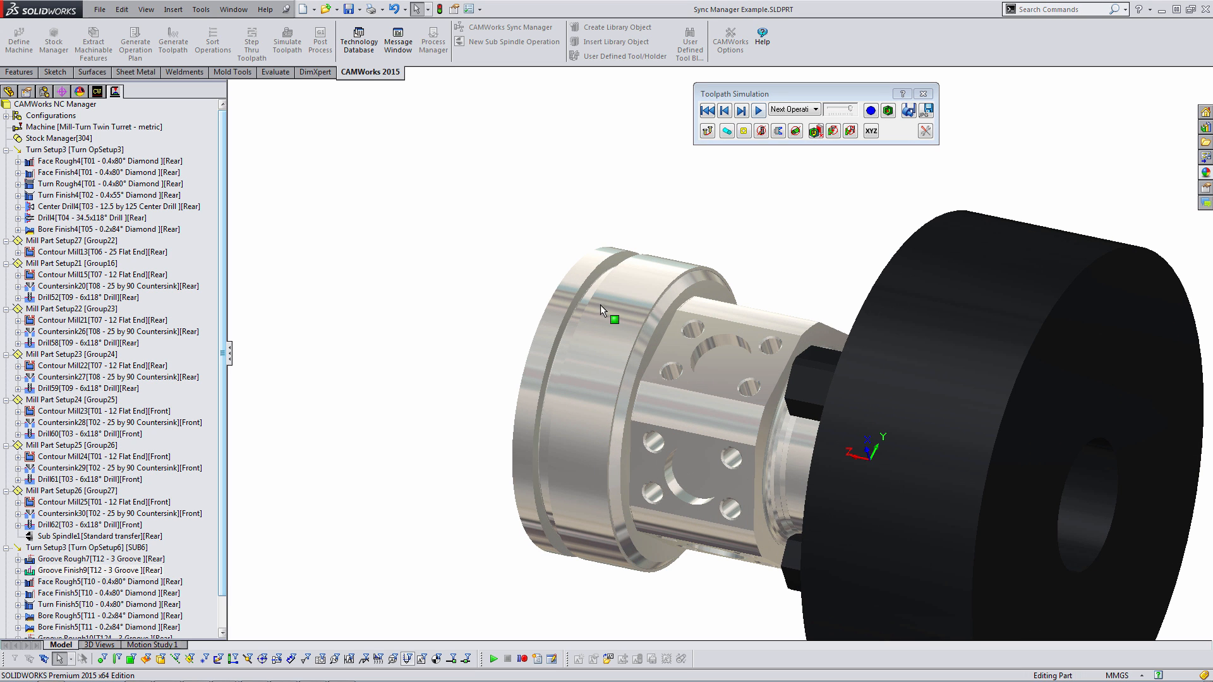
pyautogui.click(759, 111)
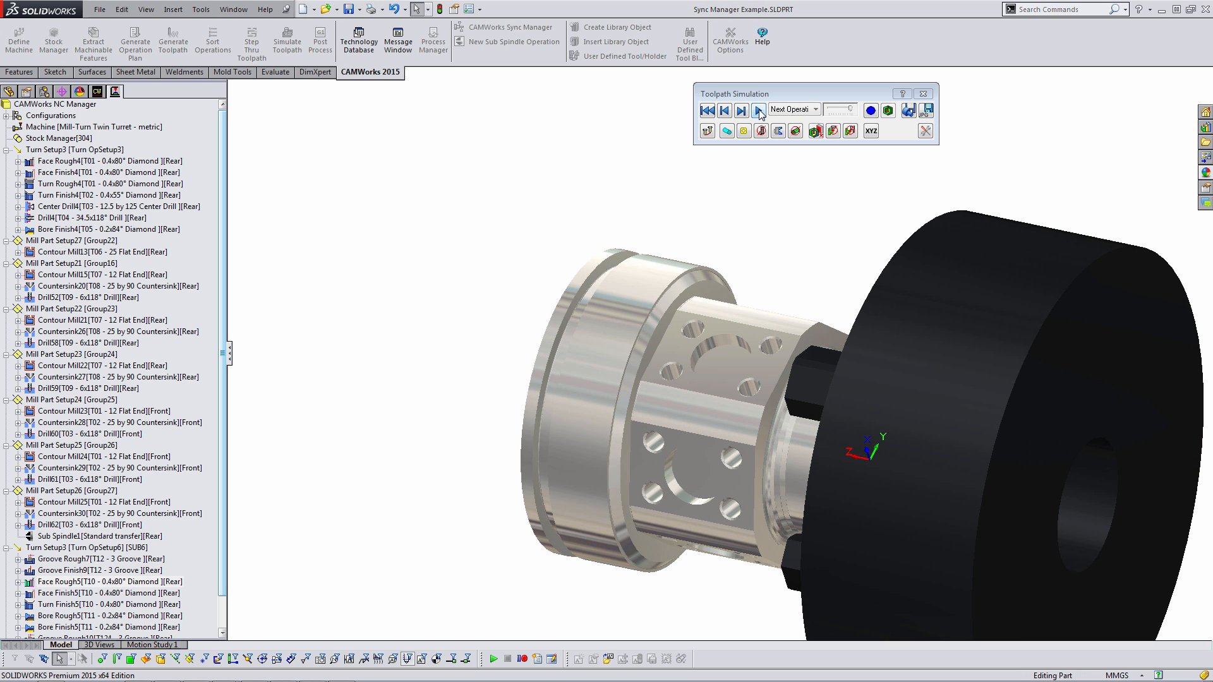
# Simulate the remaining sub-spindle facing, turning, boring and grooving operations through Groove Finish10
pyautogui.moveTo(764, 209); pyautogui.dragTo(831, 232, button='middle')
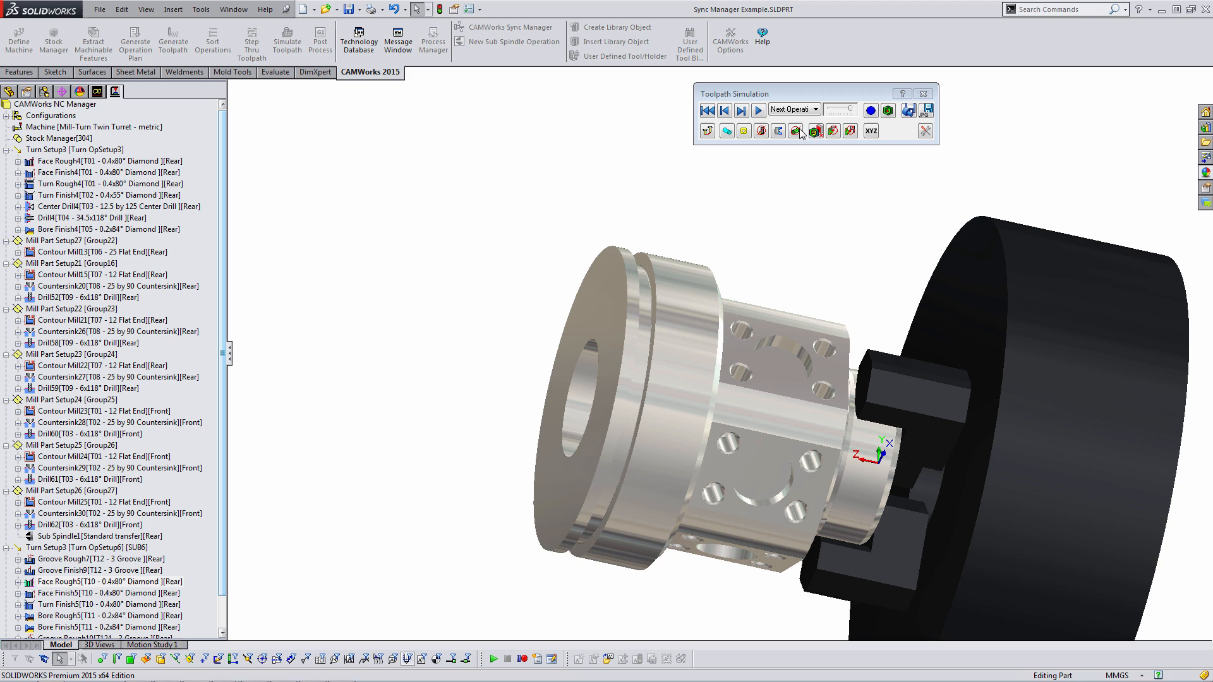
pyautogui.click(759, 112)
pyautogui.click(758, 111)
pyautogui.click(759, 111)
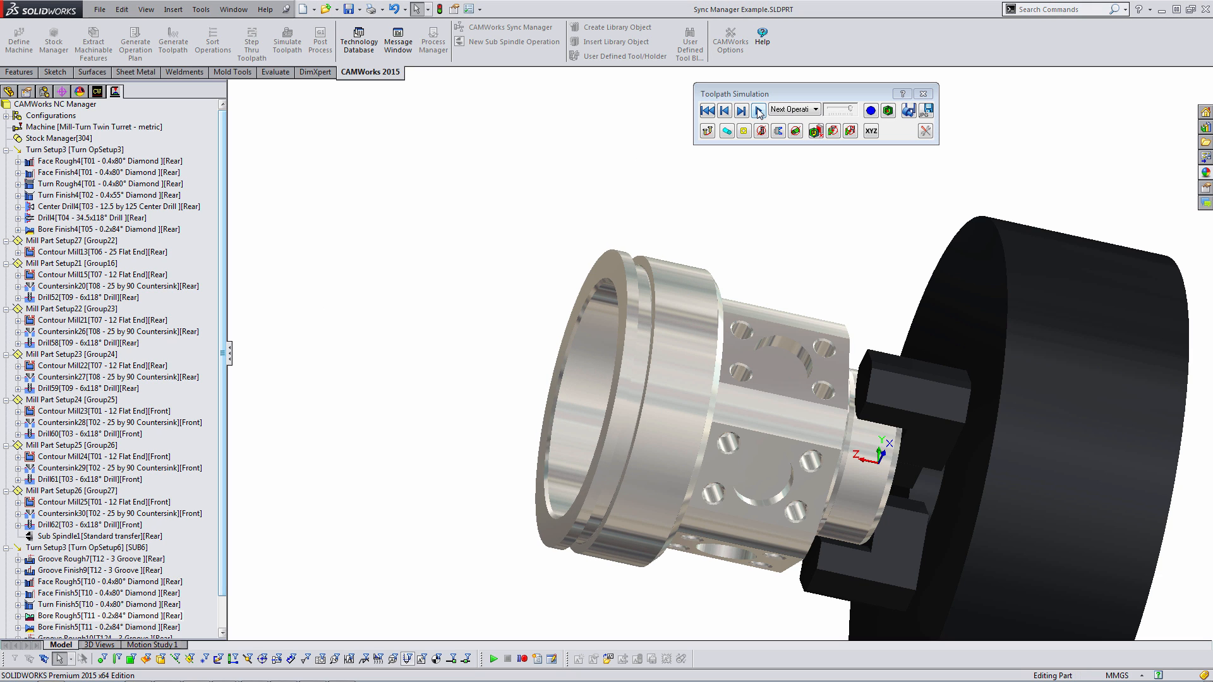
pyautogui.click(759, 111)
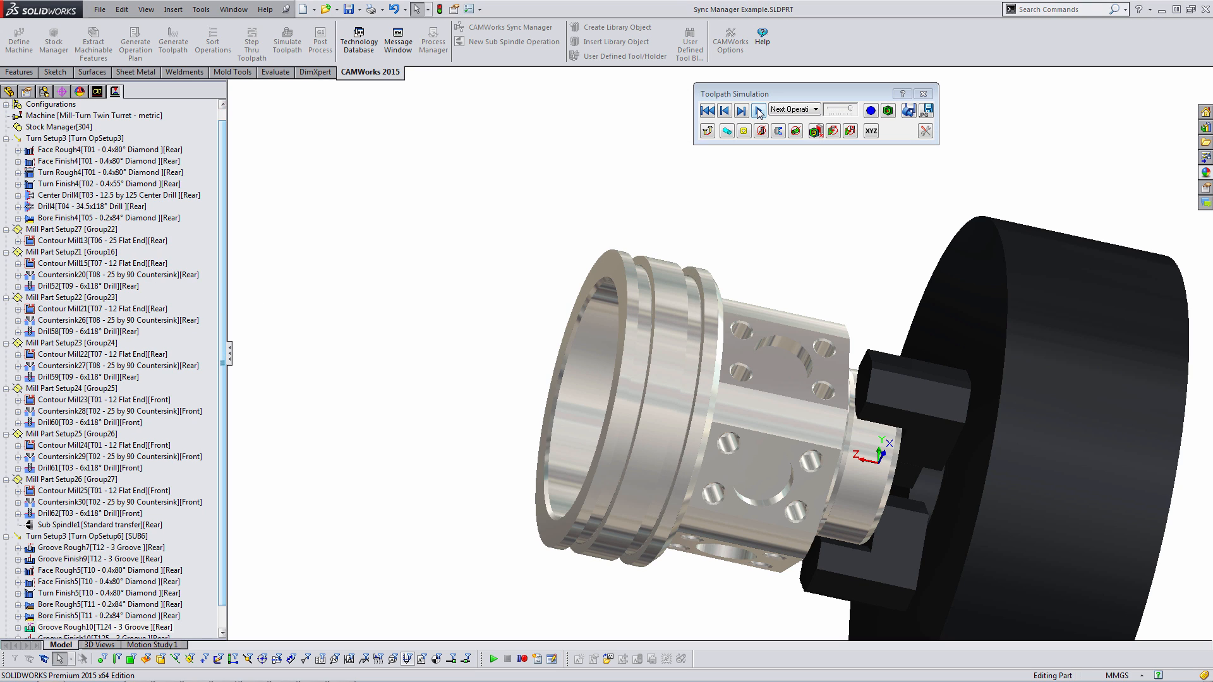
pyautogui.click(758, 111)
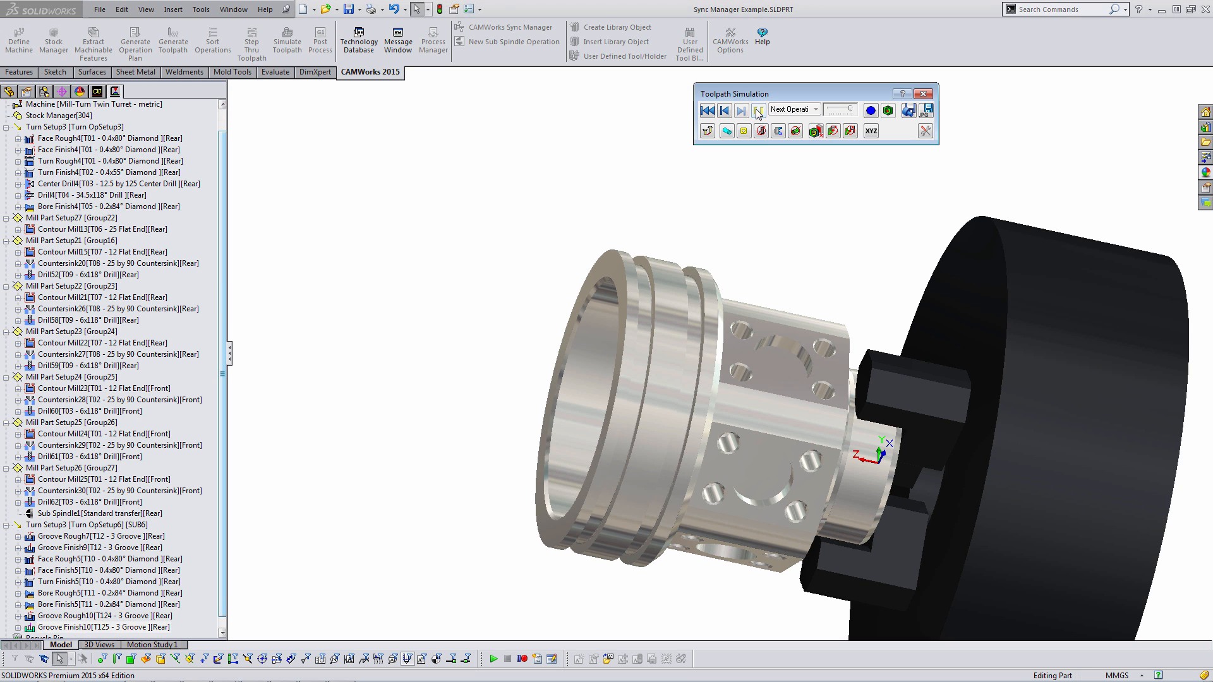
# Compare the simulated stock with the design part, and close the toolpath simulation
pyautogui.moveTo(794, 230); pyautogui.dragTo(740, 470, button='middle')
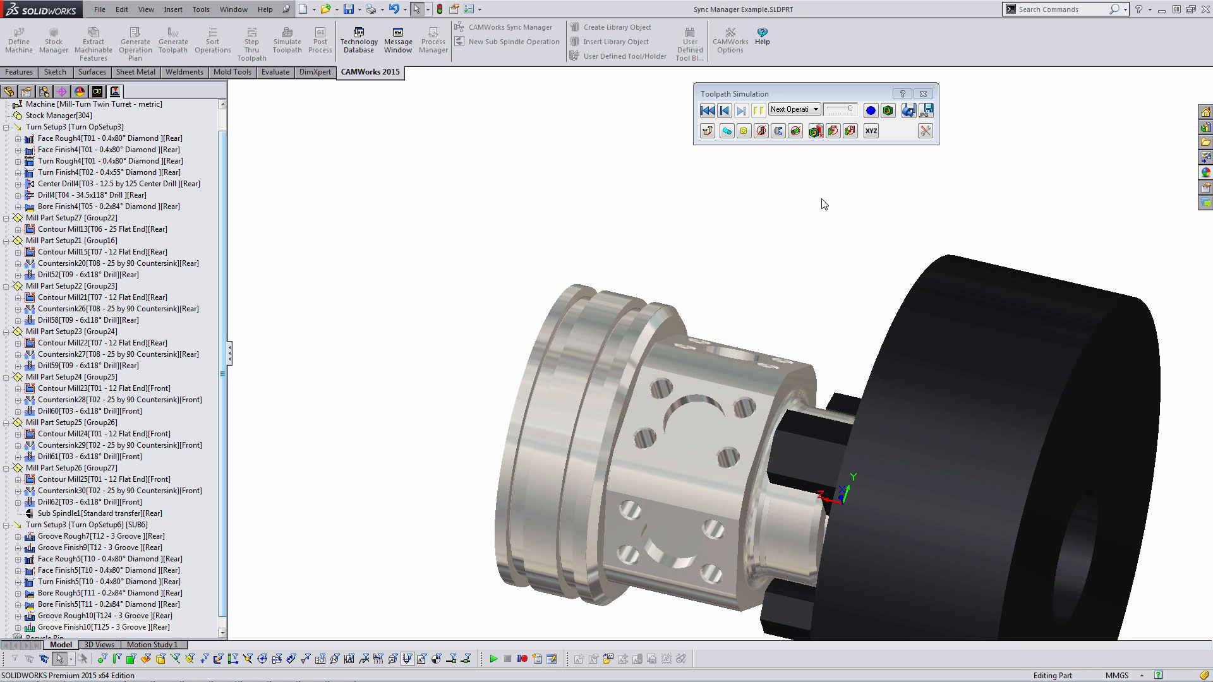
pyautogui.click(888, 112)
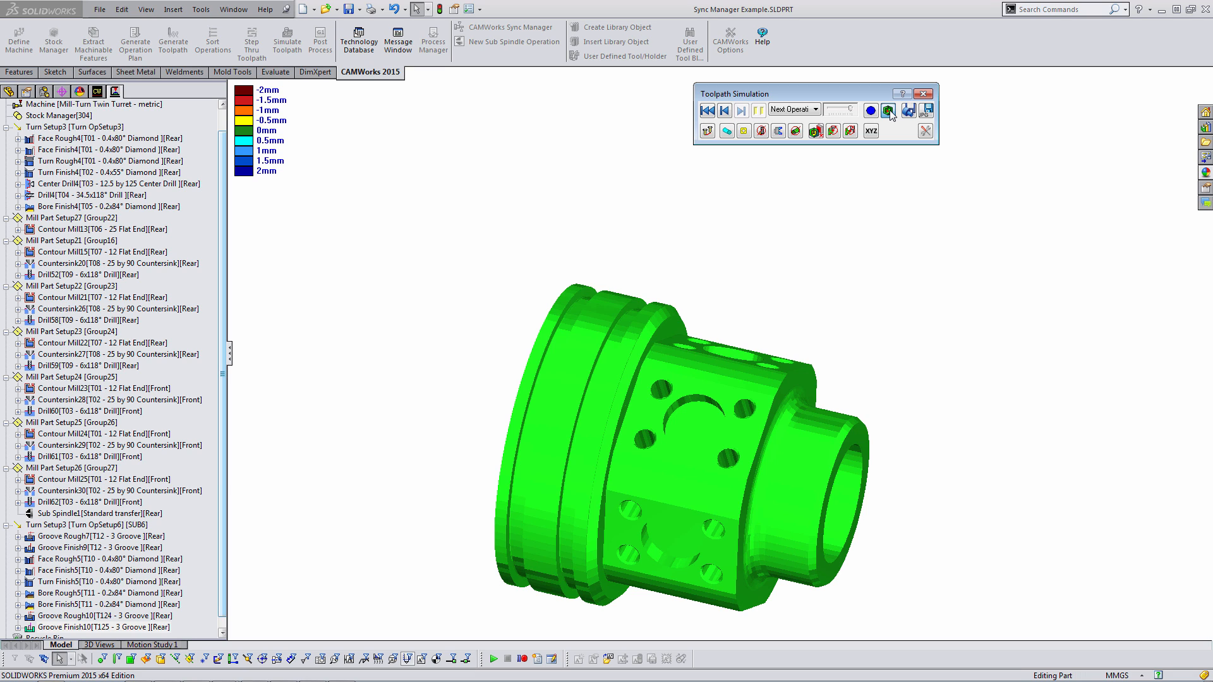
pyautogui.click(923, 95)
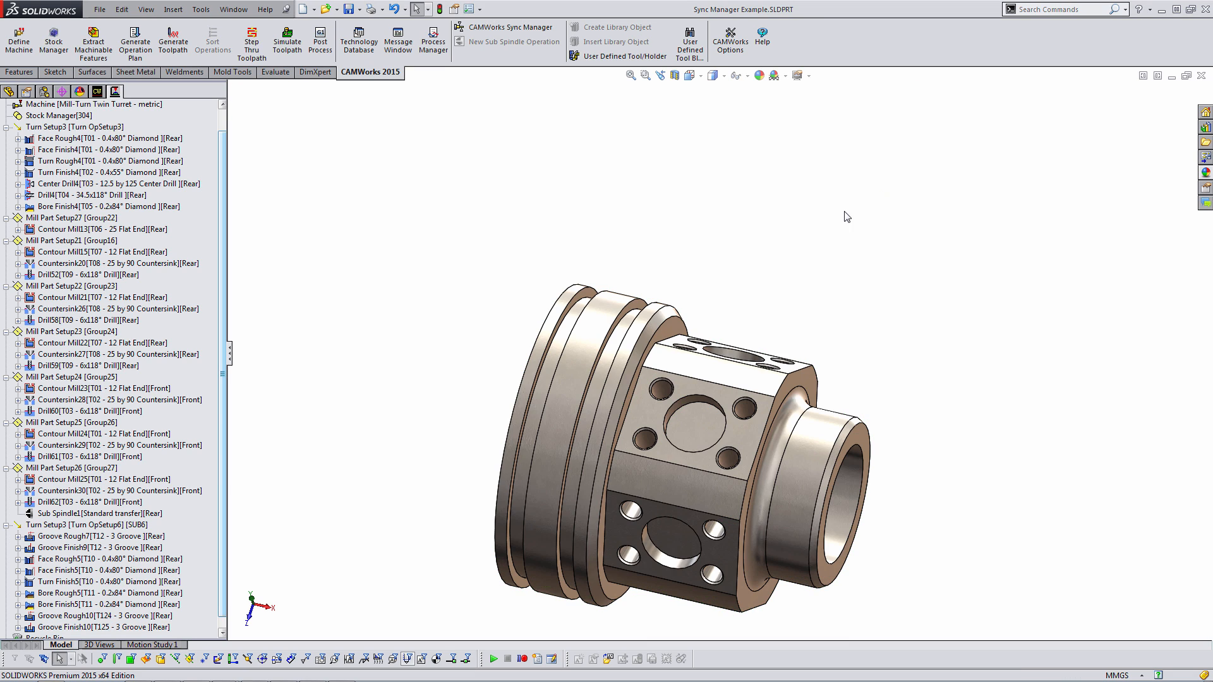
# Start stepping through the toolpaths and inspect the turret tools, main spindle and sub spindle around the part
pyautogui.scroll(3, 780, 341)
pyautogui.moveTo(792, 393); pyautogui.dragTo(786, 386, button='middle')
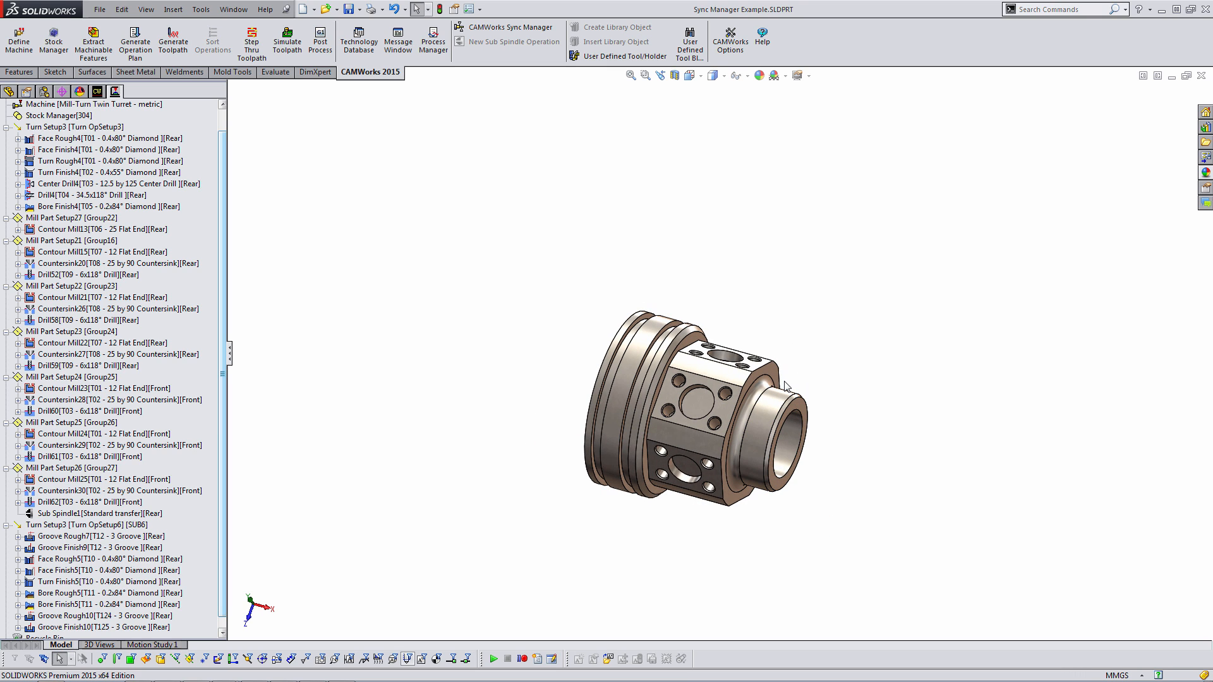
pyautogui.click(252, 44)
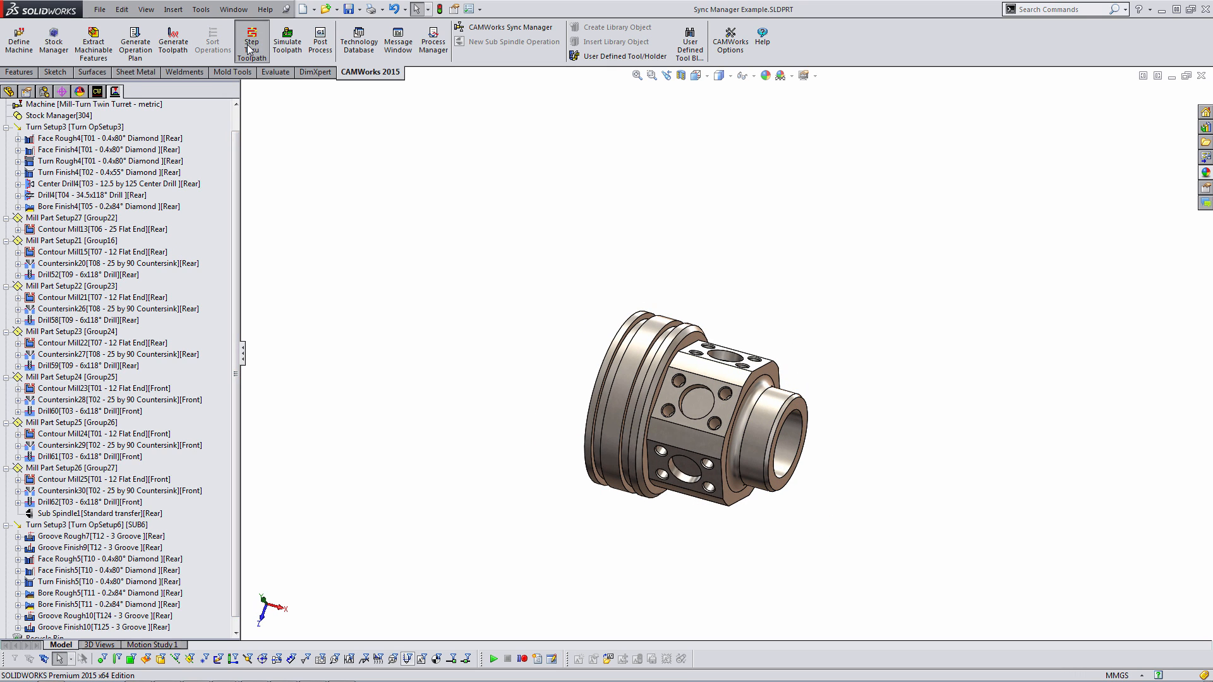
pyautogui.scroll(3, 650, 377)
pyautogui.moveTo(651, 379); pyautogui.dragTo(657, 446, button='middle')
pyautogui.scroll(-1, 698, 400)
pyautogui.scroll(3, 699, 400)
pyautogui.moveTo(714, 395); pyautogui.dragTo(760, 417, button='middle')
pyautogui.moveTo(743, 509); pyautogui.dragTo(785, 276, button='middle')
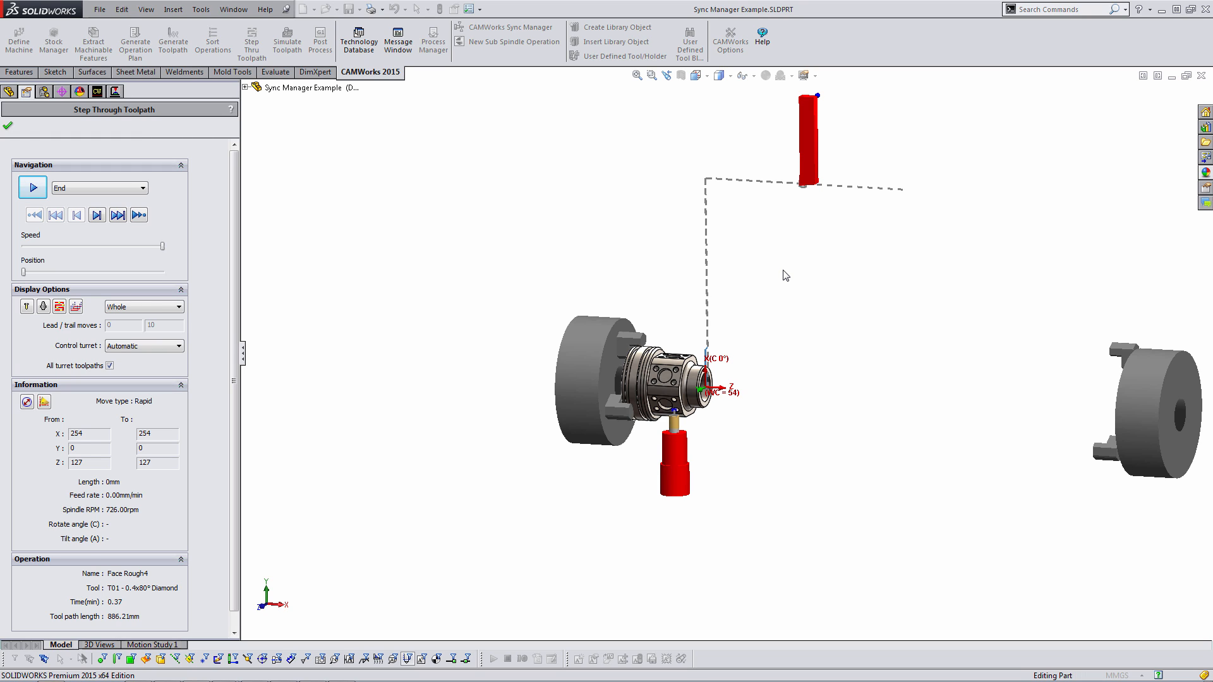
pyautogui.moveTo(769, 383); pyautogui.dragTo(790, 290, button='middle')
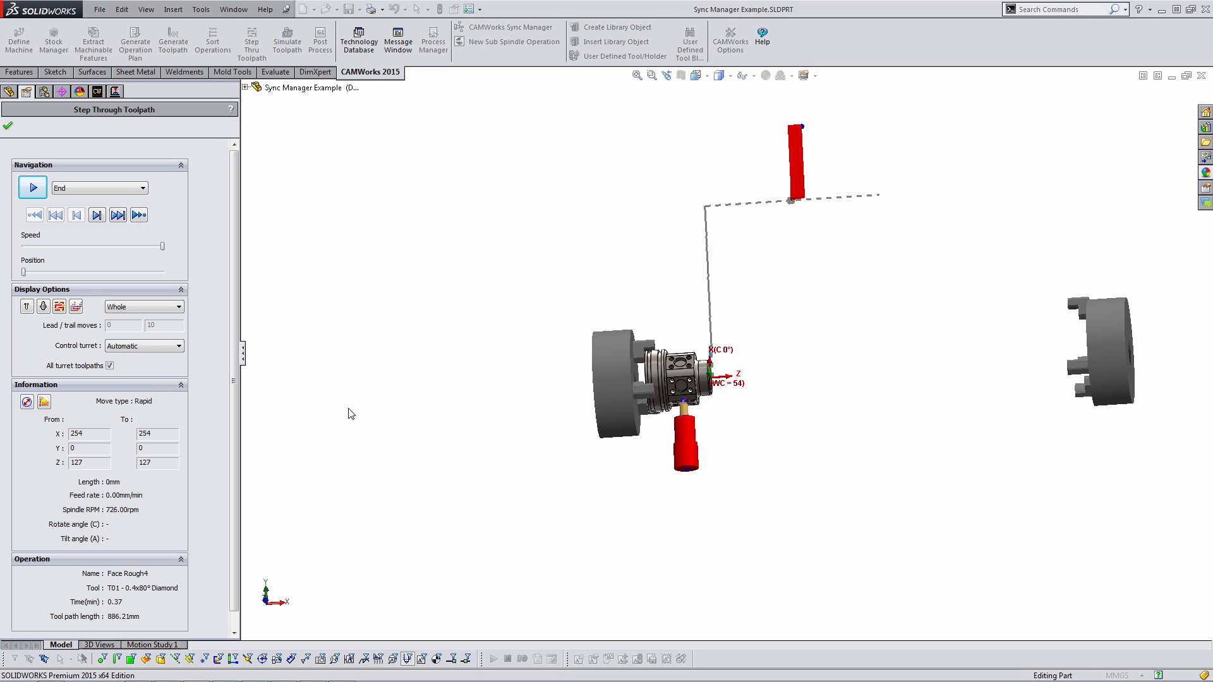
# Play the toolpaths at reduced speed in Next Operation mode up to Turn Finish4, and close the step-through
pyautogui.moveTo(163, 246); pyautogui.dragTo(48, 251)
pyautogui.click(95, 189)
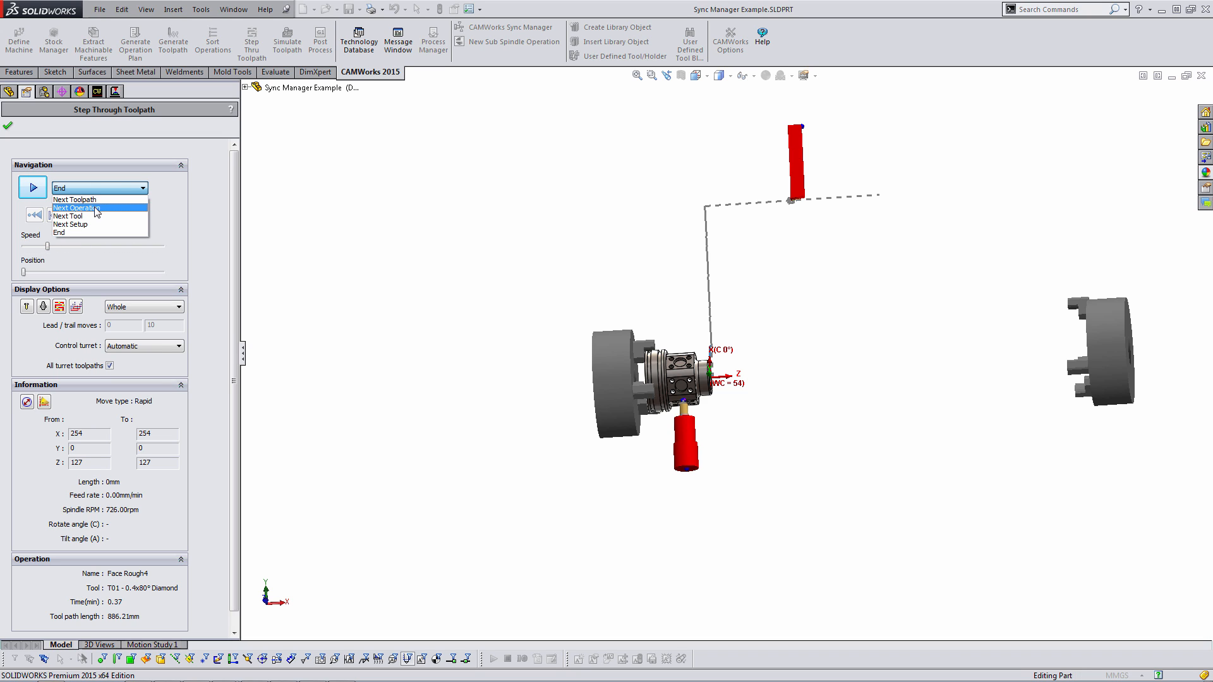
pyautogui.click(92, 207)
pyautogui.click(34, 189)
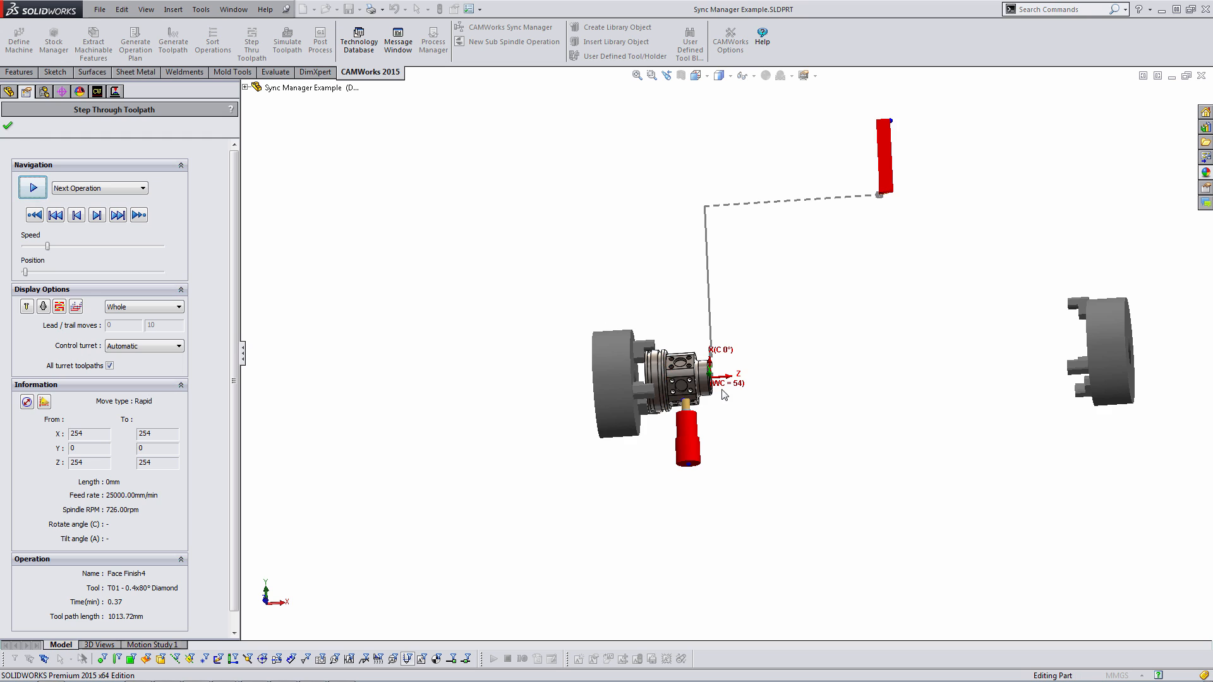
pyautogui.scroll(-4, 722, 390)
pyautogui.scroll(2, 560, 317)
pyautogui.scroll(2, 560, 316)
pyautogui.click(32, 187)
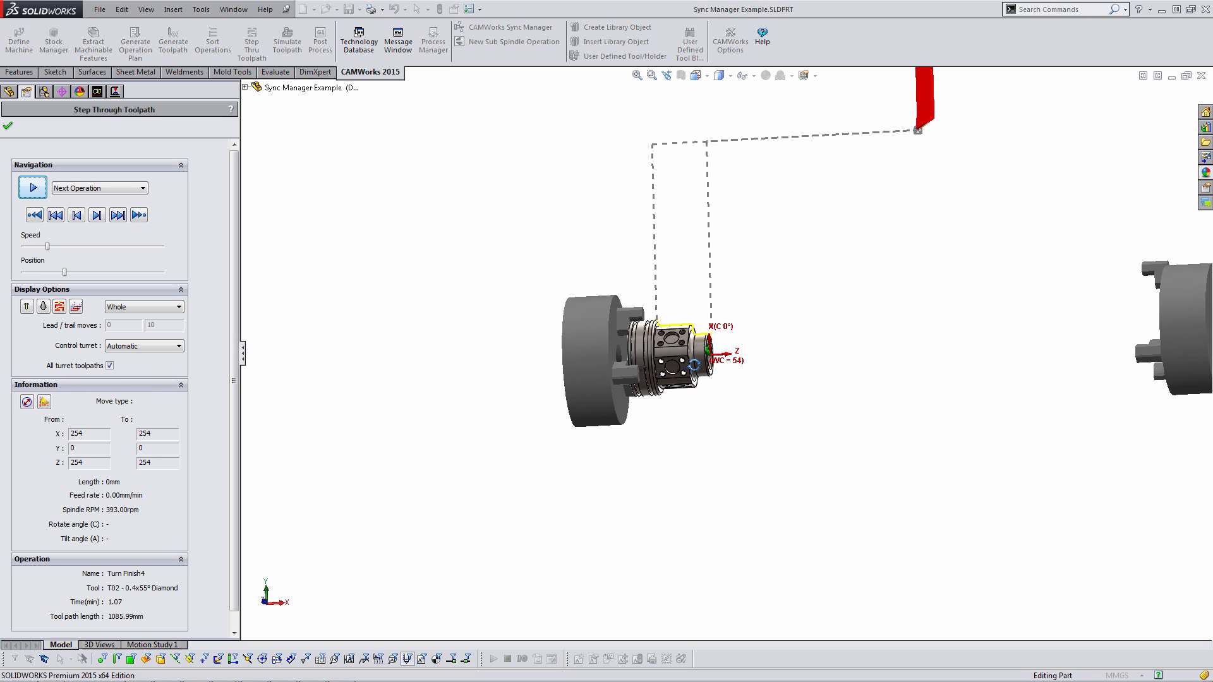
pyautogui.scroll(-3, 698, 350)
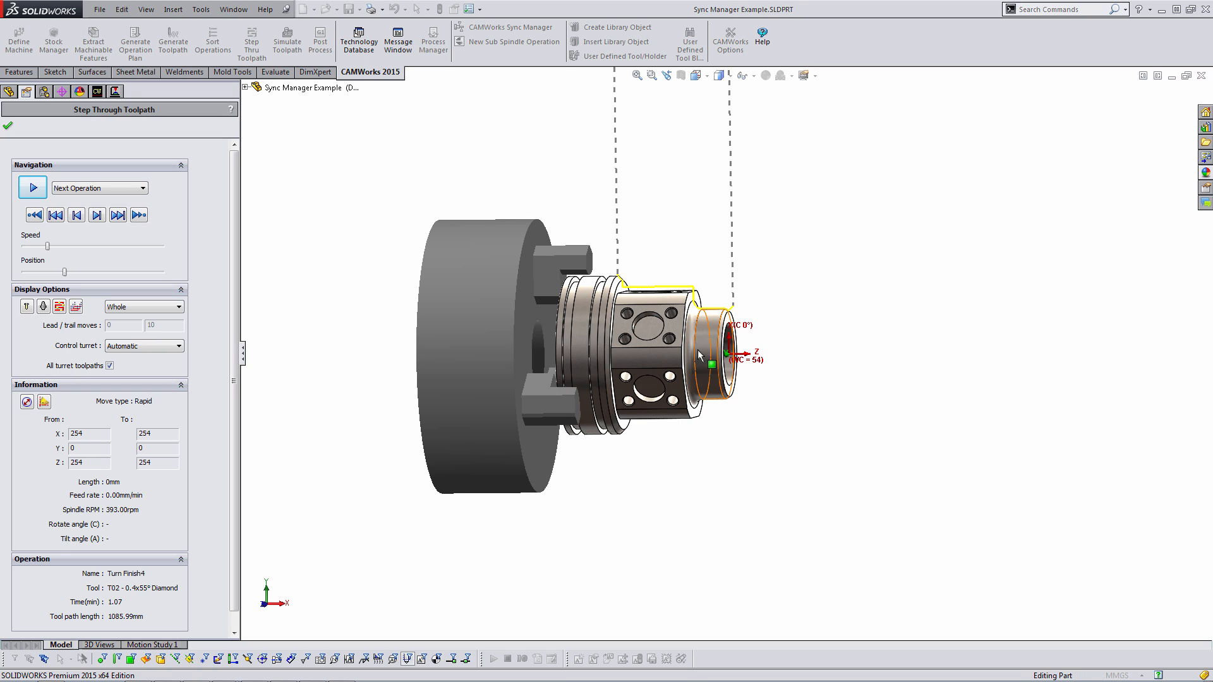
pyautogui.click(8, 125)
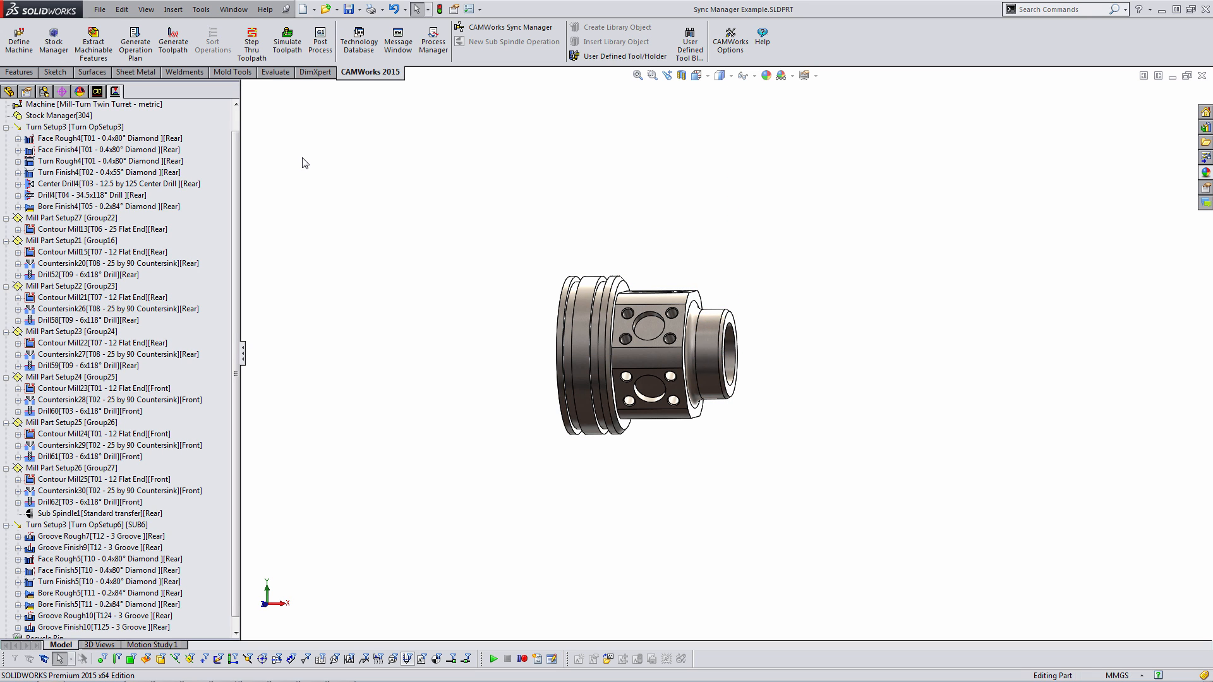
# Open the Sync Manager and move the sub-spindle operations Groove Rough10 and Groove Finish10 from the rear turret to the front turret
pyautogui.click(484, 30)
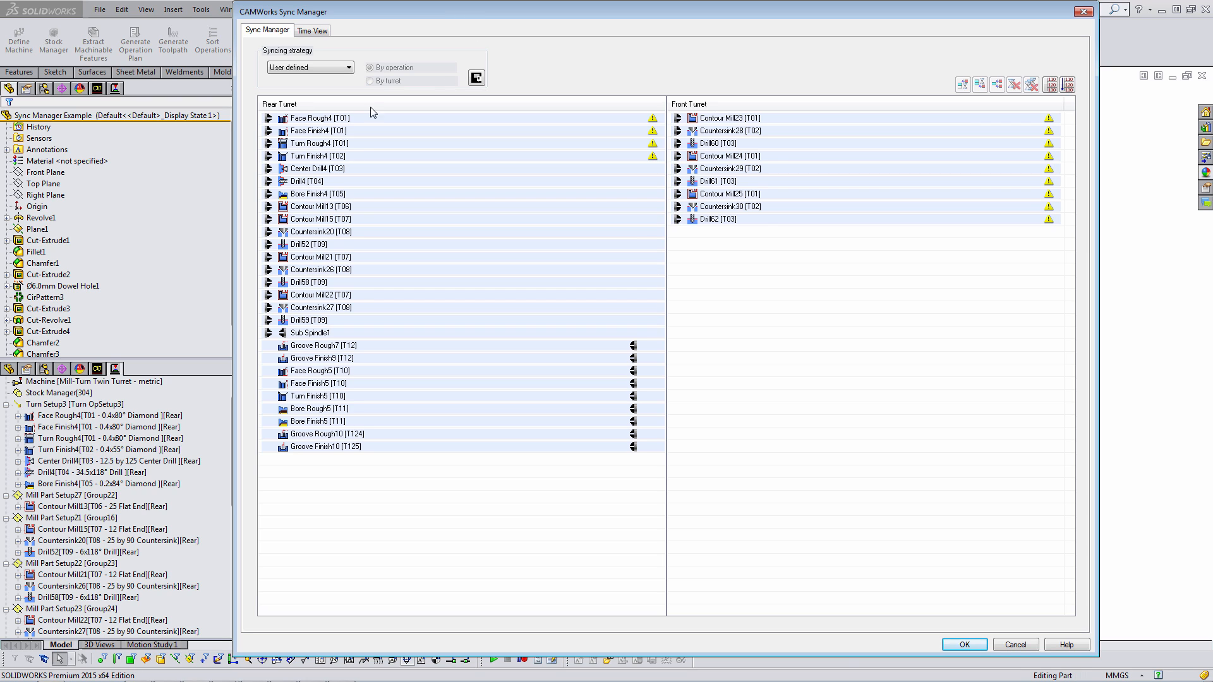
pyautogui.moveTo(270, 120)
pyautogui.moveTo(497, 169)
pyautogui.moveTo(341, 208)
pyautogui.click(298, 435)
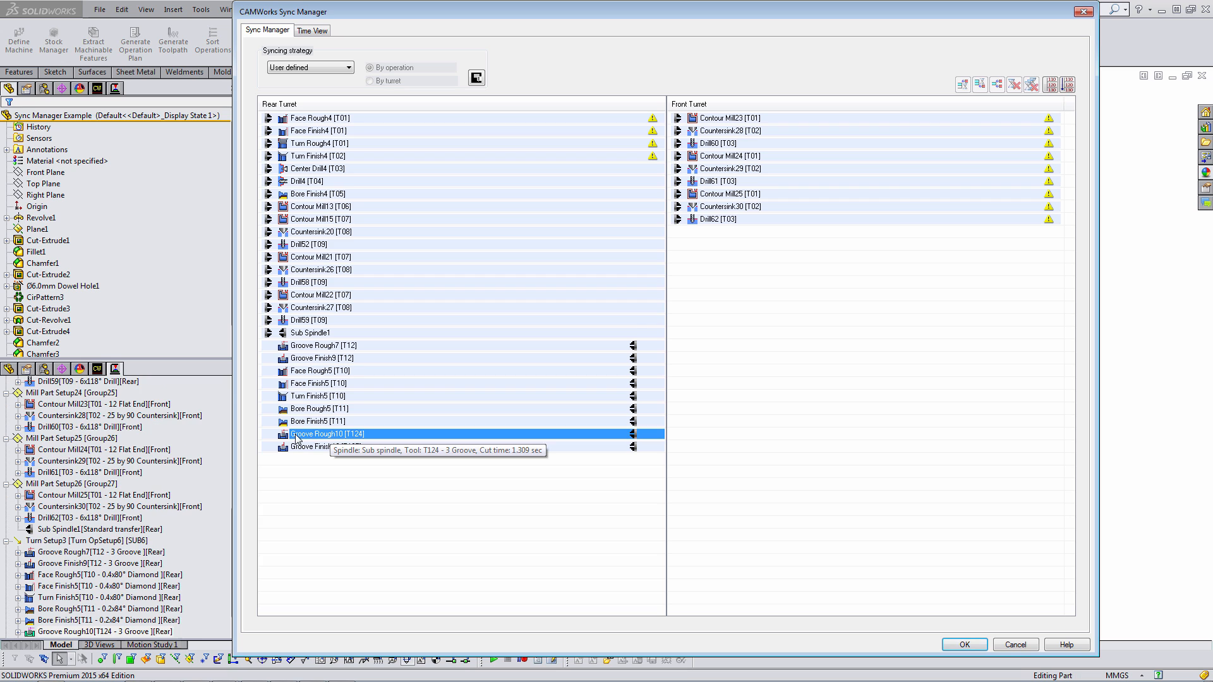
pyautogui.moveTo(289, 437); pyautogui.dragTo(678, 232)
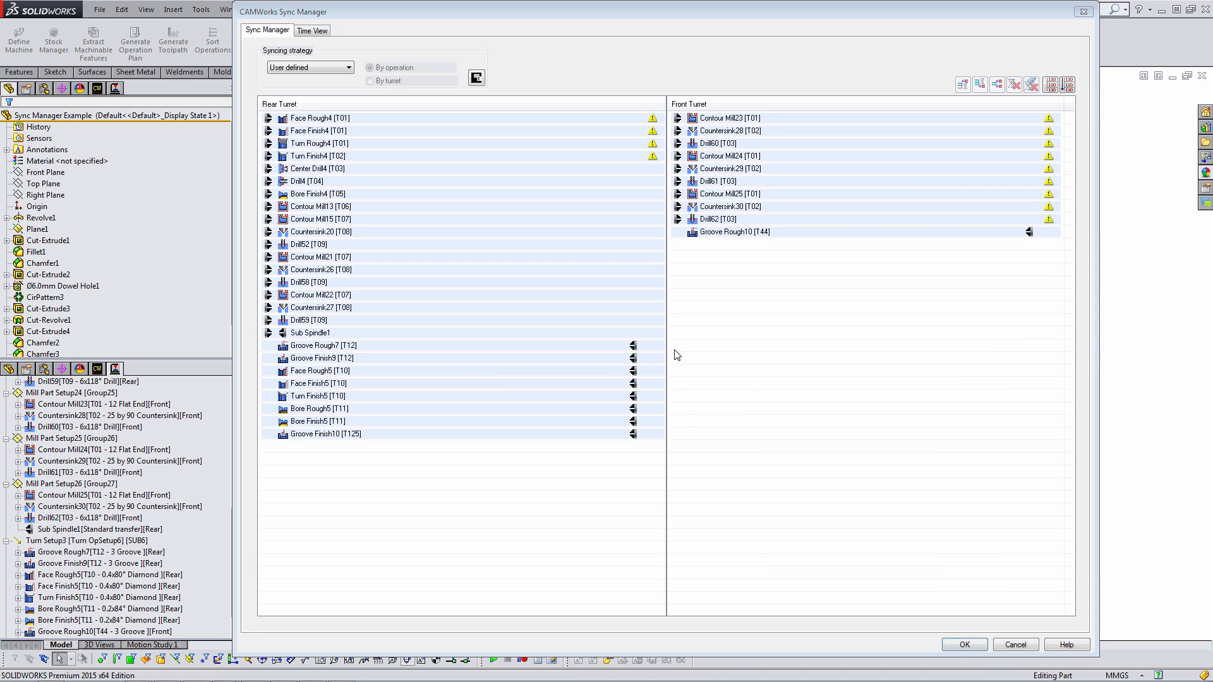
pyautogui.moveTo(315, 435); pyautogui.dragTo(671, 246)
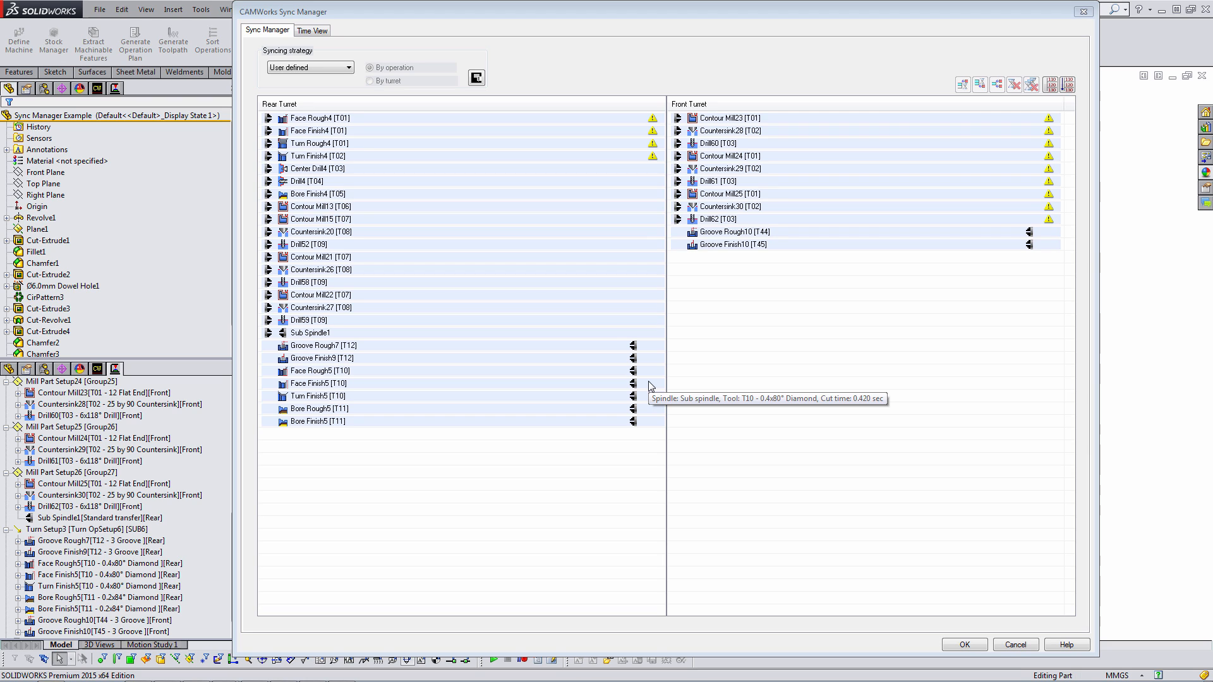
# Check the tool station in Groove Rough10's operation parameters, and close them without changes
pyautogui.click(718, 233)
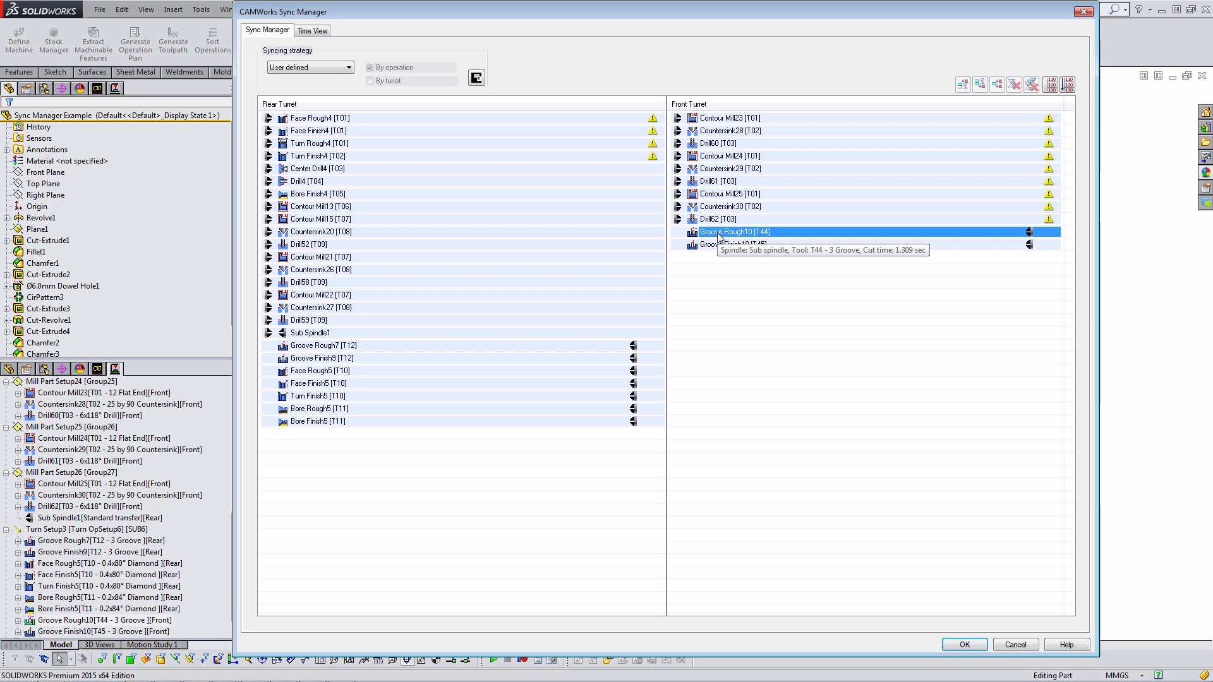
pyautogui.doubleClick(718, 233)
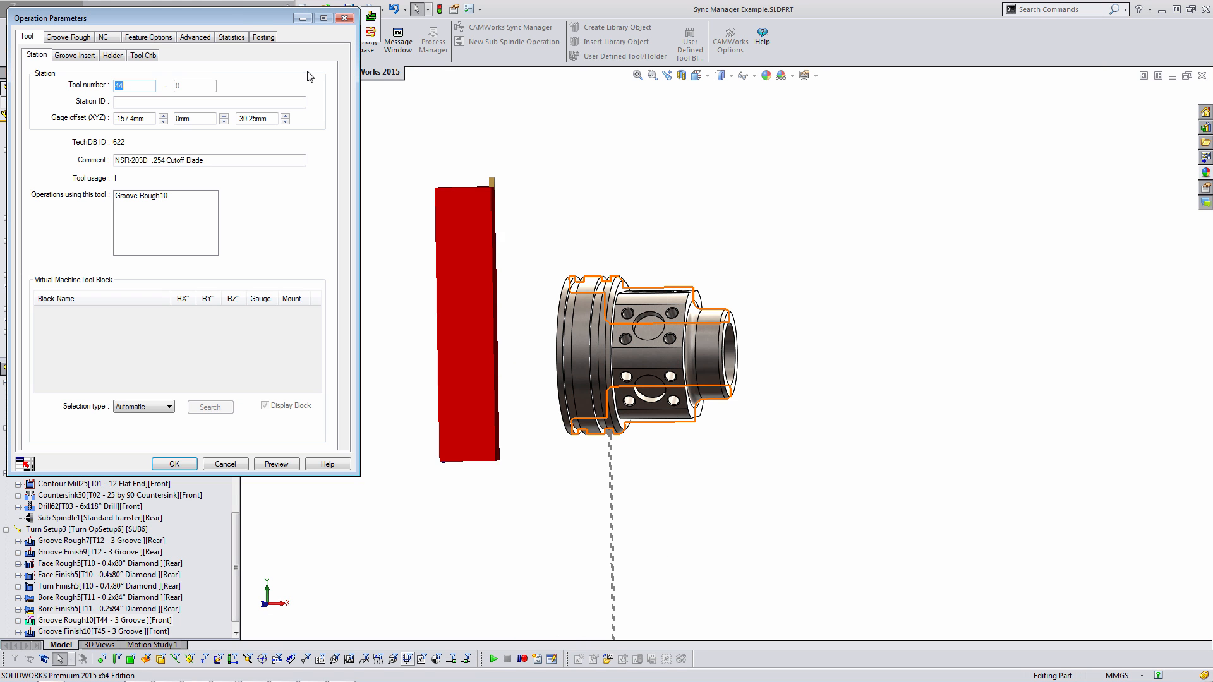
pyautogui.moveTo(230, 18); pyautogui.dragTo(335, 44)
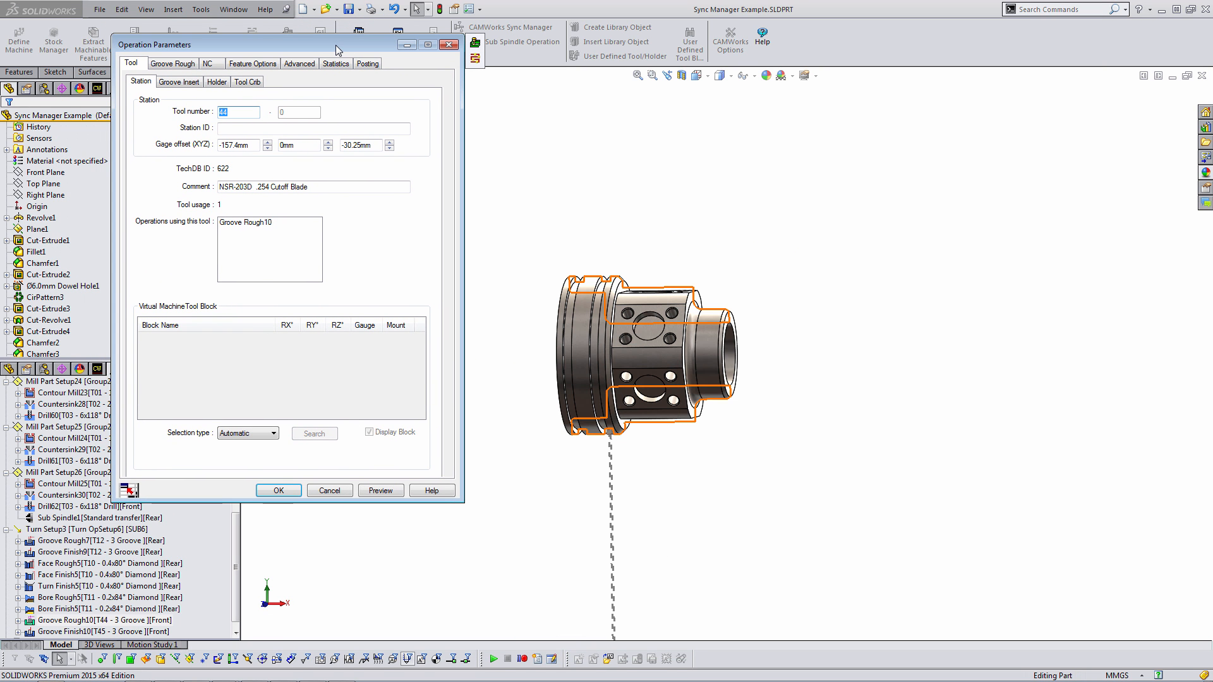
pyautogui.click(339, 492)
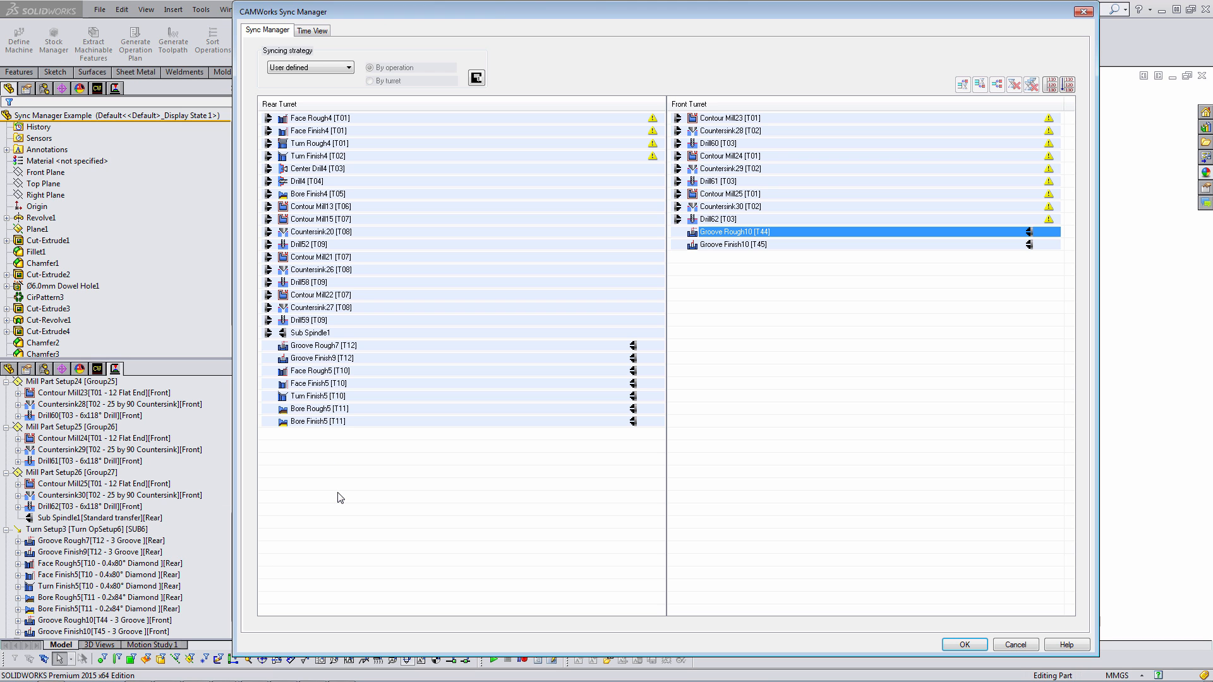
pyautogui.click(784, 258)
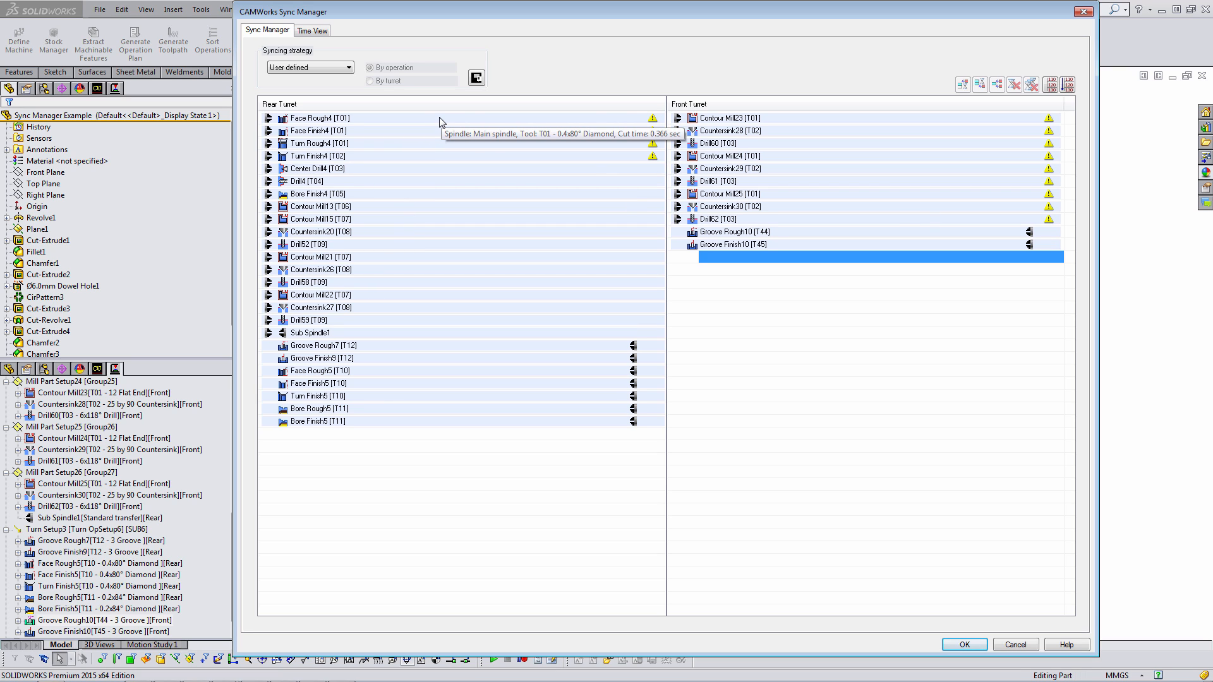
# Change the syncing strategy for the two turrets from User defined to Sequential, by operation
pyautogui.click(615, 119)
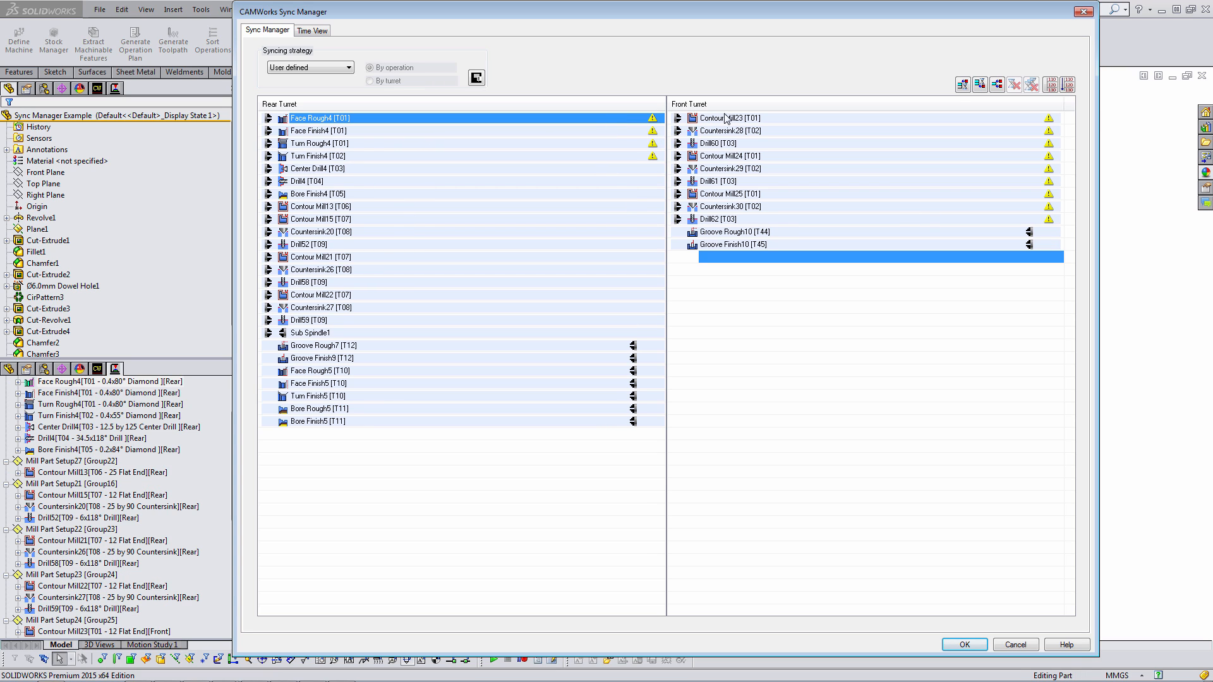
pyautogui.click(743, 118)
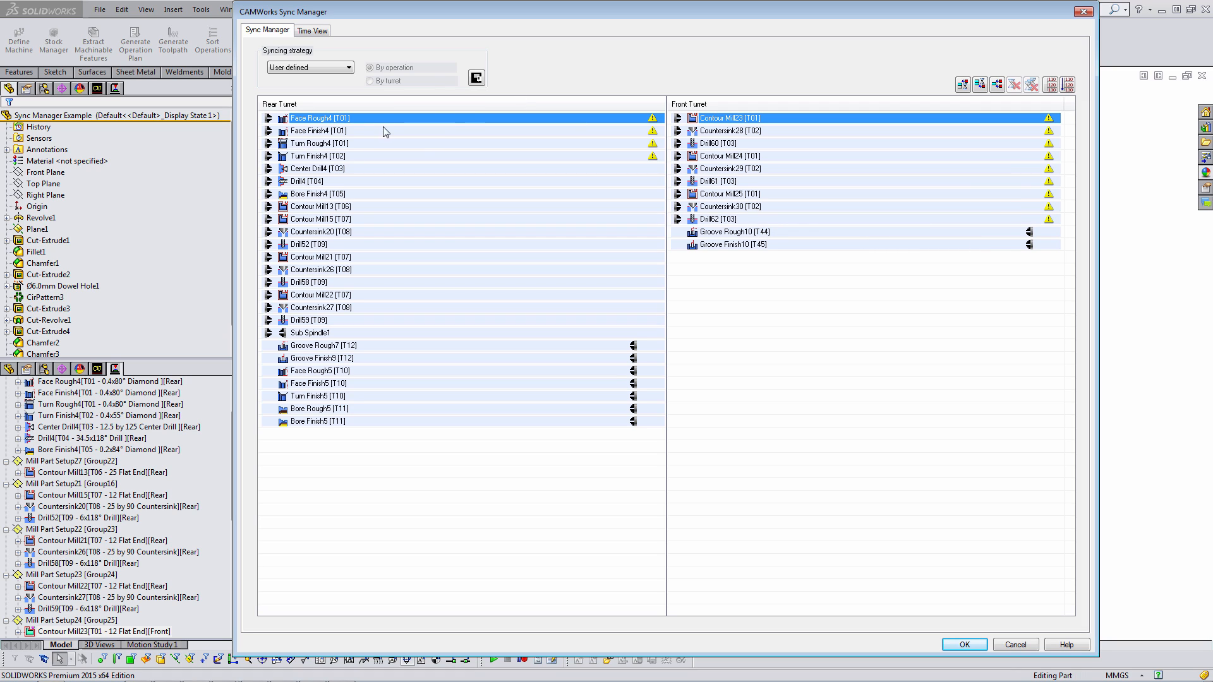
pyautogui.click(349, 67)
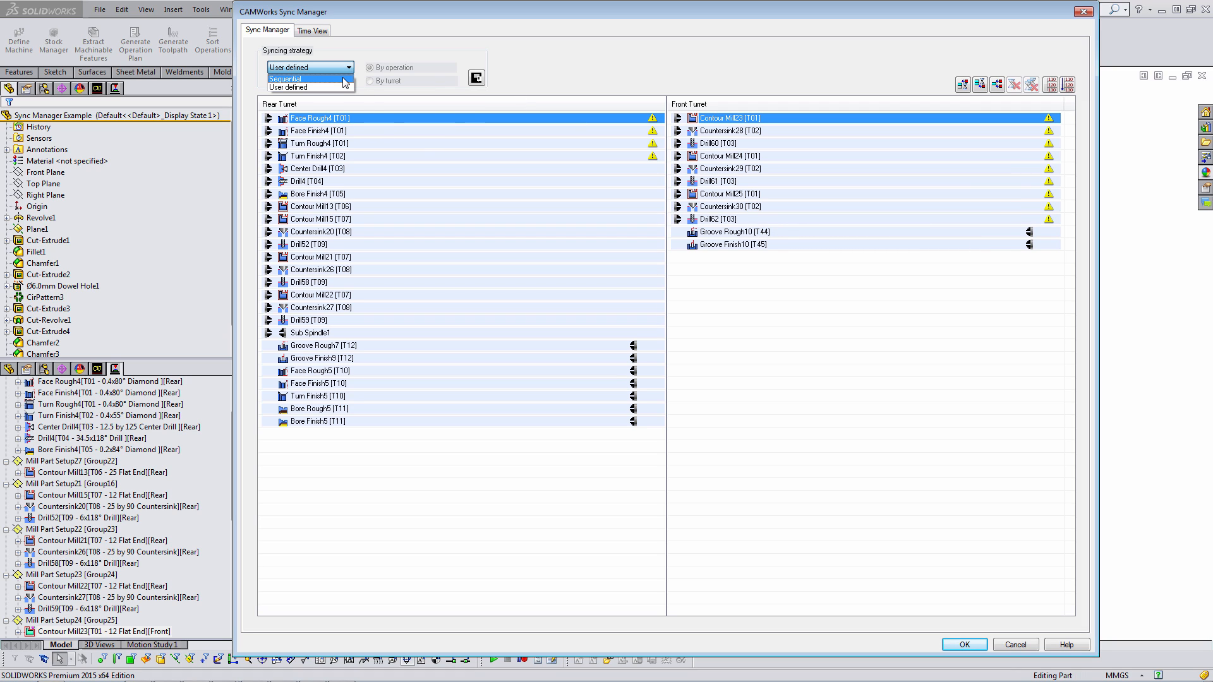
pyautogui.click(344, 79)
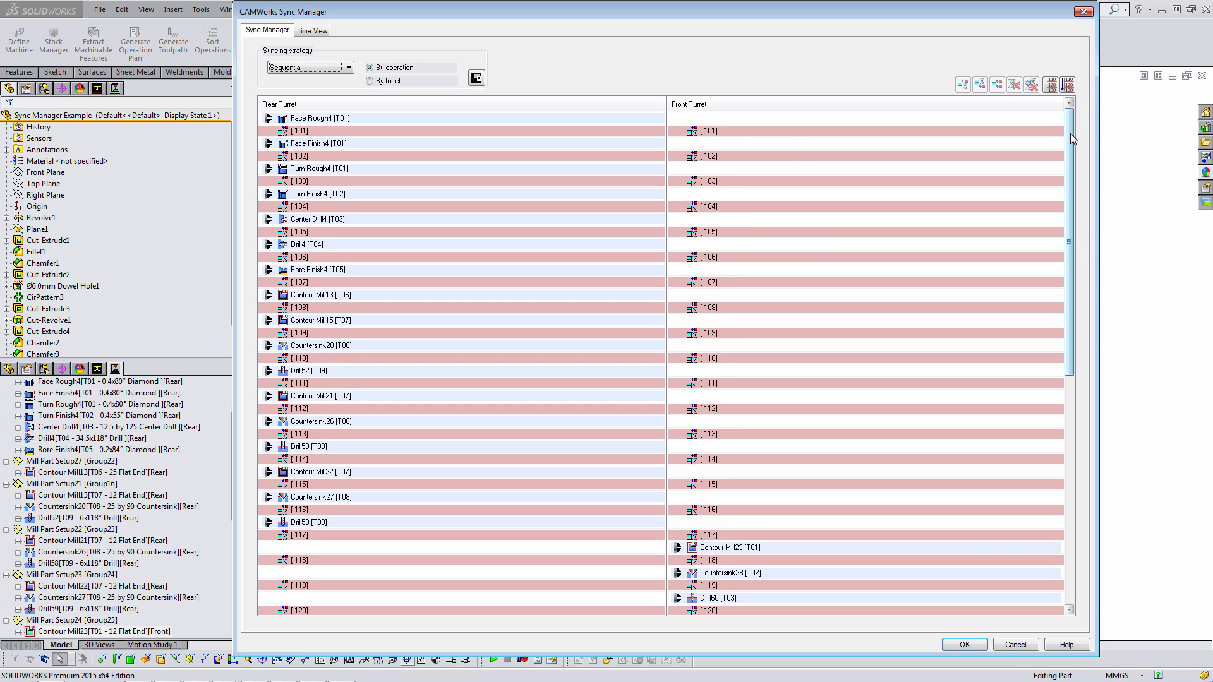
# Examine the sequential sync codes between the rear and front turret operations, and look at the time view
pyautogui.moveTo(1071, 134); pyautogui.dragTo(1056, 396)
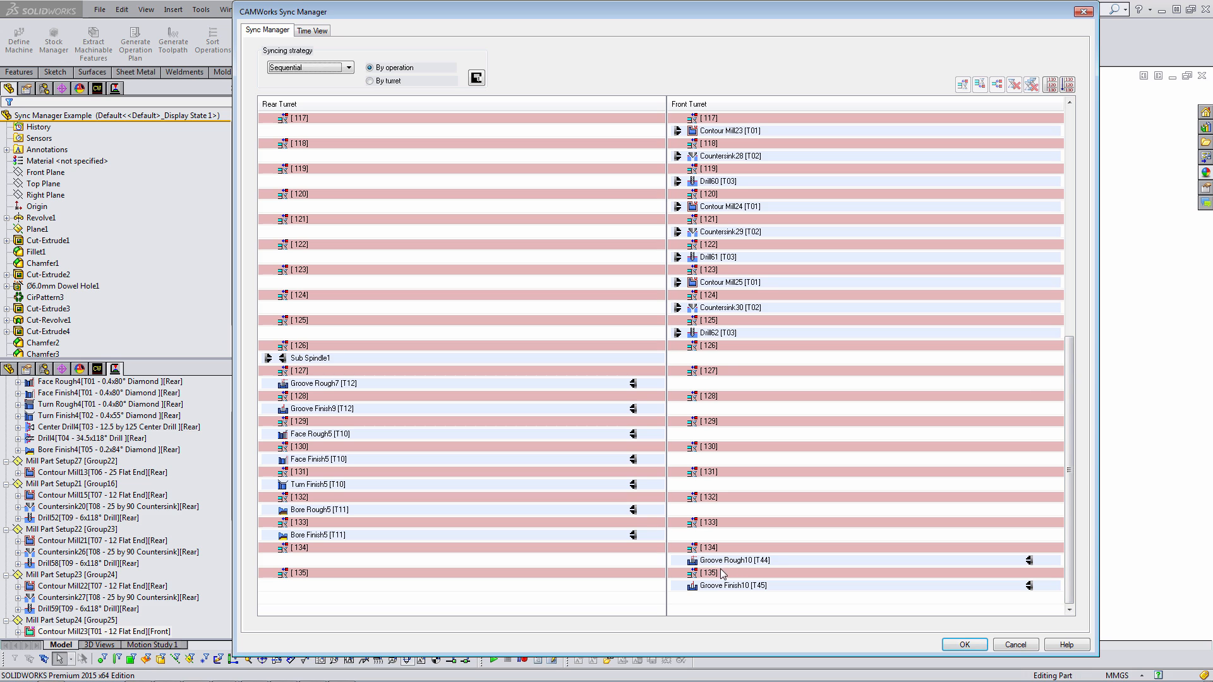
pyautogui.moveTo(1068, 358); pyautogui.dragTo(1079, 120)
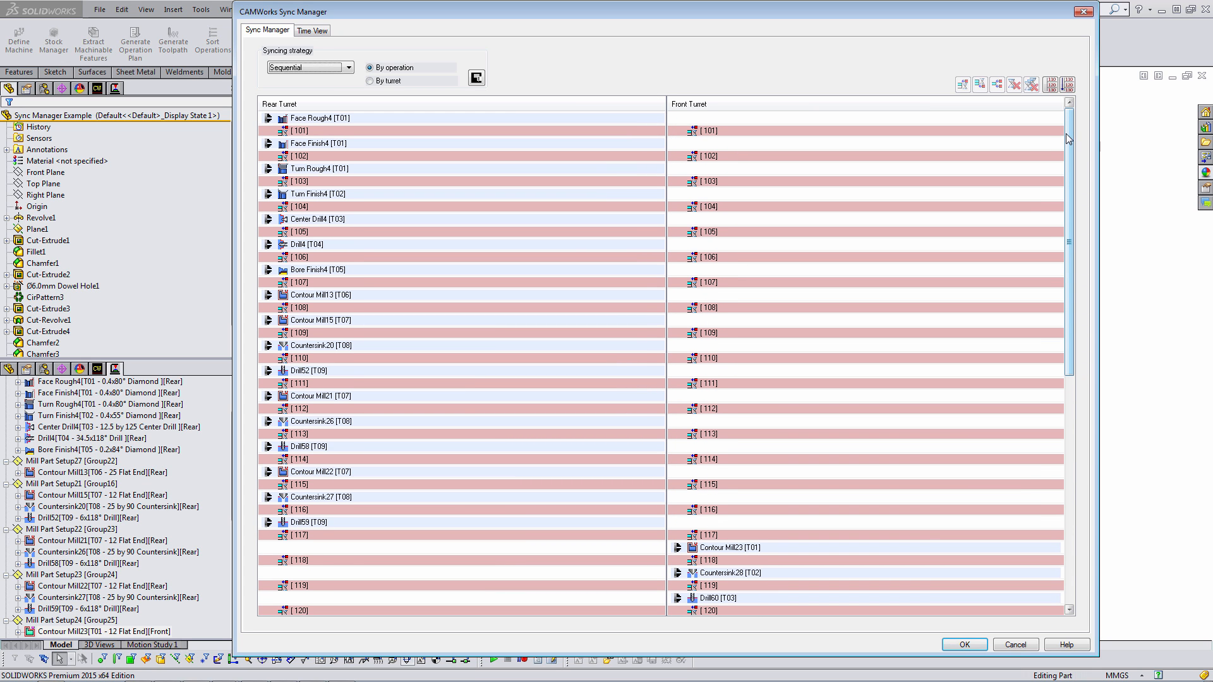
pyautogui.moveTo(1067, 134); pyautogui.dragTo(988, 238)
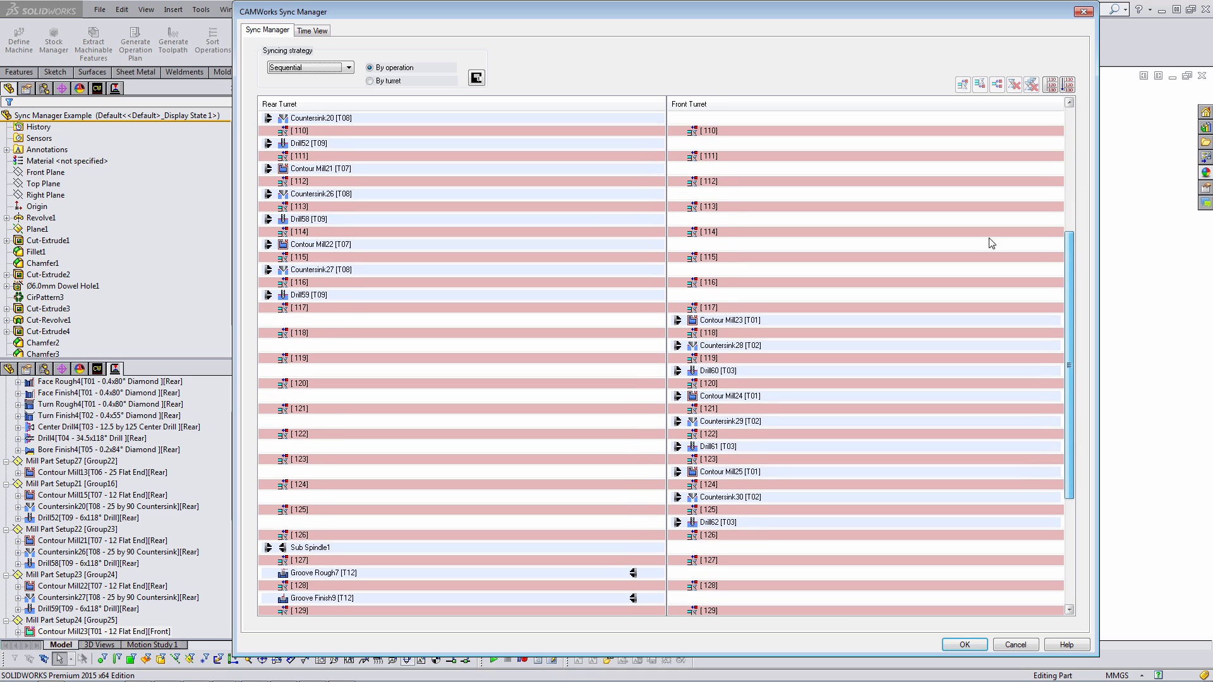
pyautogui.moveTo(300, 300)
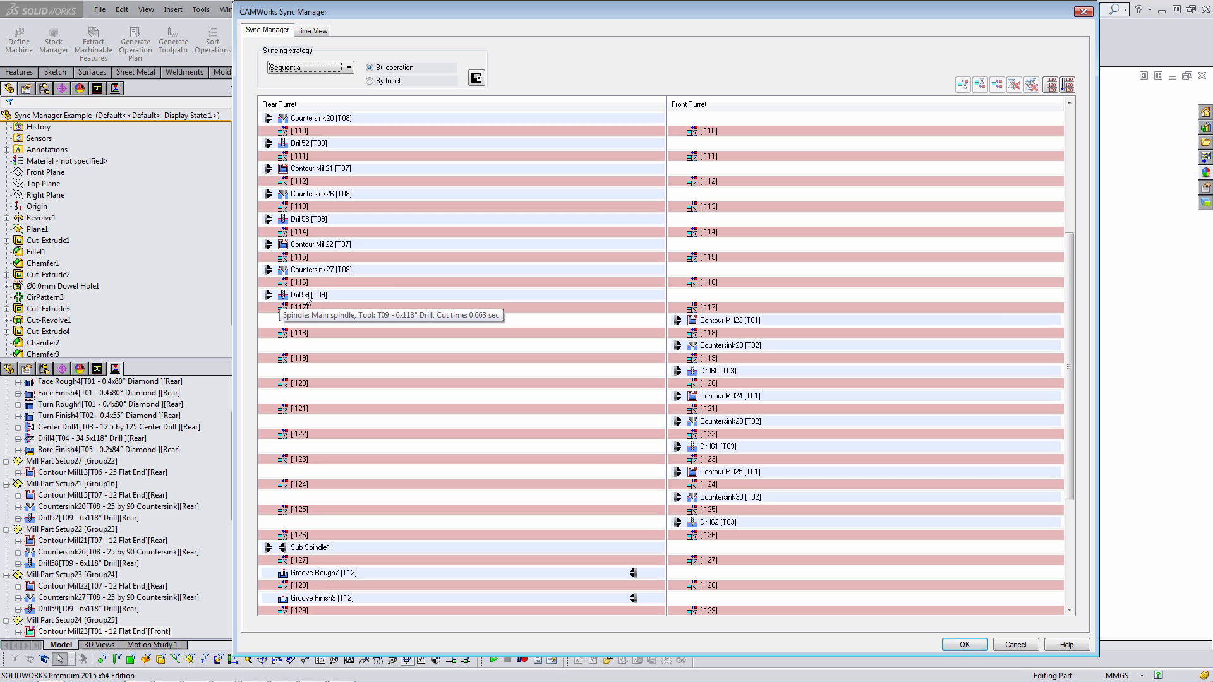
pyautogui.moveTo(1071, 317); pyautogui.dragTo(1066, 161)
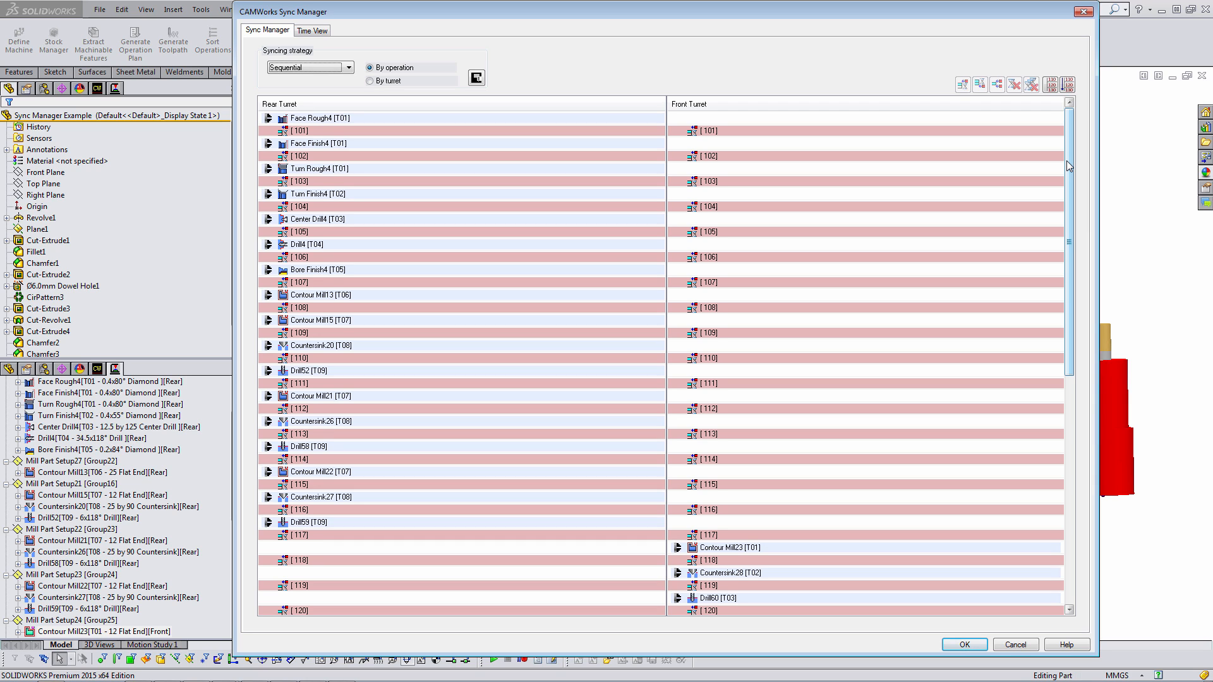
pyautogui.keyDown('ctrl'); pyautogui.moveTo(1123, 394); pyautogui.dragTo(1133, 158, button='middle'); pyautogui.keyUp('ctrl')
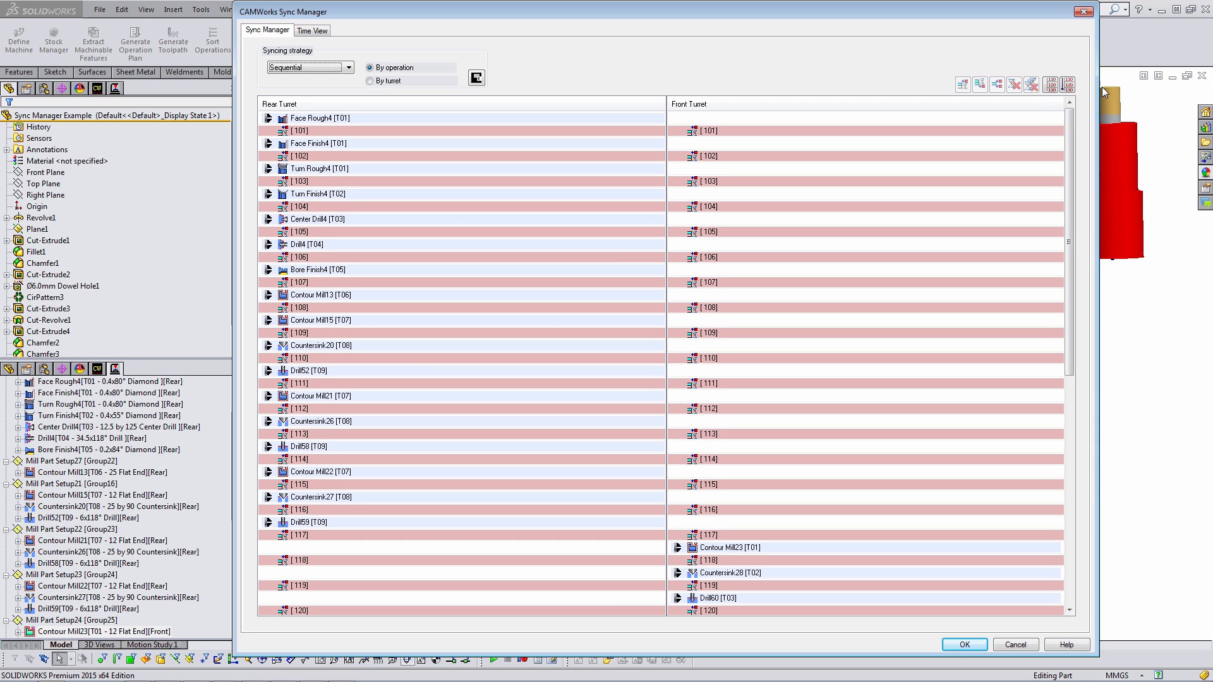
pyautogui.moveTo(1071, 122); pyautogui.dragTo(1067, 341)
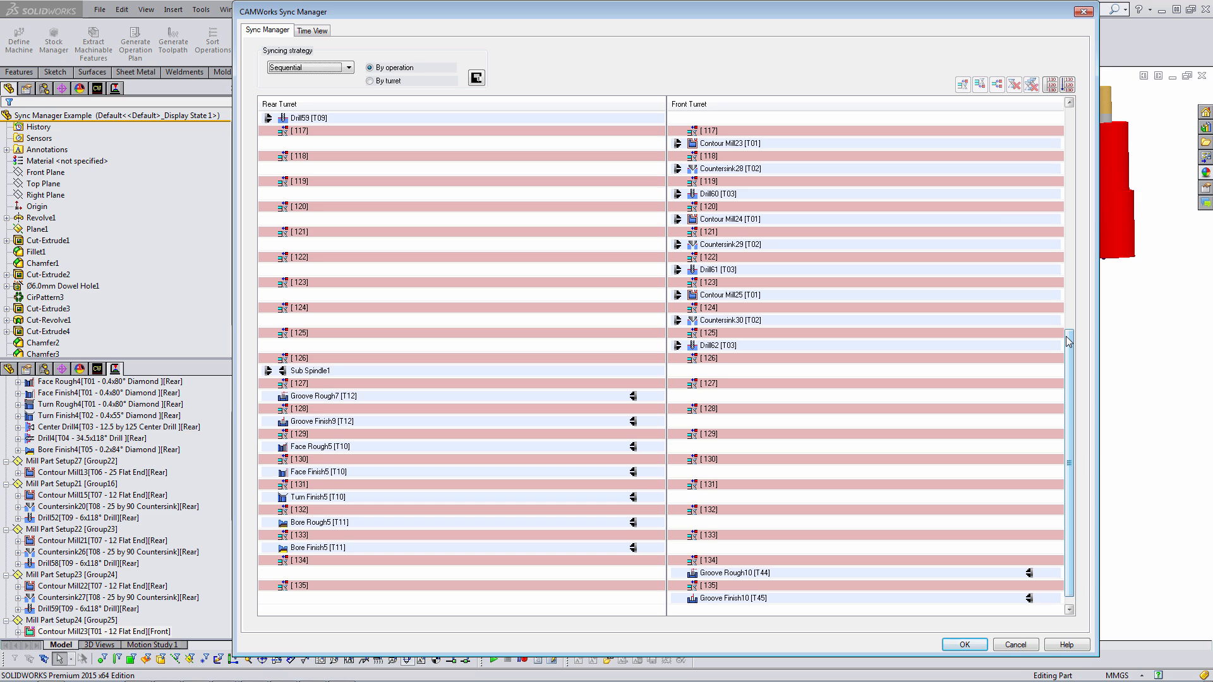
pyautogui.moveTo(1069, 351); pyautogui.dragTo(1070, 130)
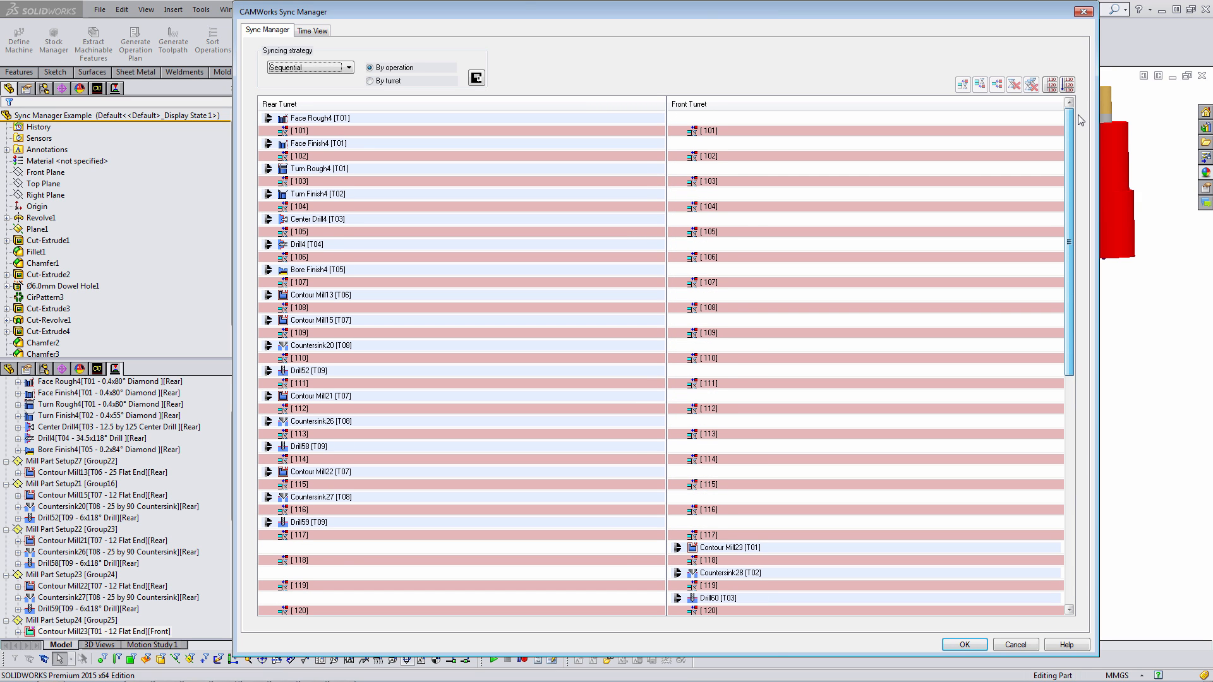
pyautogui.click(319, 32)
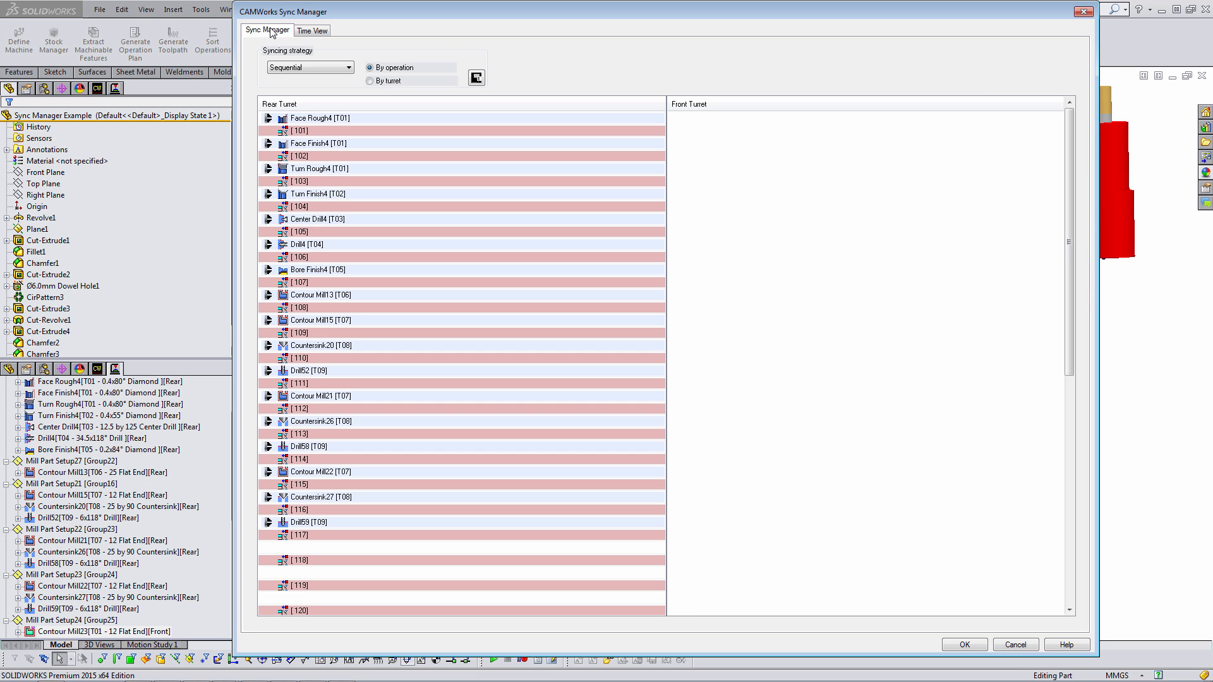
pyautogui.click(270, 31)
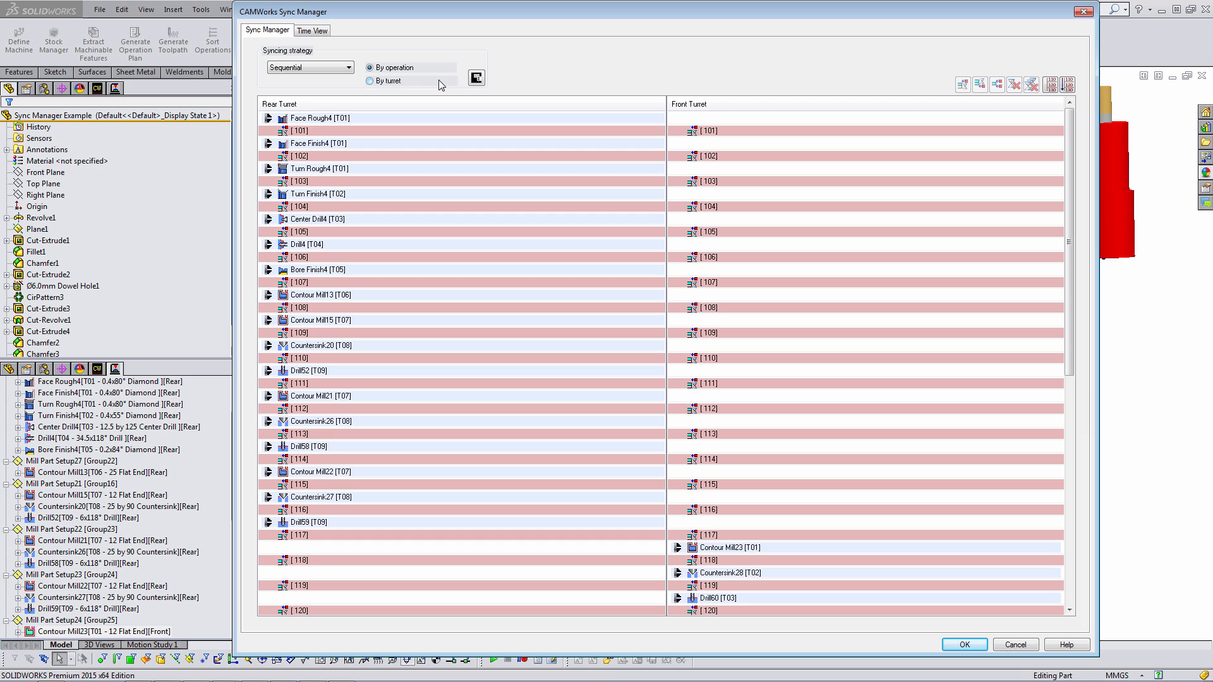
# Set the syncing strategy back to User defined and delete all sync codes from both turrets
pyautogui.click(334, 68)
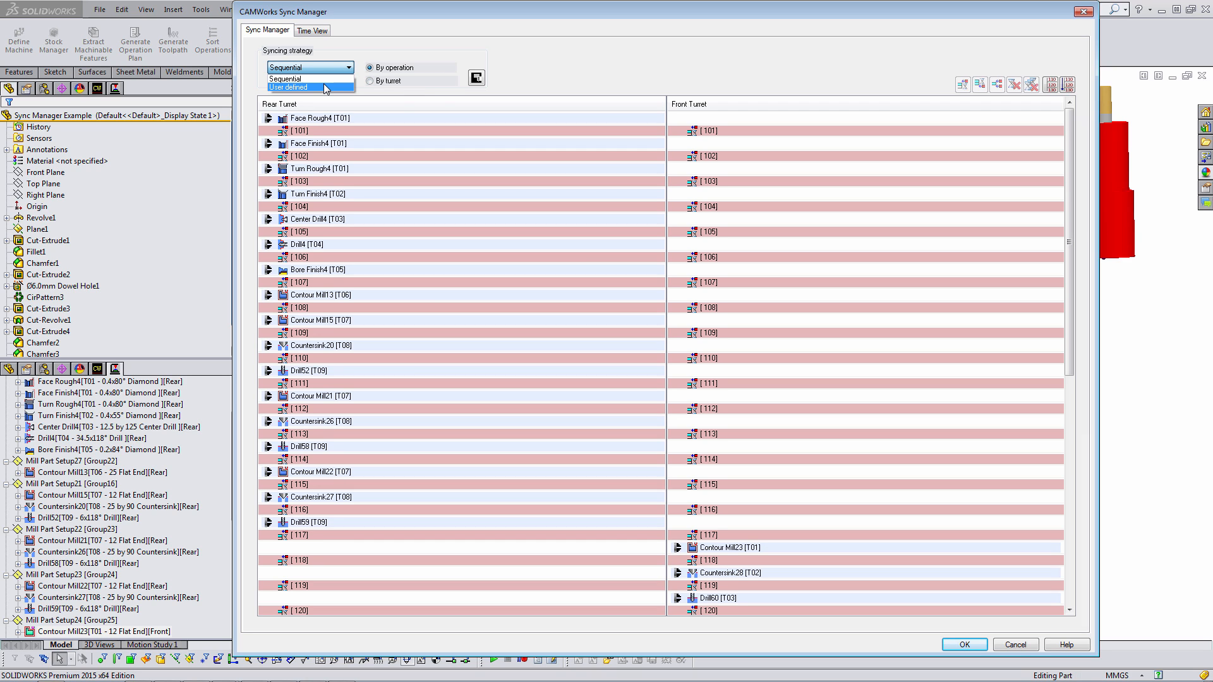
pyautogui.click(323, 87)
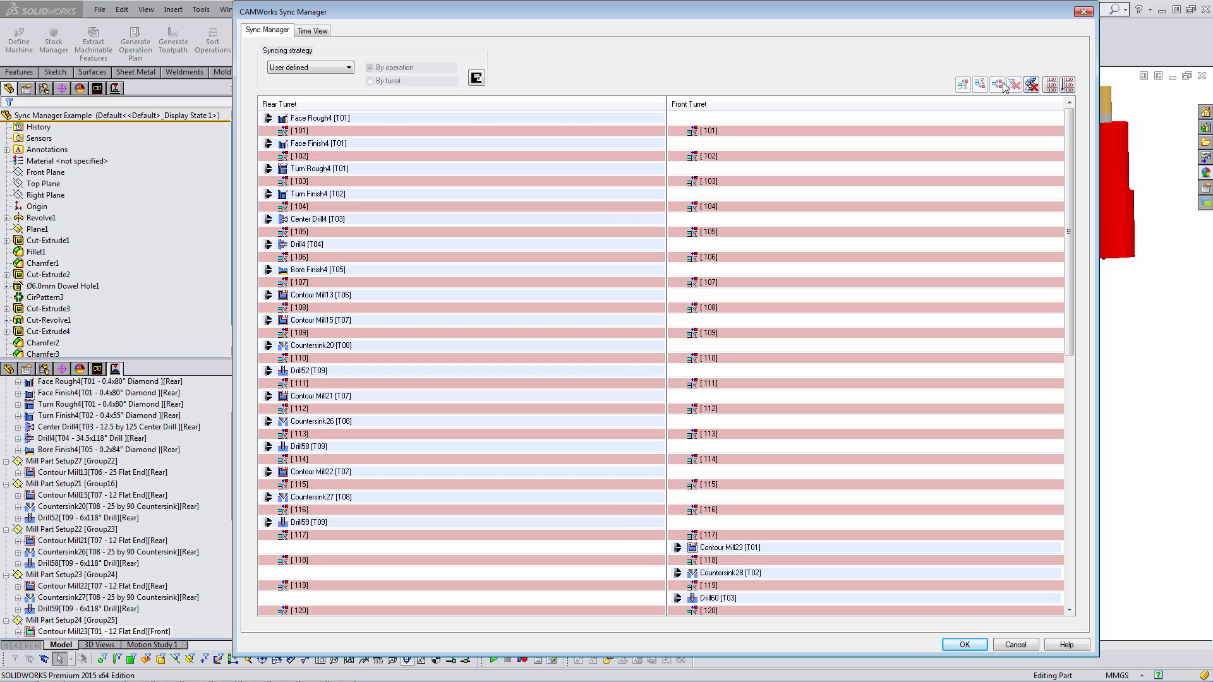
pyautogui.click(1031, 84)
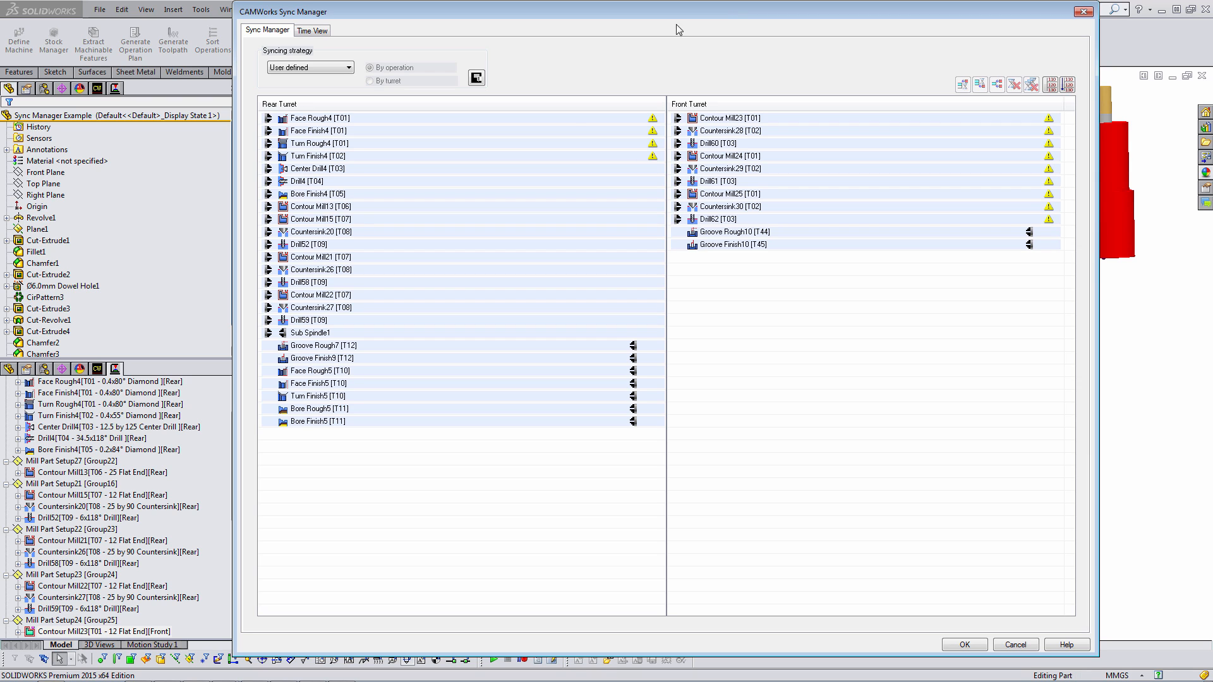
# Insert sync codes before and after rear turret operation Contour Mill15 and front turret operation Contour Mill23
pyautogui.click(322, 221)
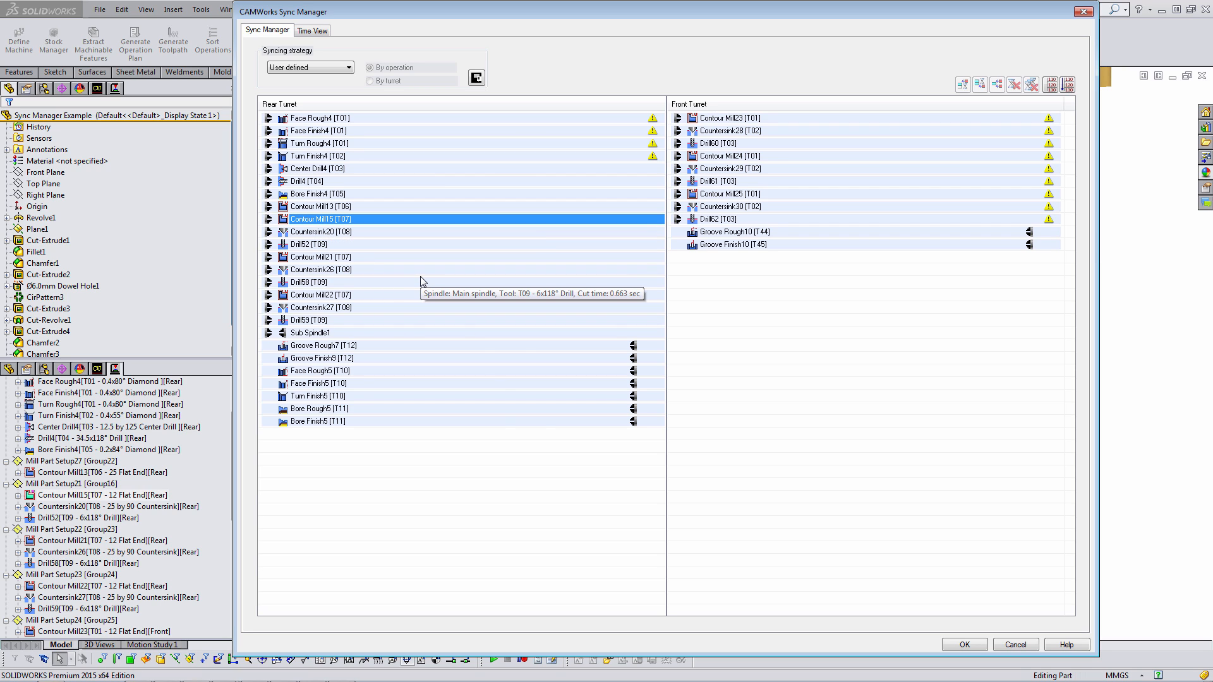
pyautogui.click(736, 119)
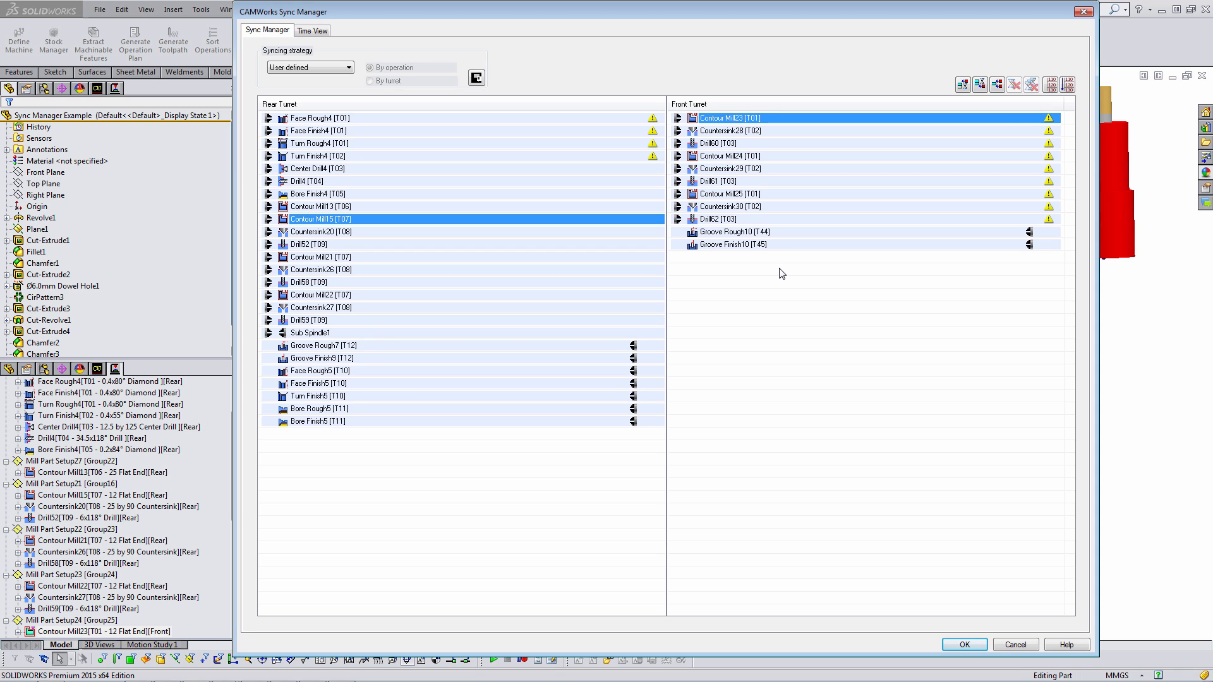
pyautogui.click(998, 85)
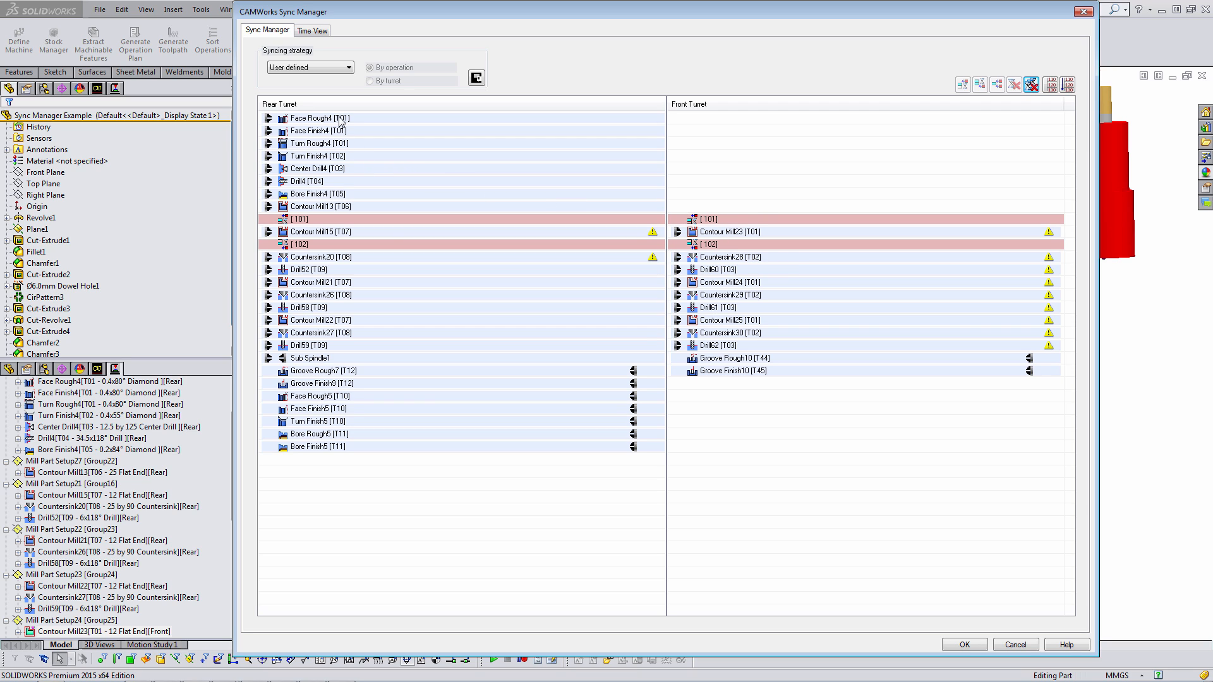
# Insert a sync code after the Countersink20 and Countersink28 pair and another after the Drill52 and Drill60 pair
pyautogui.click(339, 118)
pyautogui.click(322, 206)
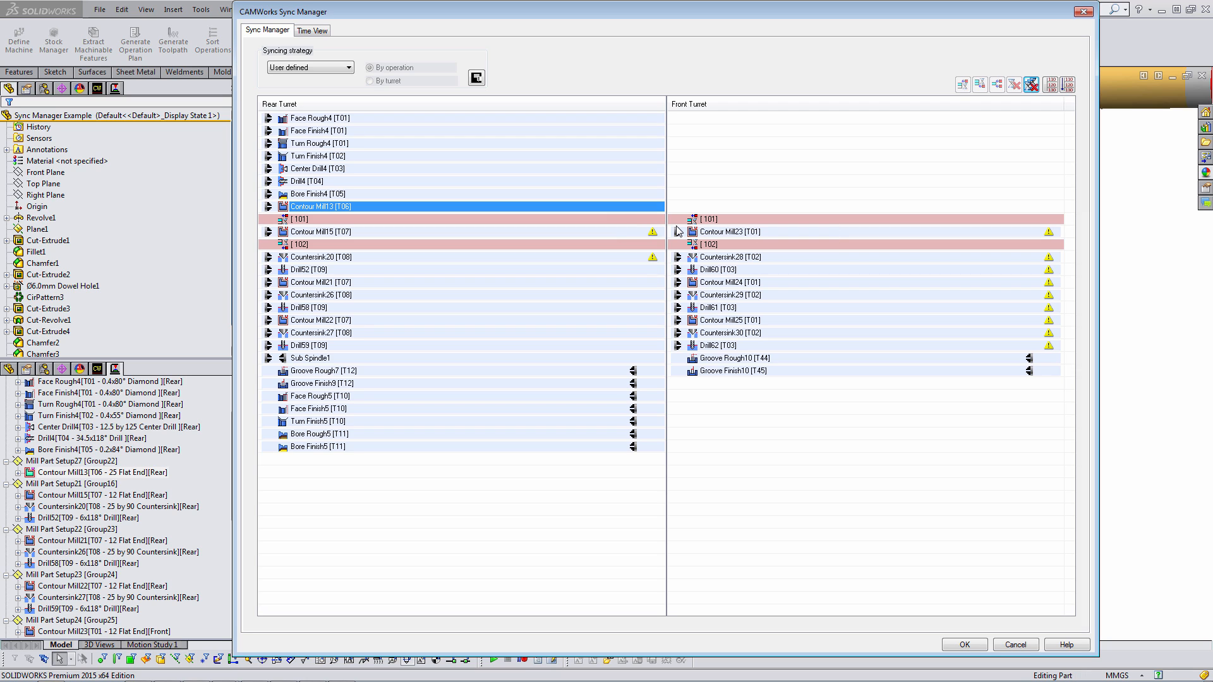
pyautogui.click(720, 233)
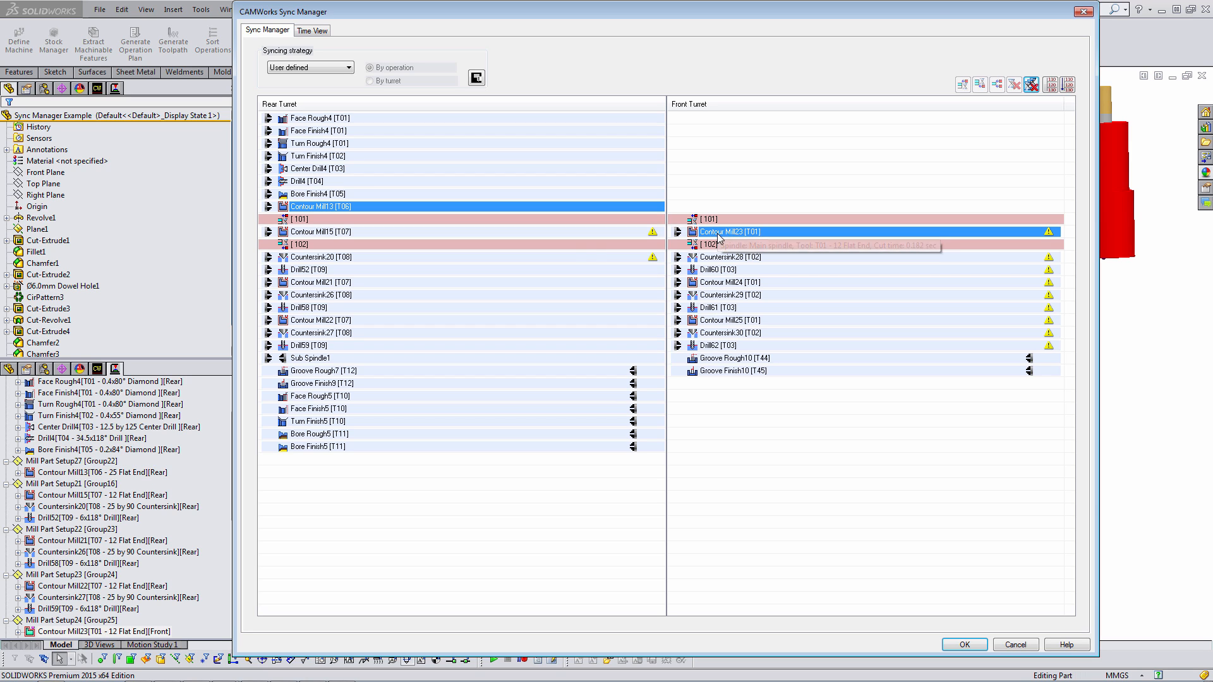
pyautogui.click(564, 233)
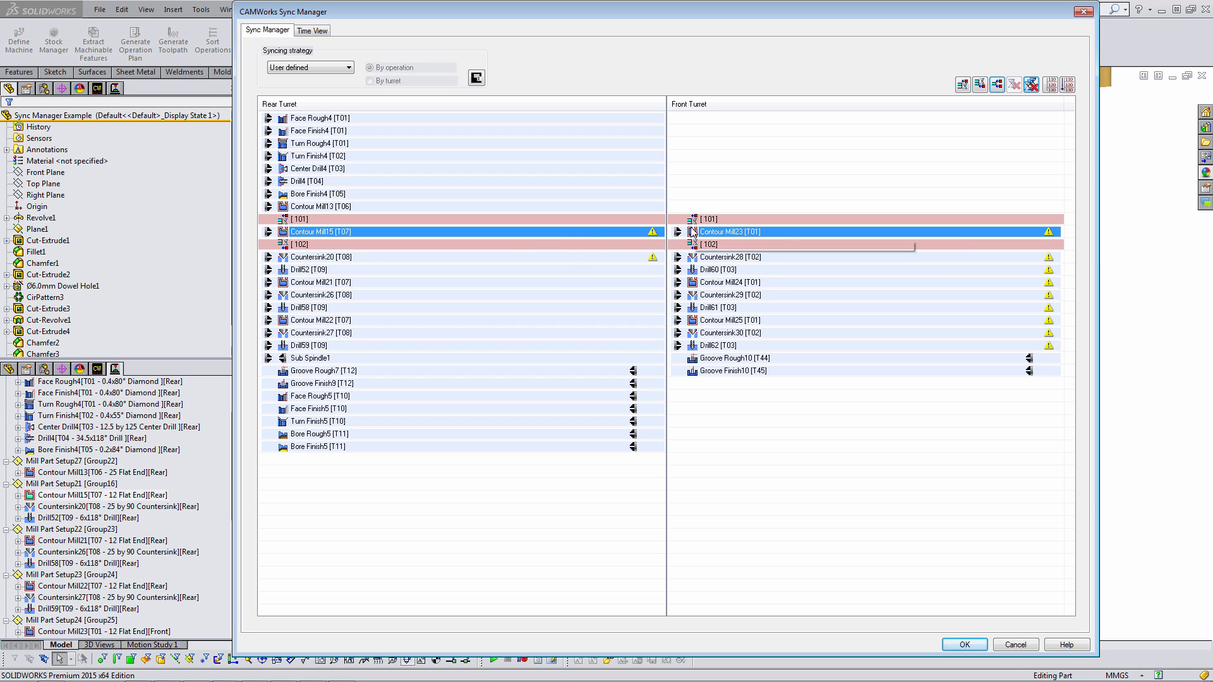
pyautogui.click(387, 257)
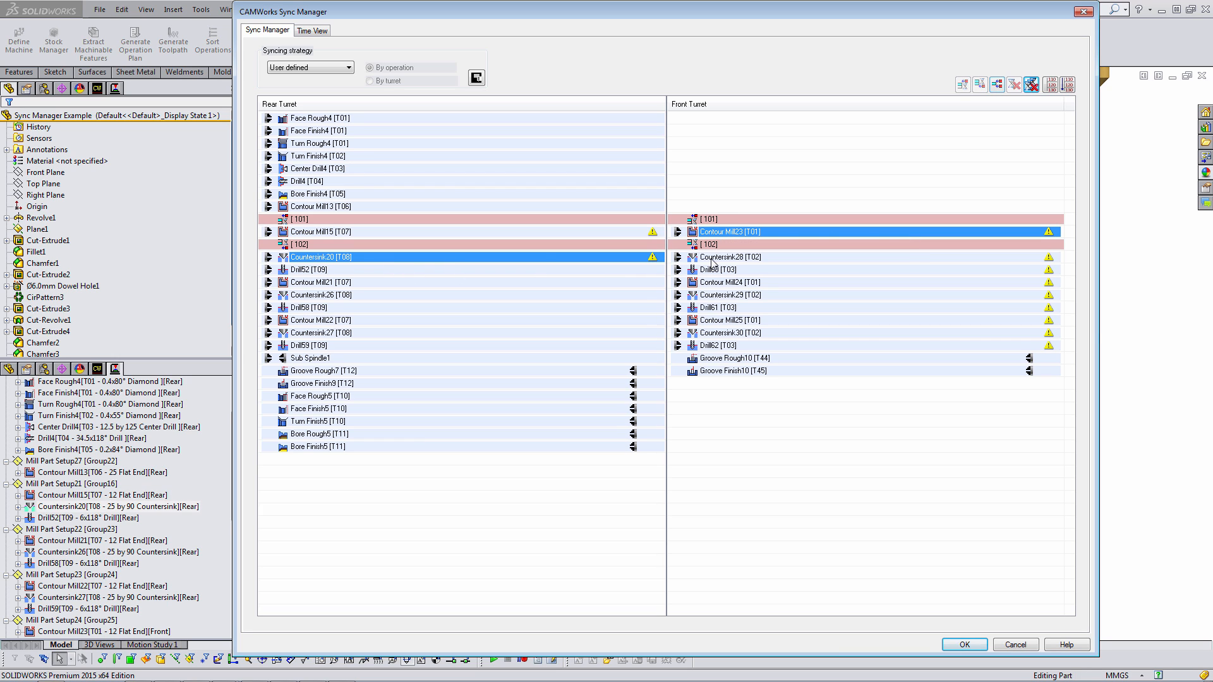
pyautogui.click(849, 259)
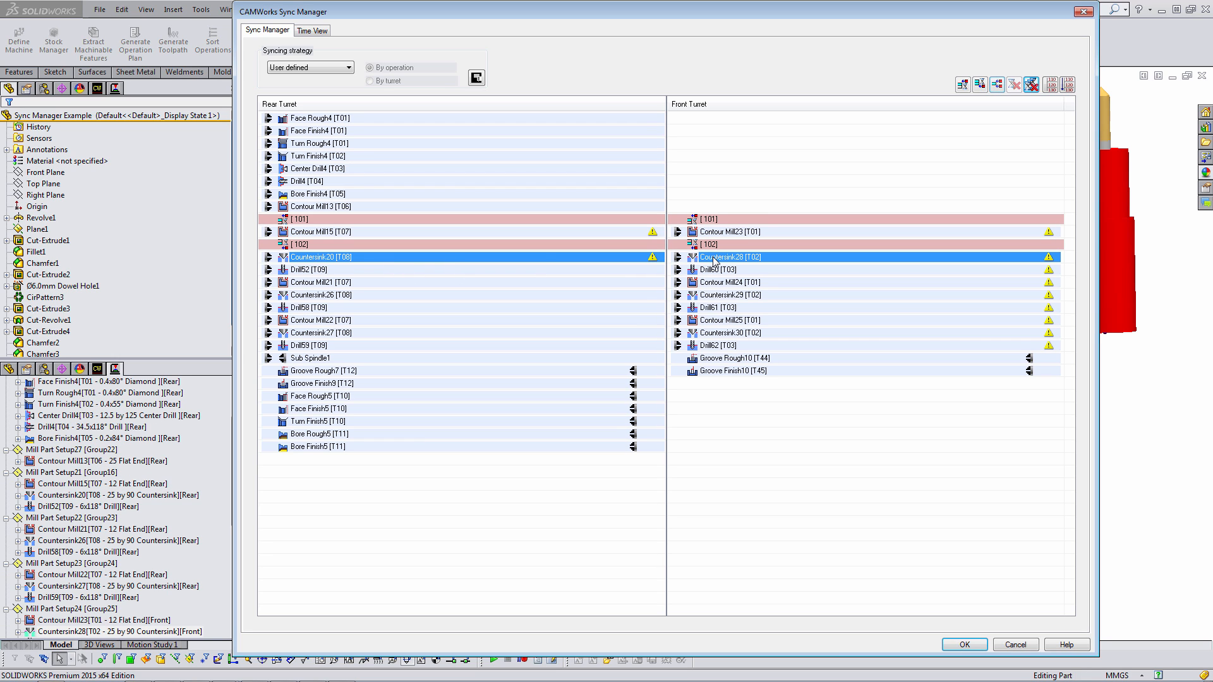
pyautogui.click(980, 84)
pyautogui.click(393, 281)
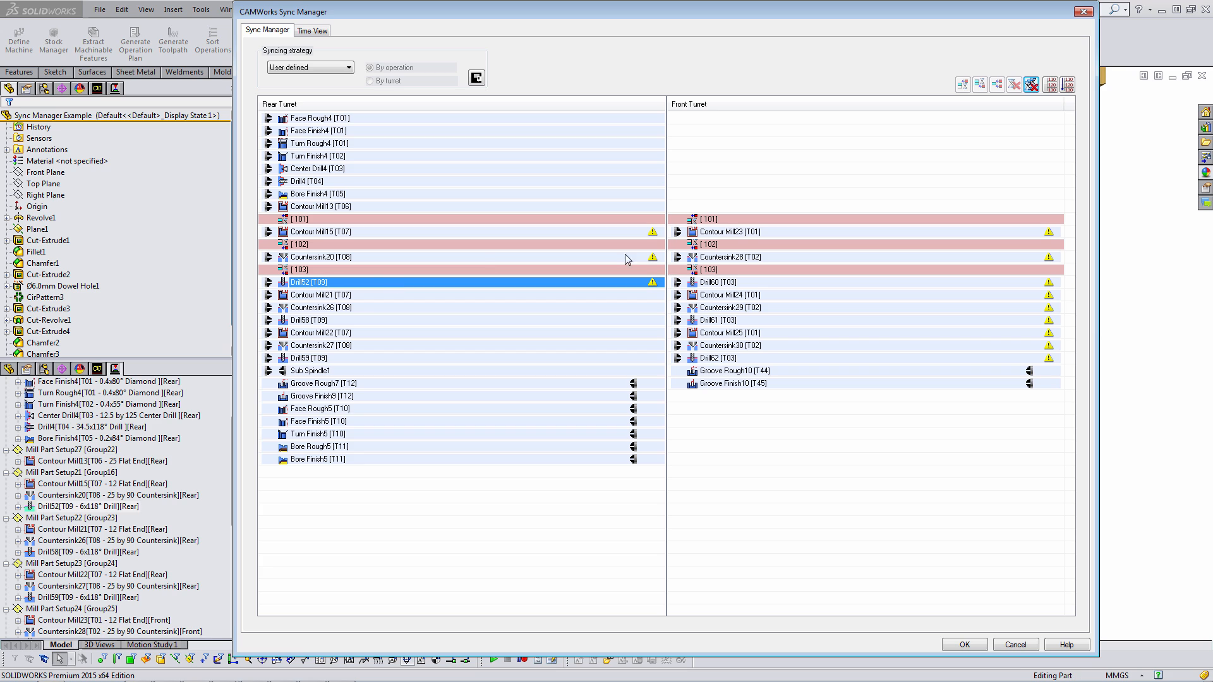
pyautogui.click(703, 282)
pyautogui.click(981, 85)
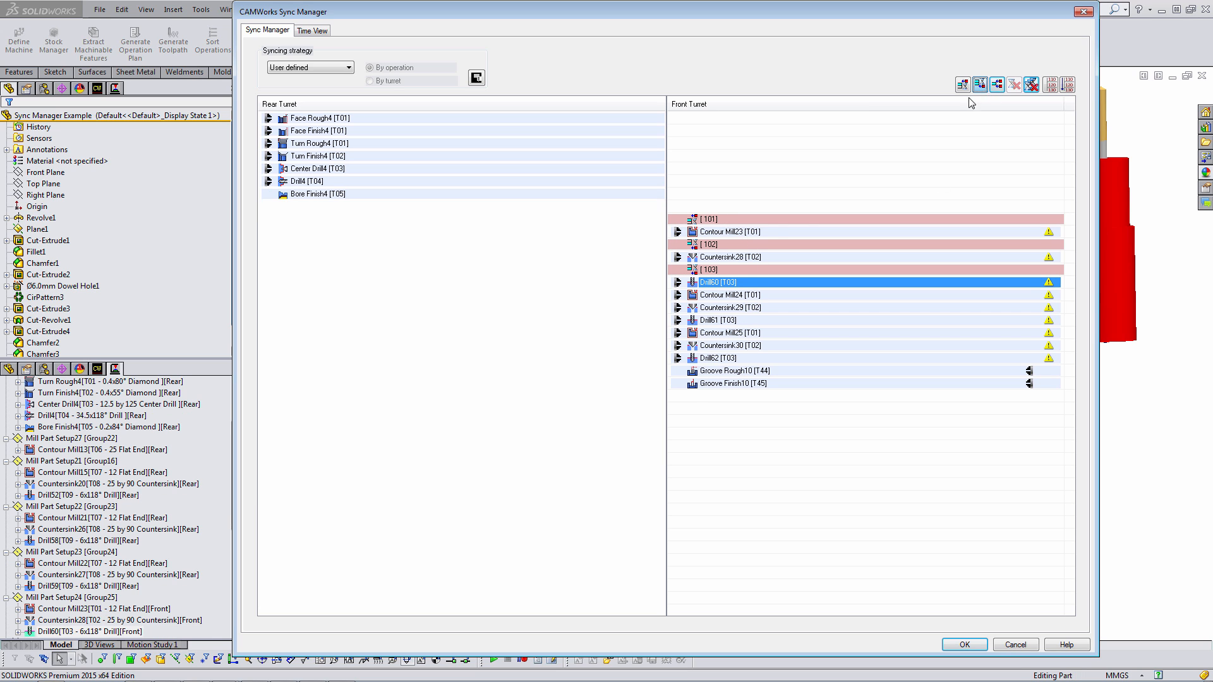
# Insert a sync code after each rear/front pair: Contour Mill21 with Contour Mill24, Countersink26 with Countersink29, and Drill58 with Drill61
pyautogui.click(589, 307)
pyautogui.click(727, 306)
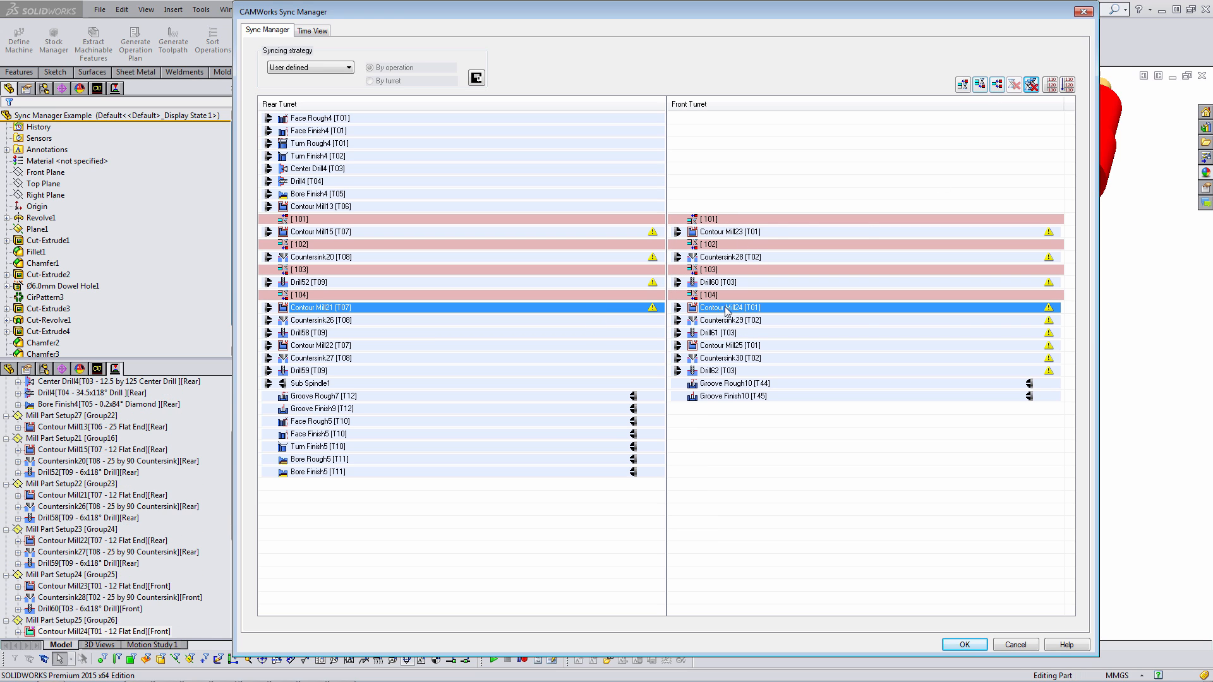
pyautogui.click(982, 85)
pyautogui.click(636, 333)
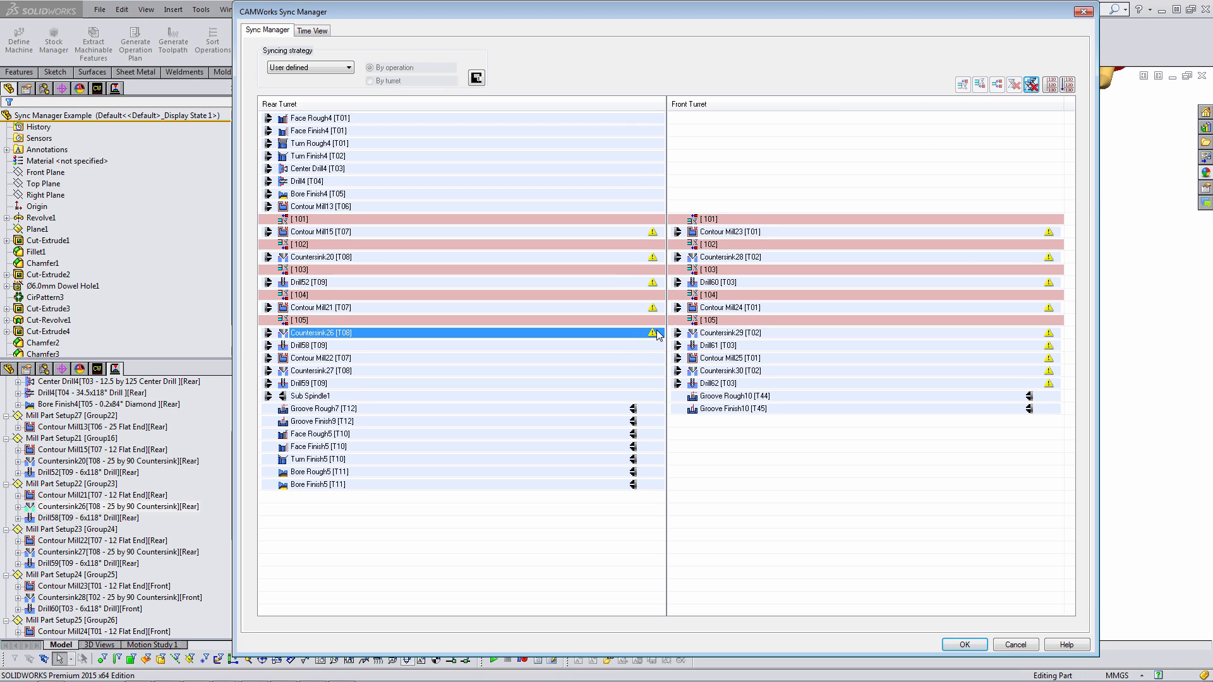
pyautogui.click(715, 333)
pyautogui.click(981, 85)
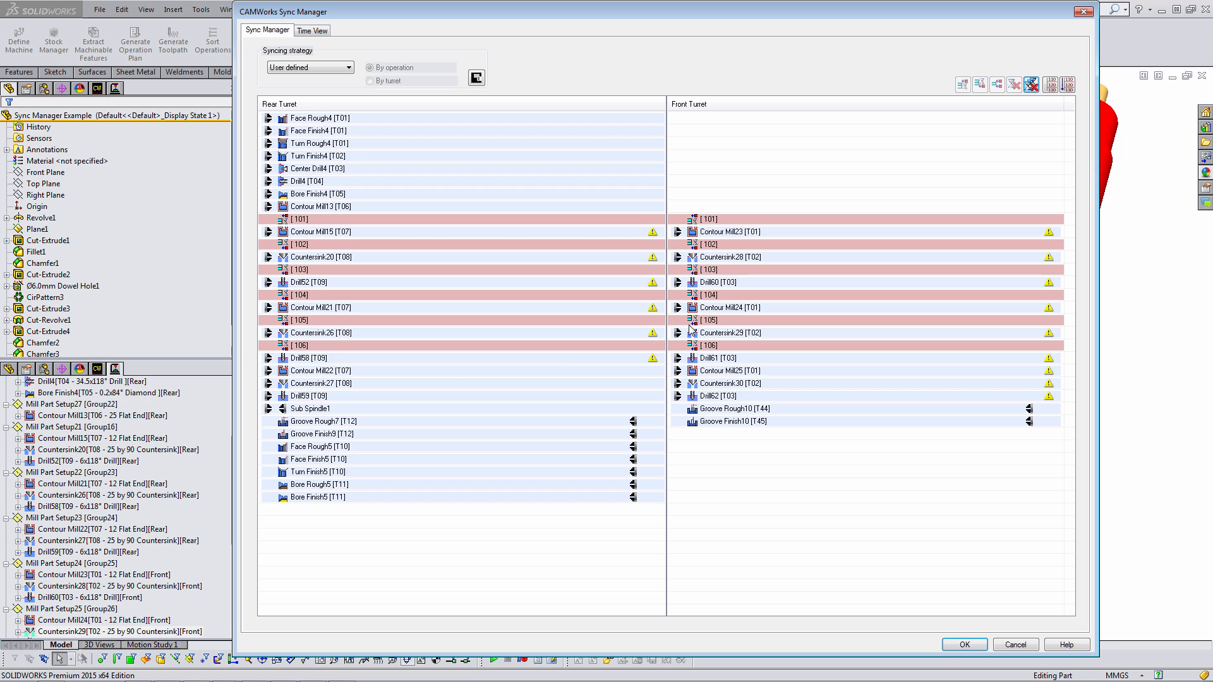
pyautogui.click(590, 364)
pyautogui.click(722, 361)
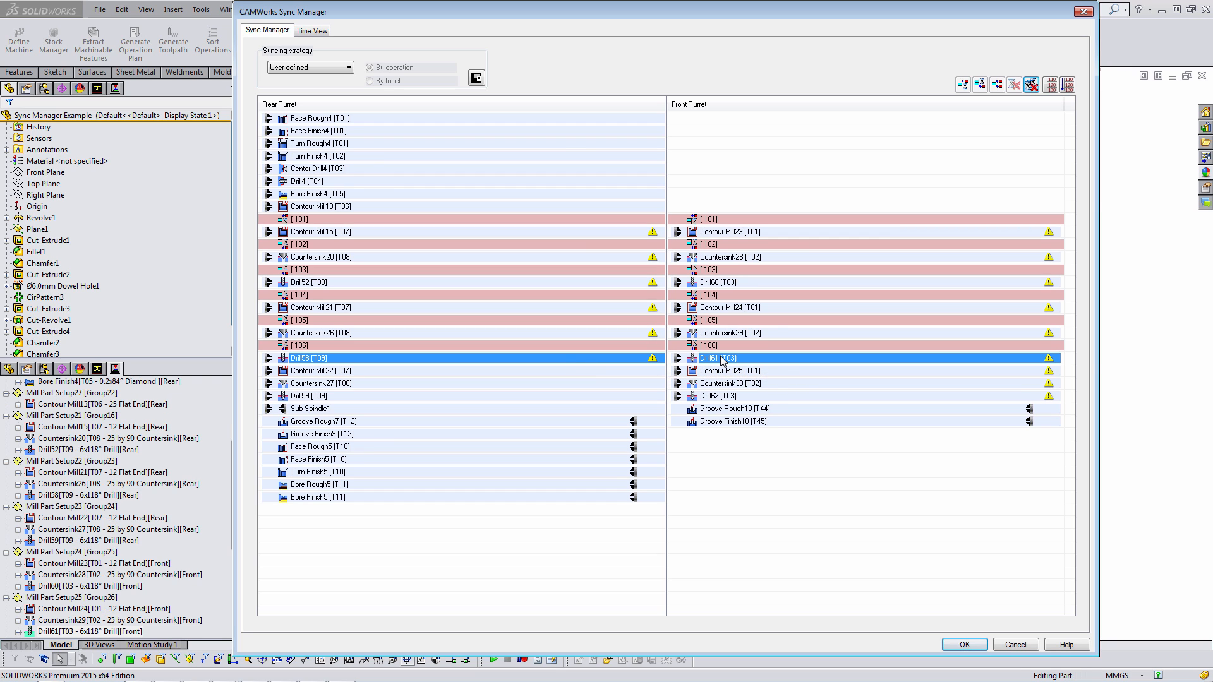
pyautogui.click(980, 85)
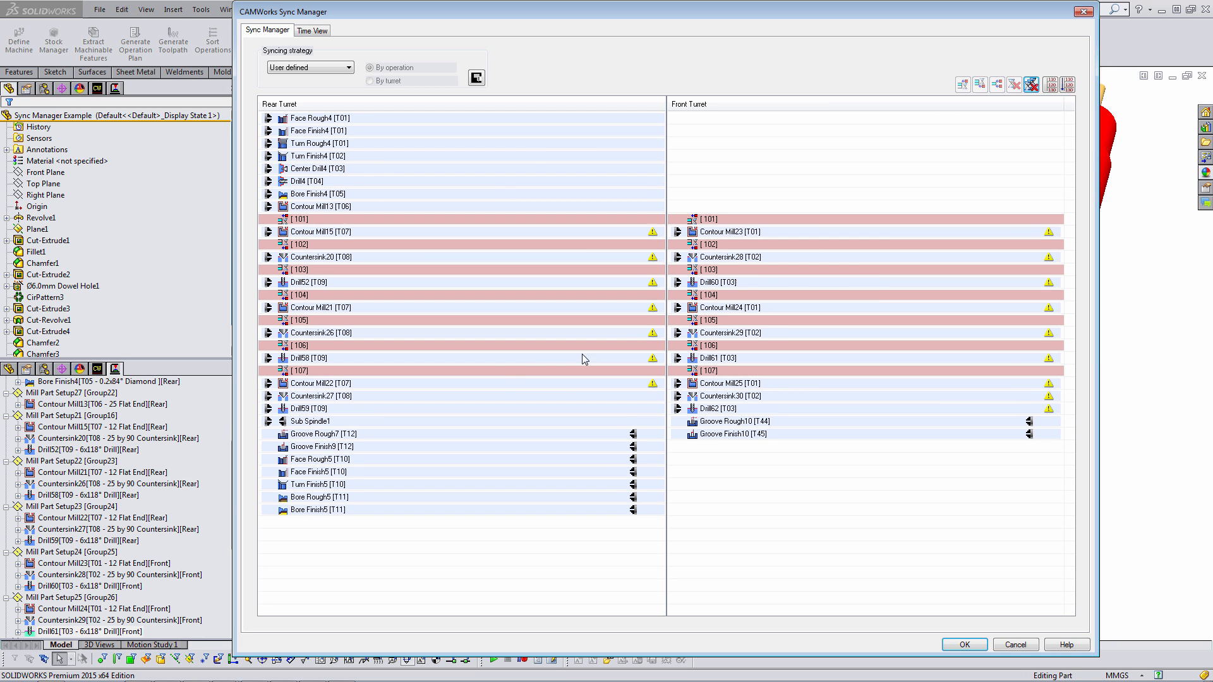
# Insert a sync code after each rear/front pair: Contour Mill22 with Contour Mill25, Countersink27 with Countersink30, and Drill59 with Drill62
pyautogui.click(504, 382)
pyautogui.click(725, 383)
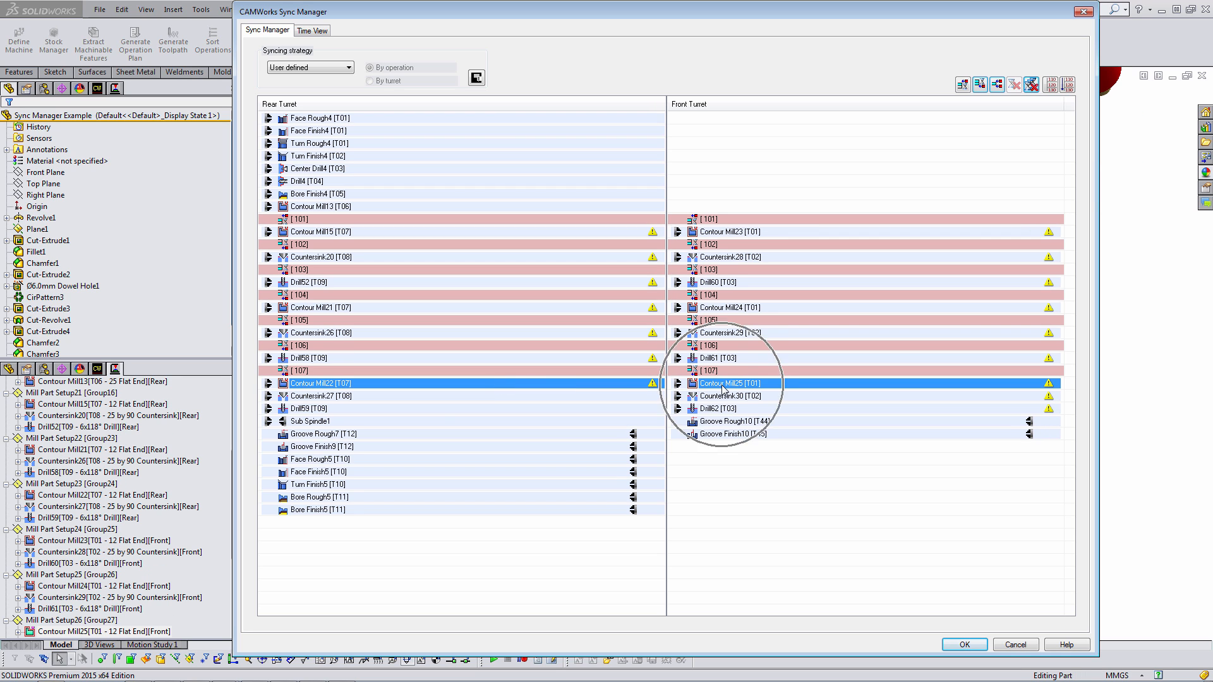
pyautogui.click(980, 85)
pyautogui.click(439, 409)
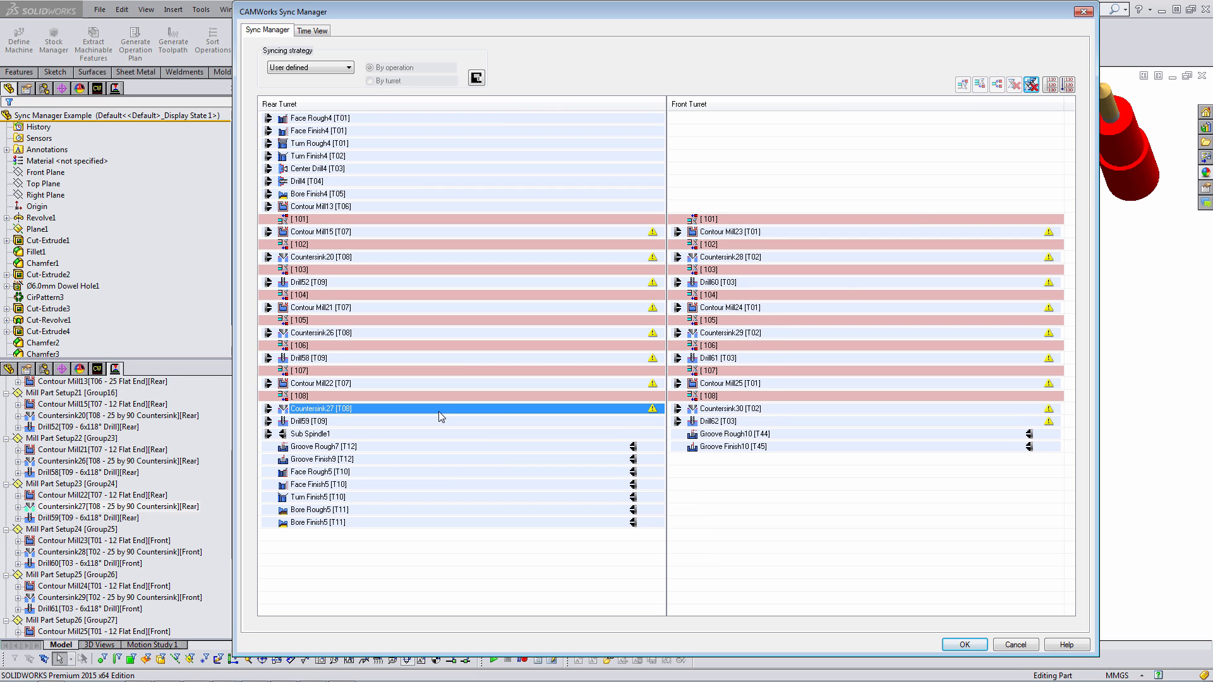
pyautogui.click(980, 85)
pyautogui.click(487, 433)
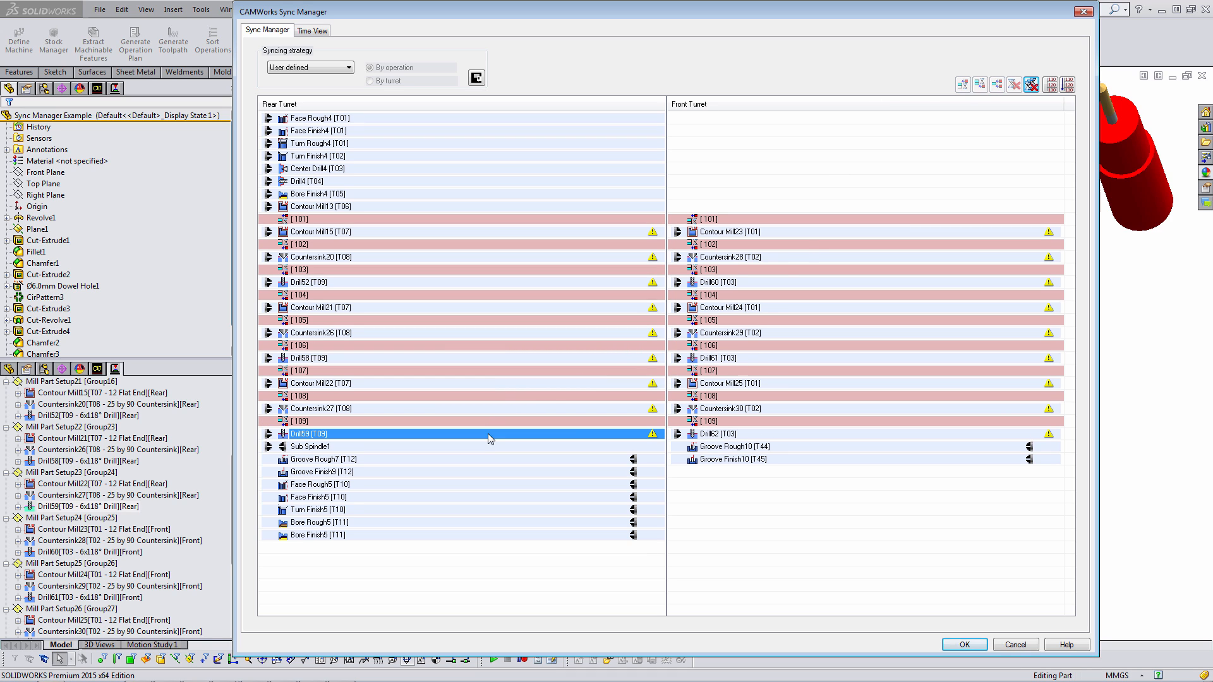
pyautogui.click(720, 434)
pyautogui.click(980, 86)
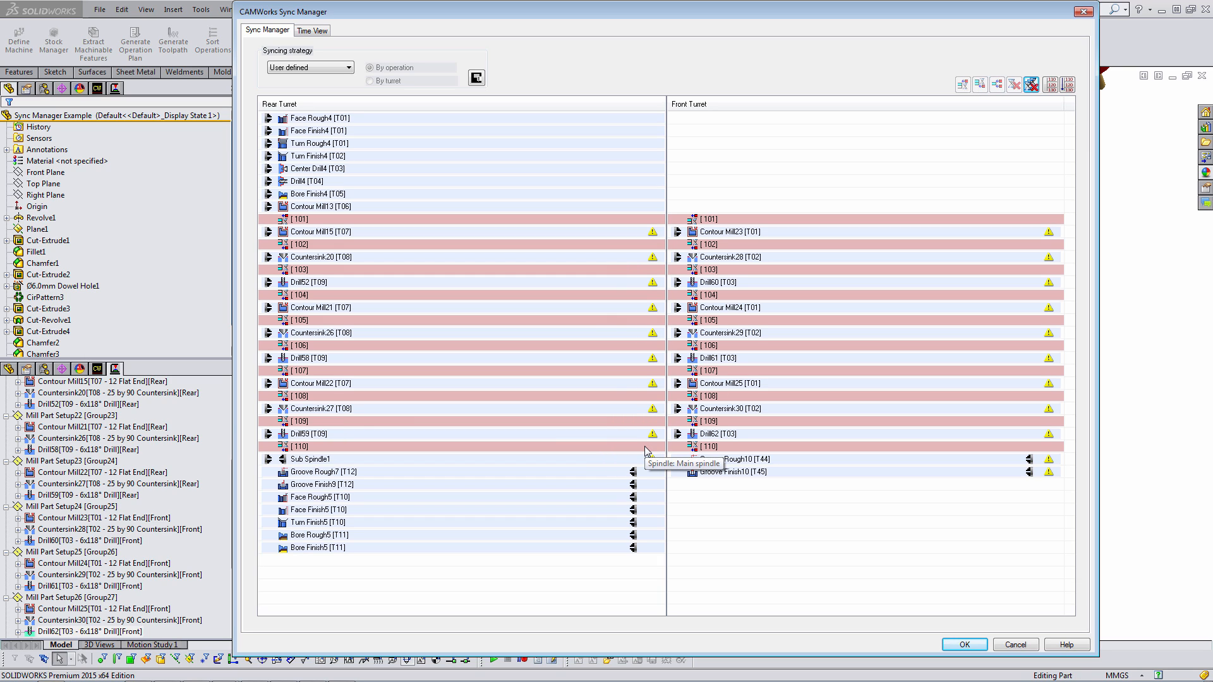
# Insert sync codes before and after sub spindle operations Groove Rough7 on the rear turret and Groove Rough10 on the front turret
pyautogui.click(305, 460)
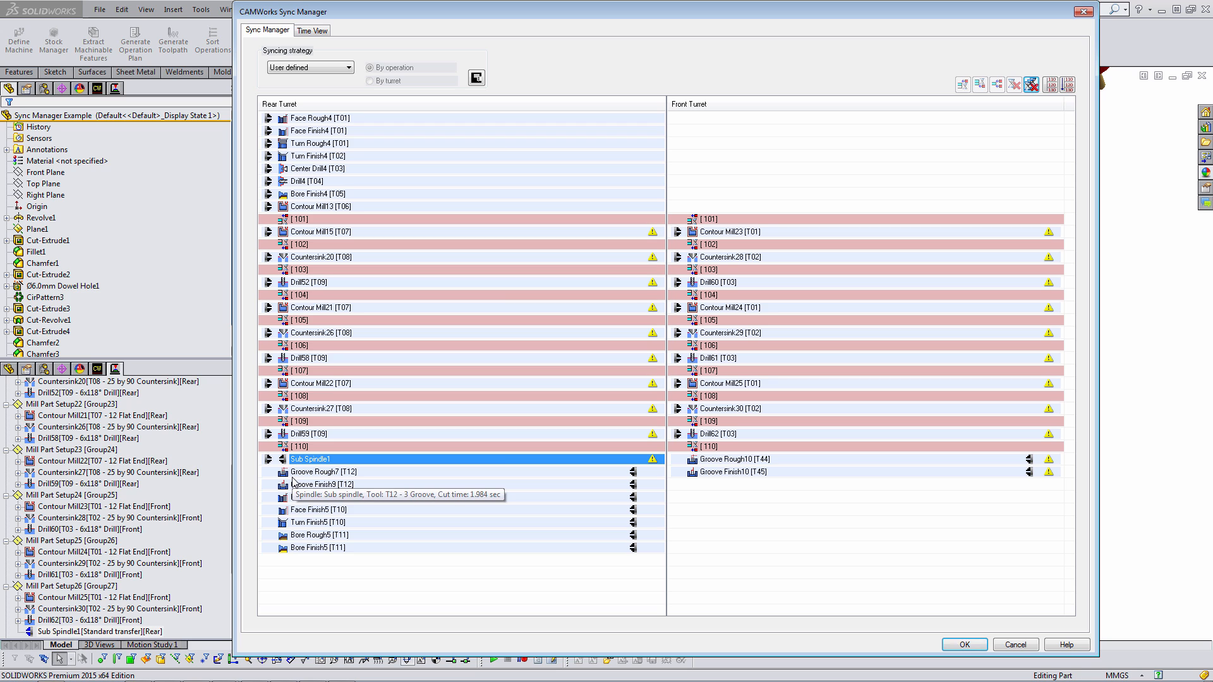
pyautogui.click(326, 475)
pyautogui.click(727, 460)
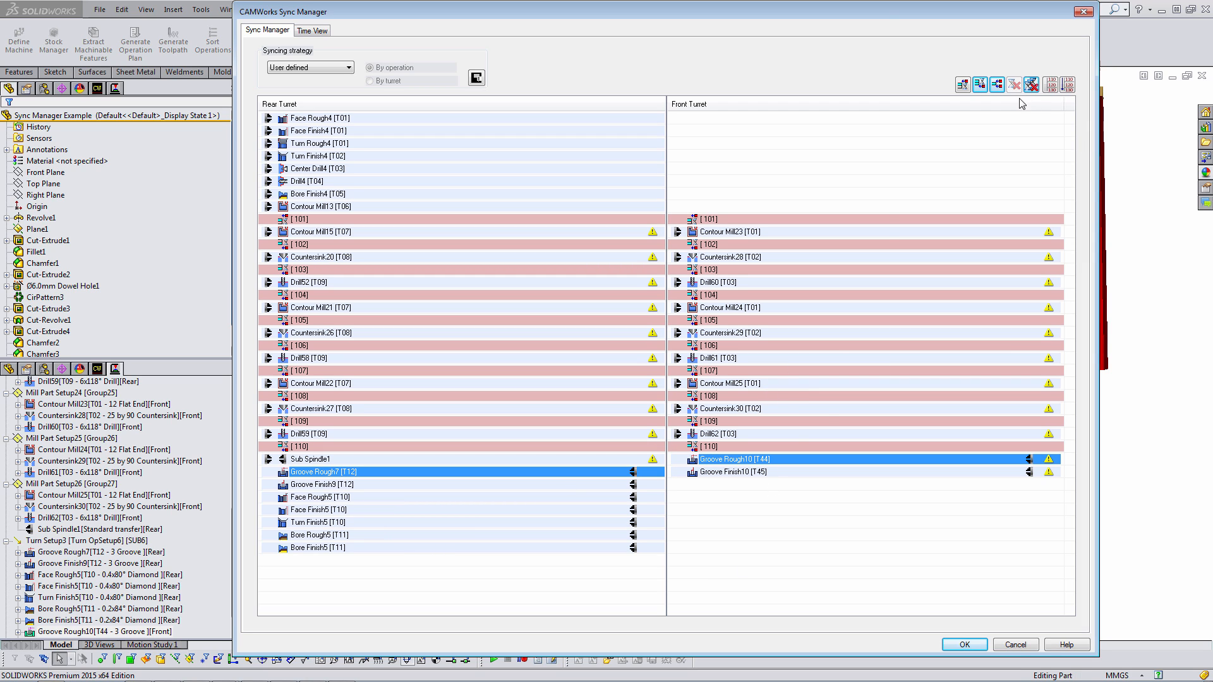
pyautogui.click(997, 84)
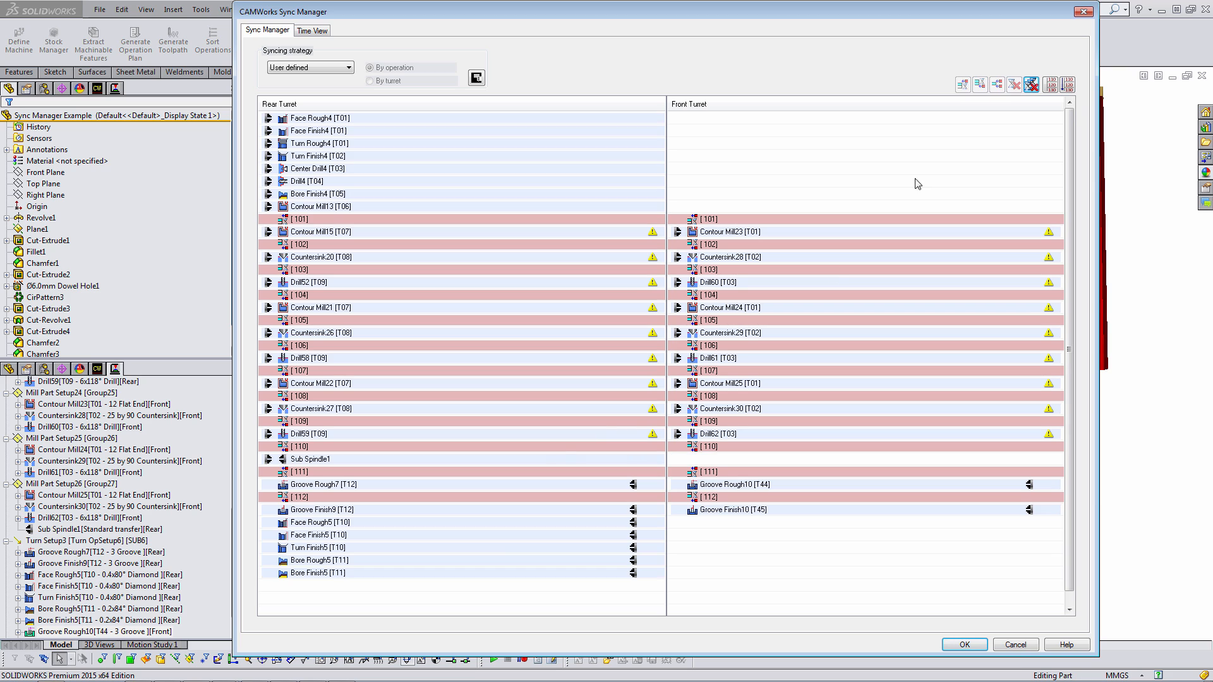
# Check the Groove Finish9 and Groove Finish10 pair and the operations' time view, and accept the synchronisation
pyautogui.click(366, 509)
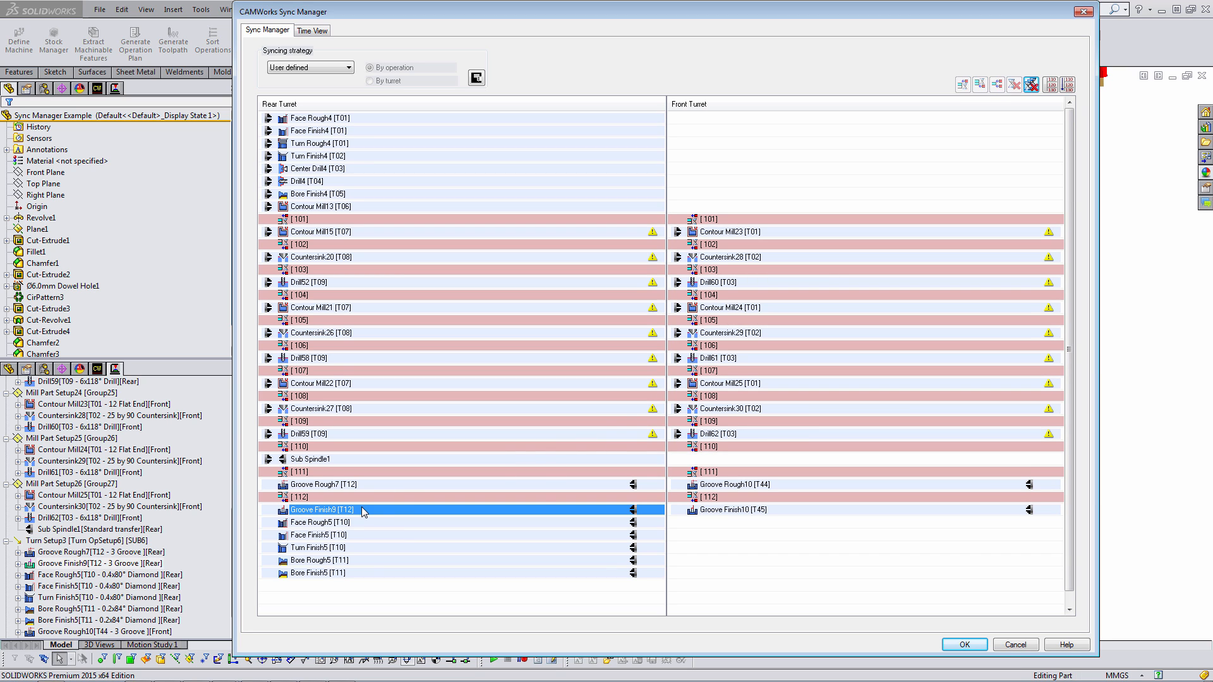
pyautogui.click(708, 511)
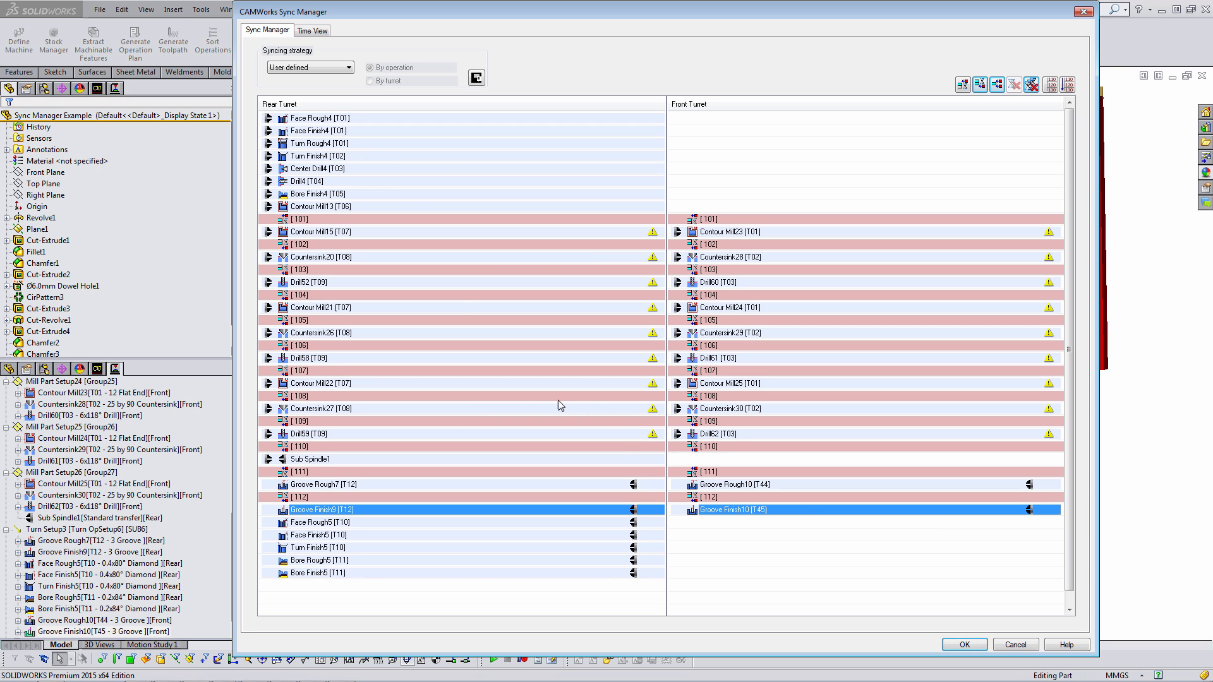
pyautogui.click(314, 30)
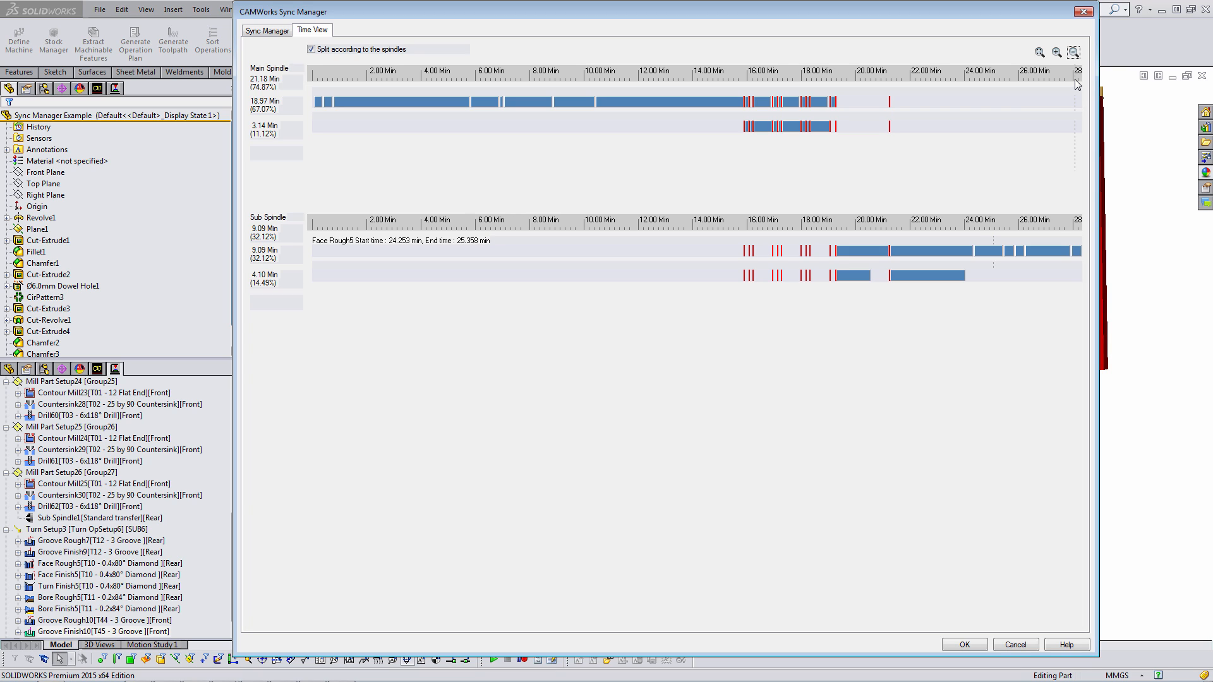
pyautogui.click(964, 645)
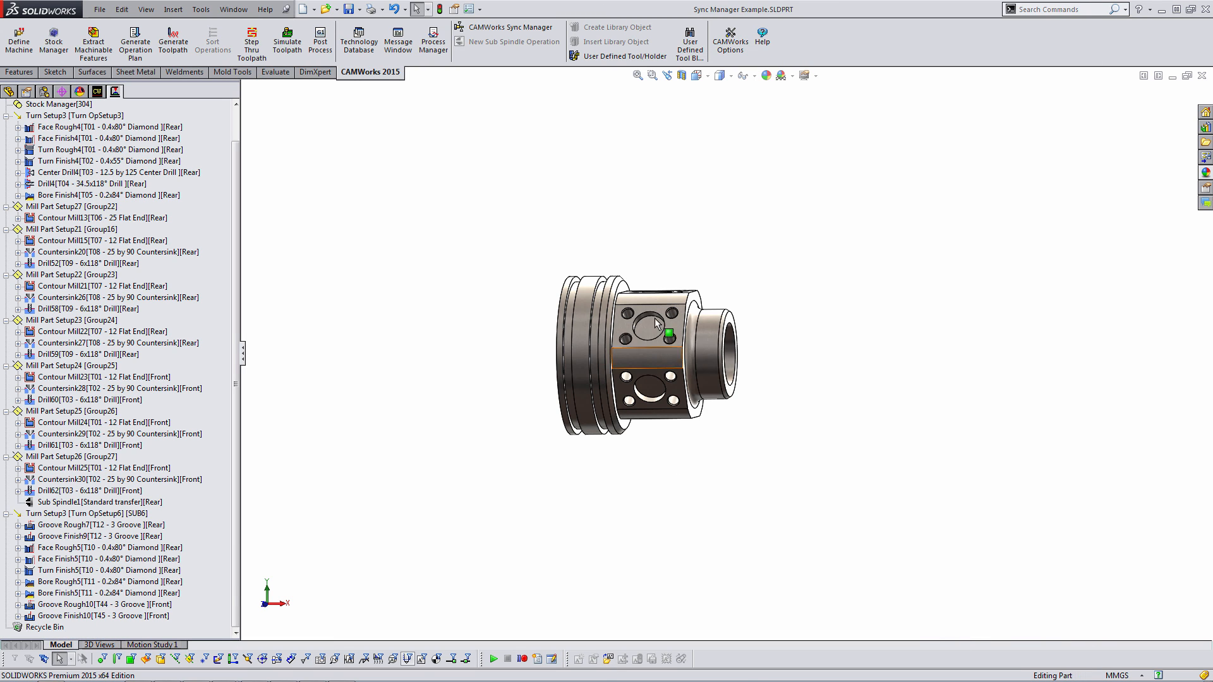
# Start stepping through the toolpaths with the part and both chucks in view, advancing by Next Operation at a slower speed
pyautogui.moveTo(654, 317); pyautogui.dragTo(720, 367, button='middle')
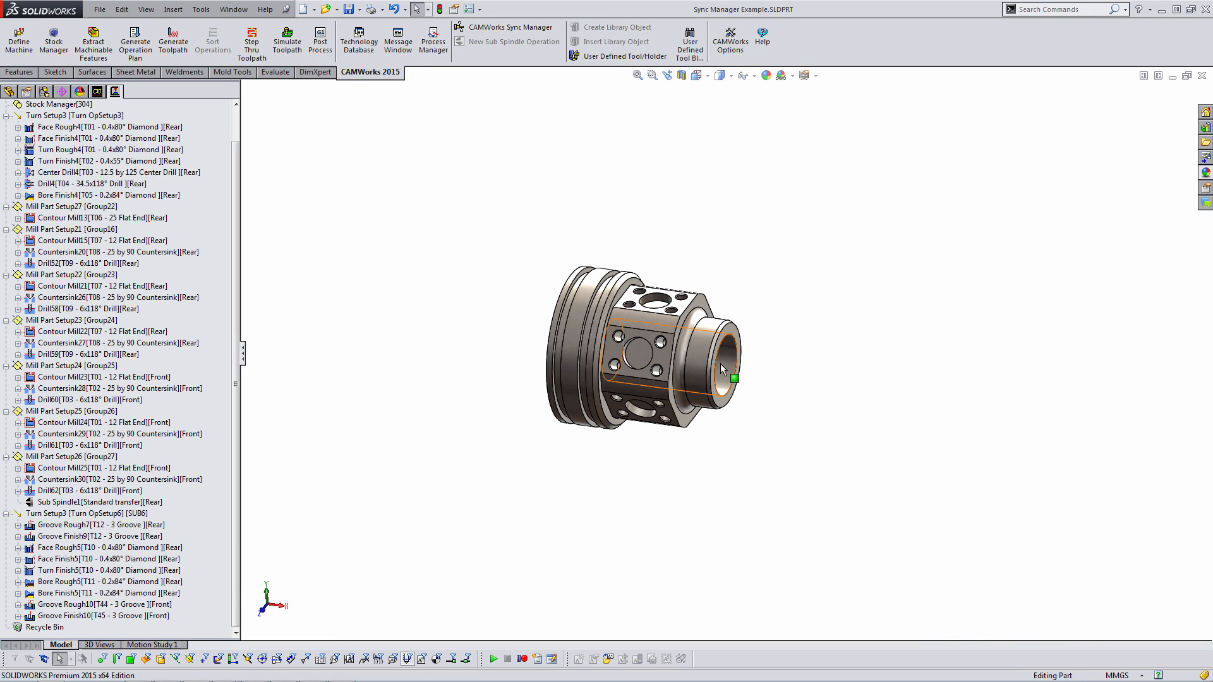
pyautogui.click(252, 45)
pyautogui.scroll(5, 727, 354)
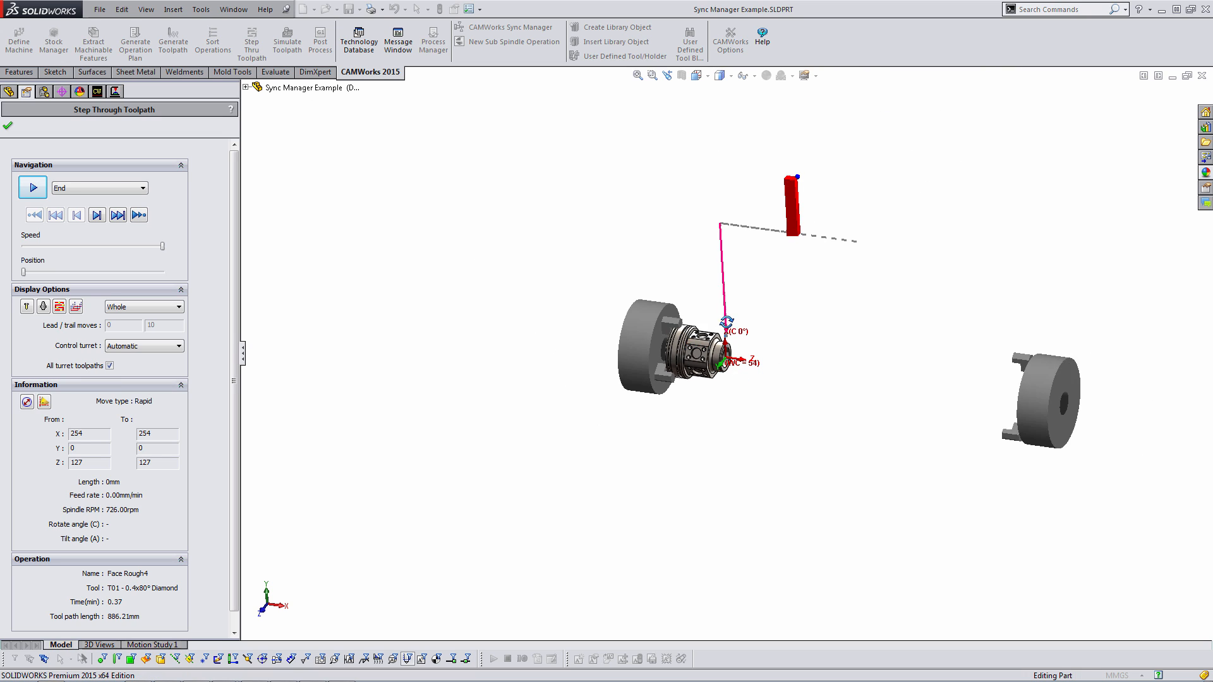
pyautogui.scroll(-2, 740, 291)
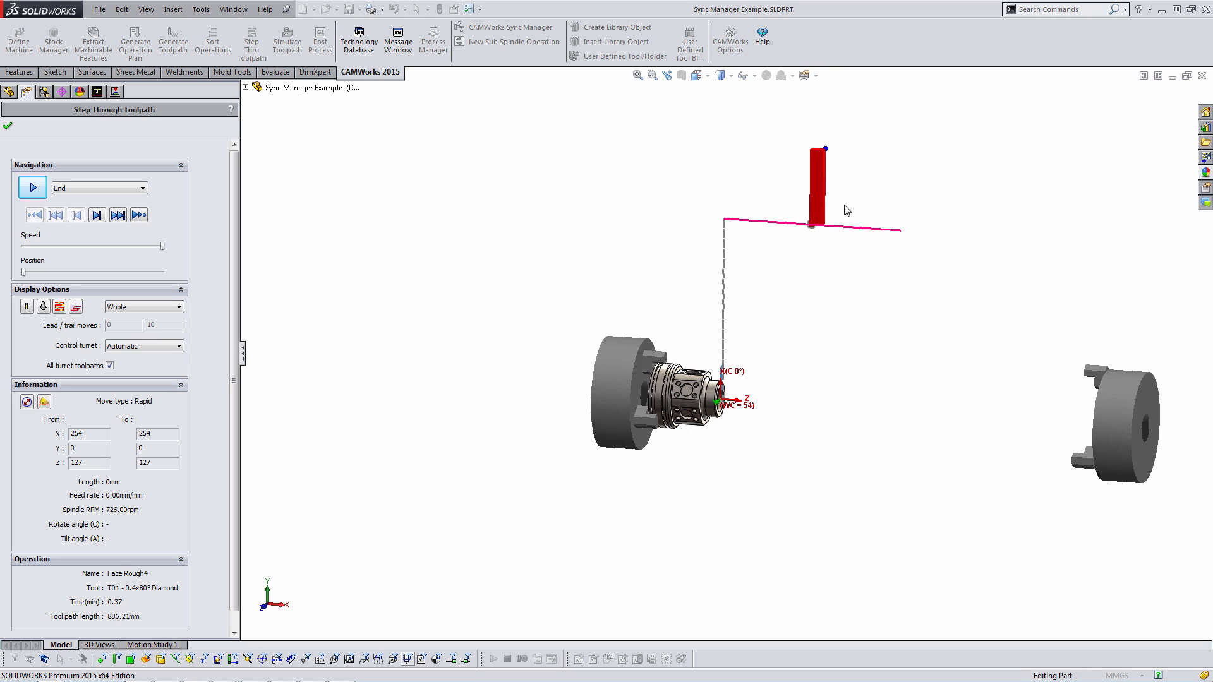
pyautogui.click(79, 188)
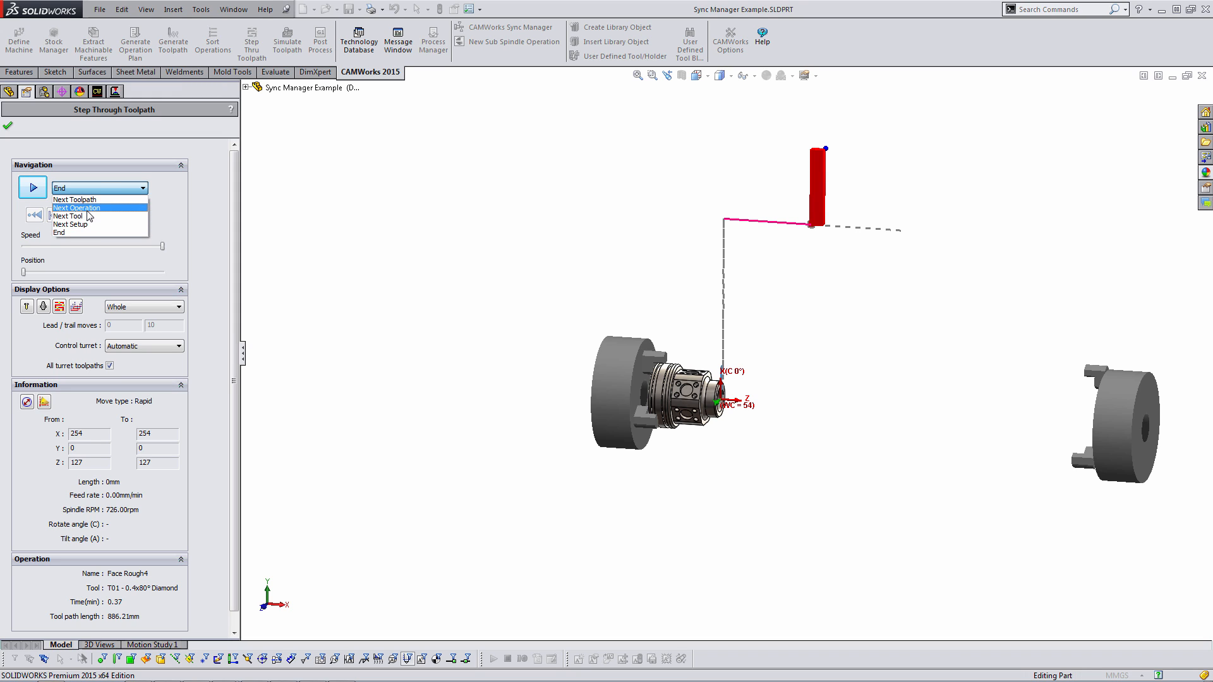
pyautogui.click(76, 208)
pyautogui.click(74, 247)
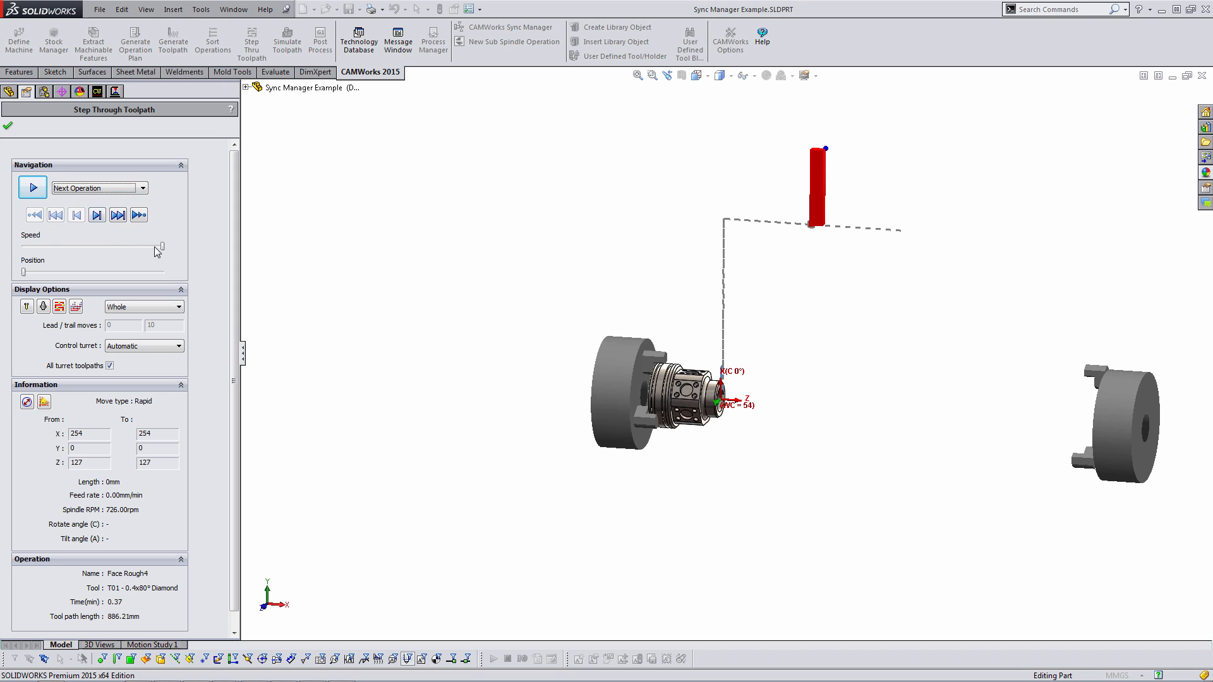
# Step through the rear turret's main spindle operations from Turn Rough4 up to the Contour Mill15 pair
pyautogui.click(33, 188)
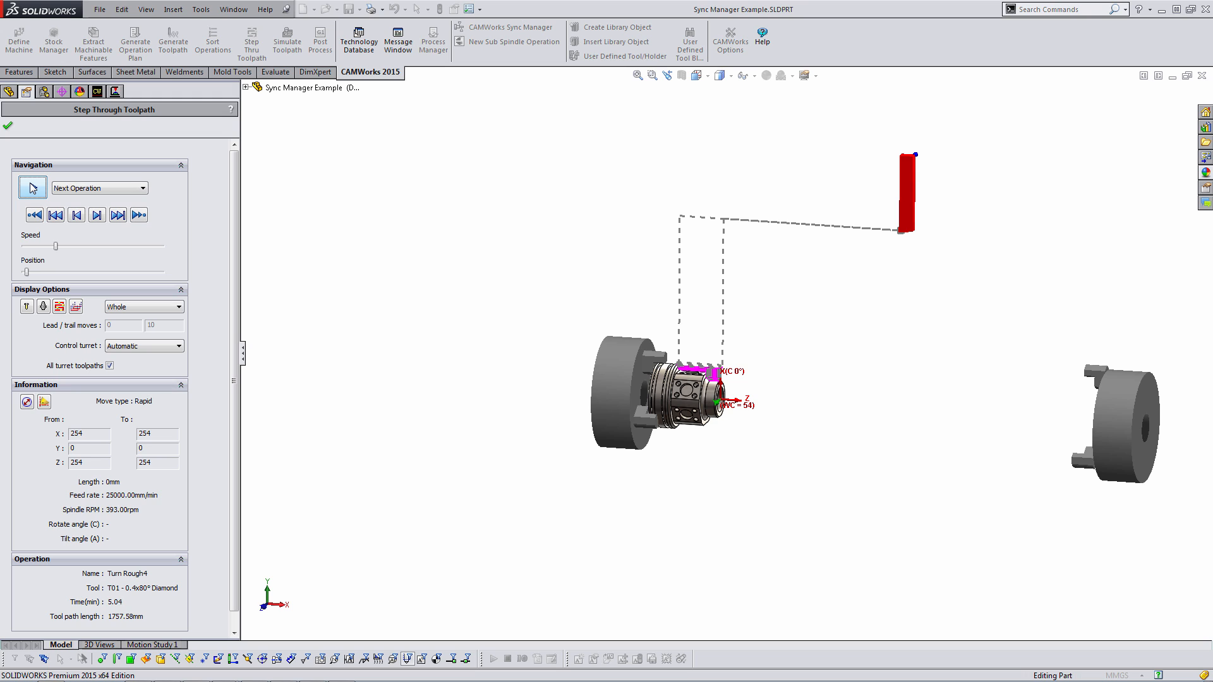
pyautogui.click(33, 188)
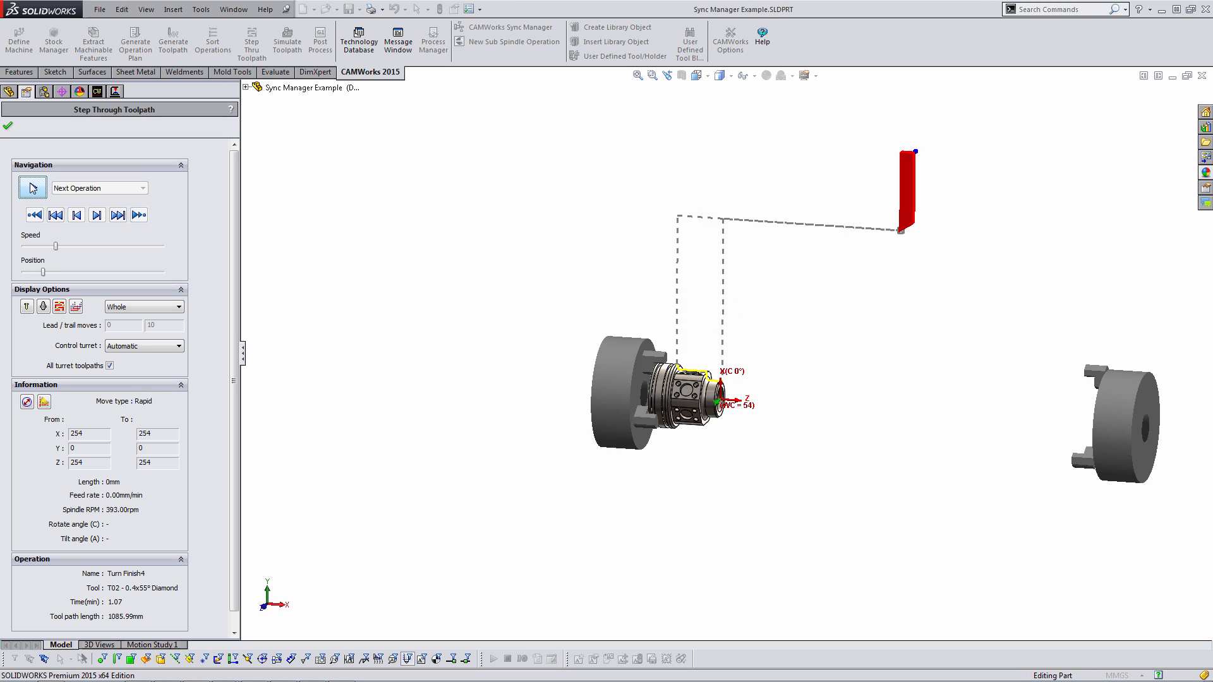
pyautogui.click(33, 189)
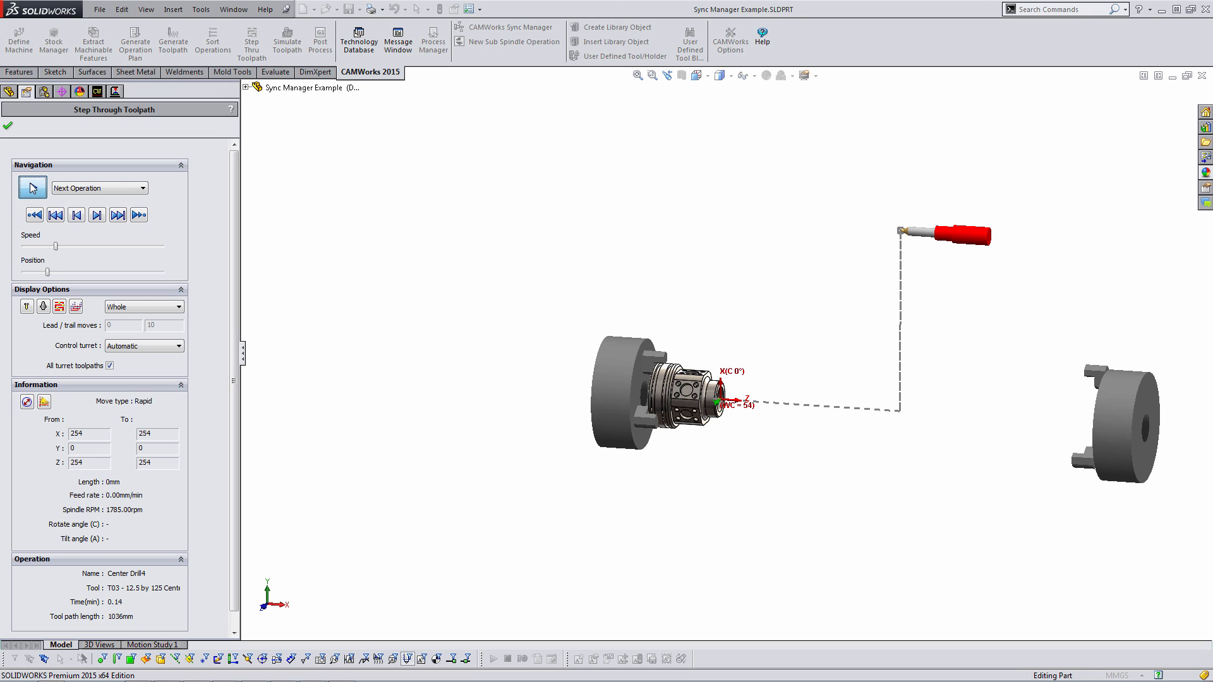
pyautogui.click(33, 188)
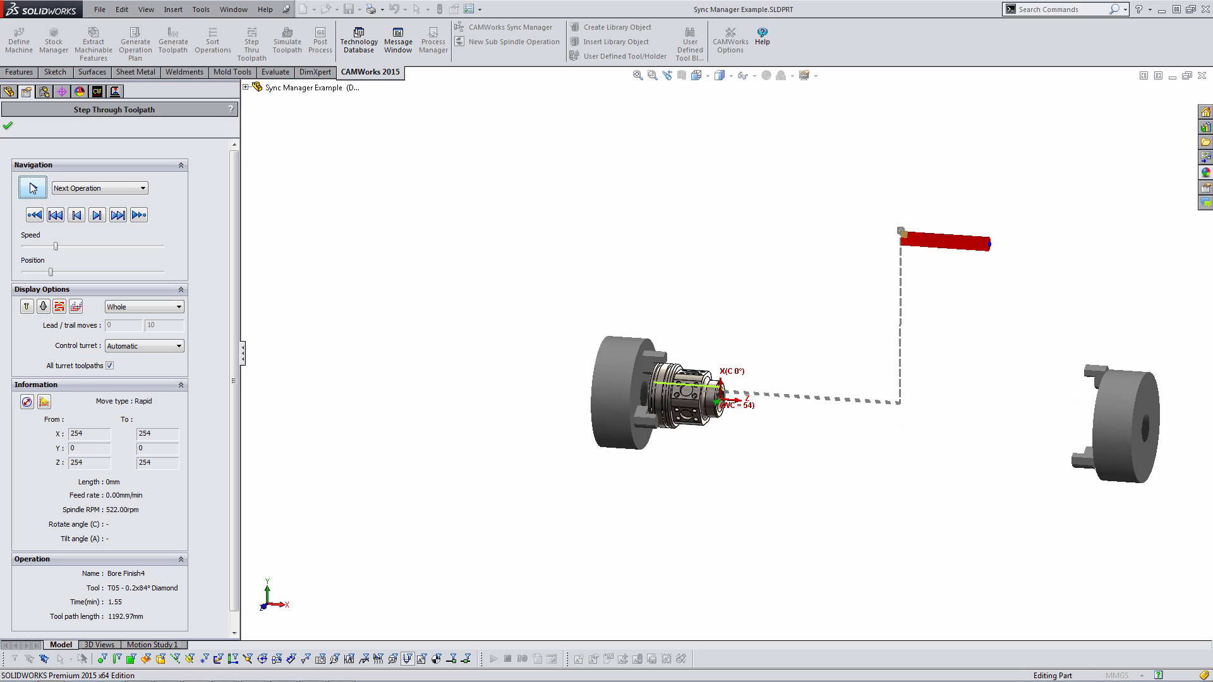
pyautogui.click(33, 188)
pyautogui.click(33, 188)
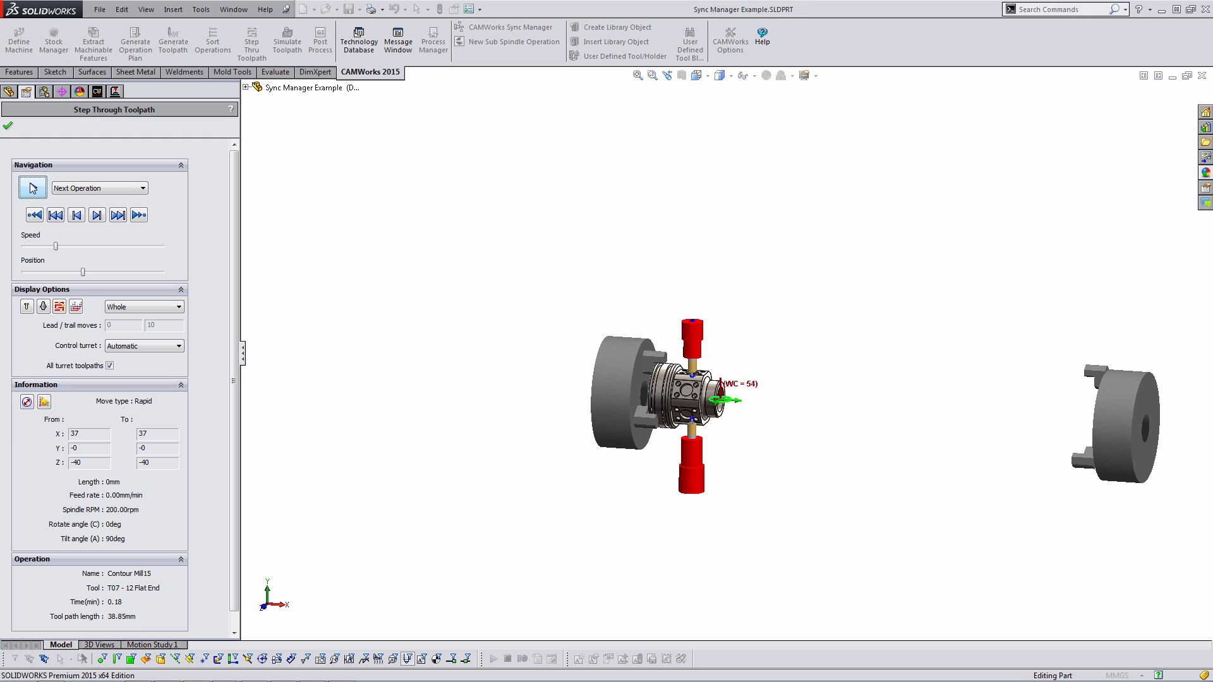
# Step through the paired contour mill, countersink and drill operations on both turrets, up to sub spindle operation Groove Rough7
pyautogui.moveTo(731, 414)
pyautogui.mouseDown(button='middle')
pyautogui.moveTo(737, 370)
pyautogui.moveTo(683, 387)
pyautogui.moveTo(734, 392)
pyautogui.mouseUp(button='middle')
pyautogui.scroll(-4, 735, 393)
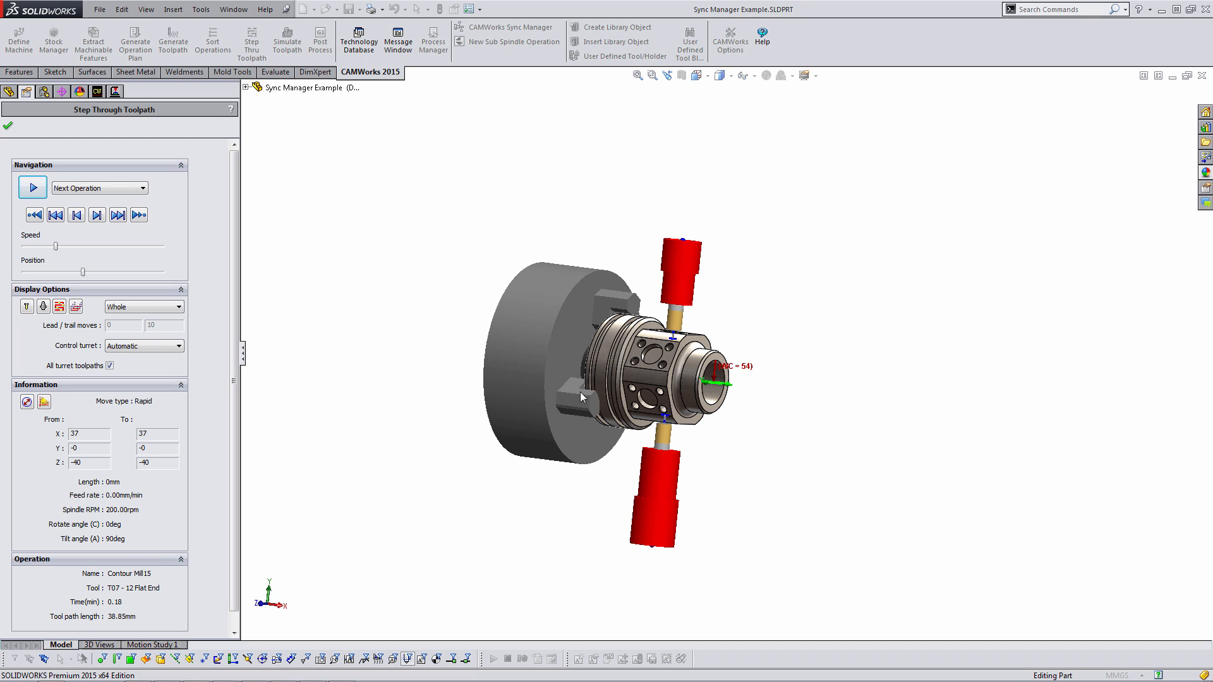
pyautogui.click(42, 190)
pyautogui.click(33, 187)
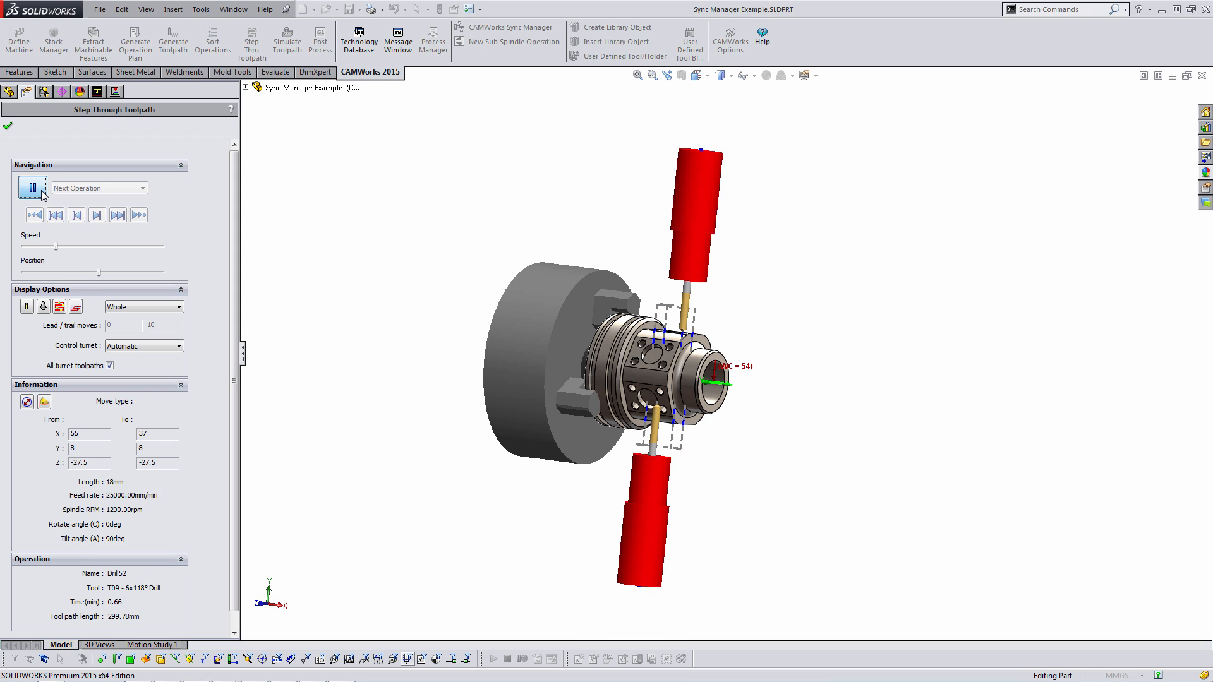
pyautogui.click(42, 191)
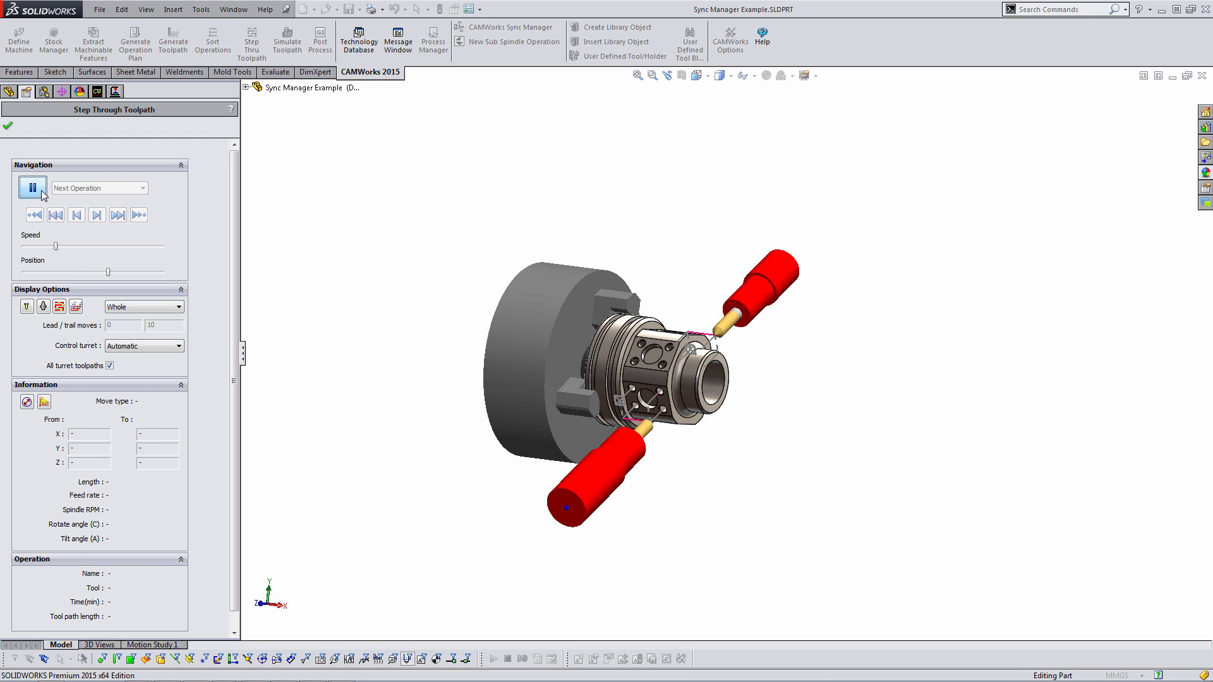
pyautogui.click(42, 190)
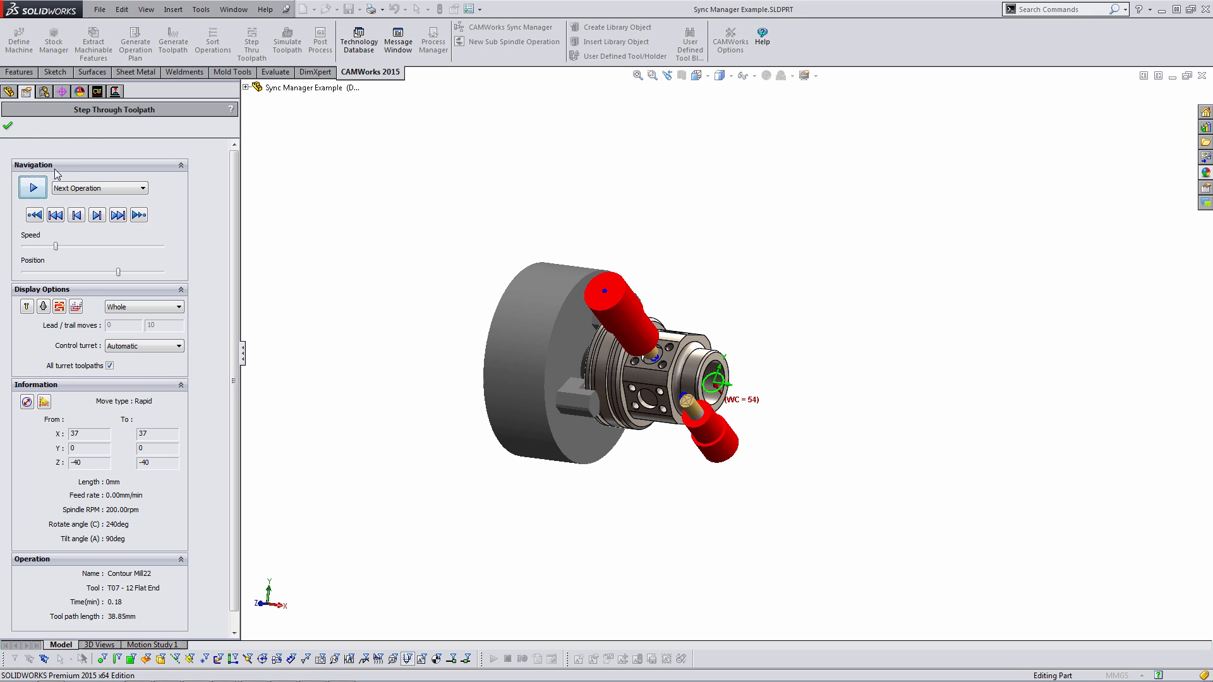
pyautogui.click(45, 186)
pyautogui.click(45, 186)
pyautogui.click(45, 186)
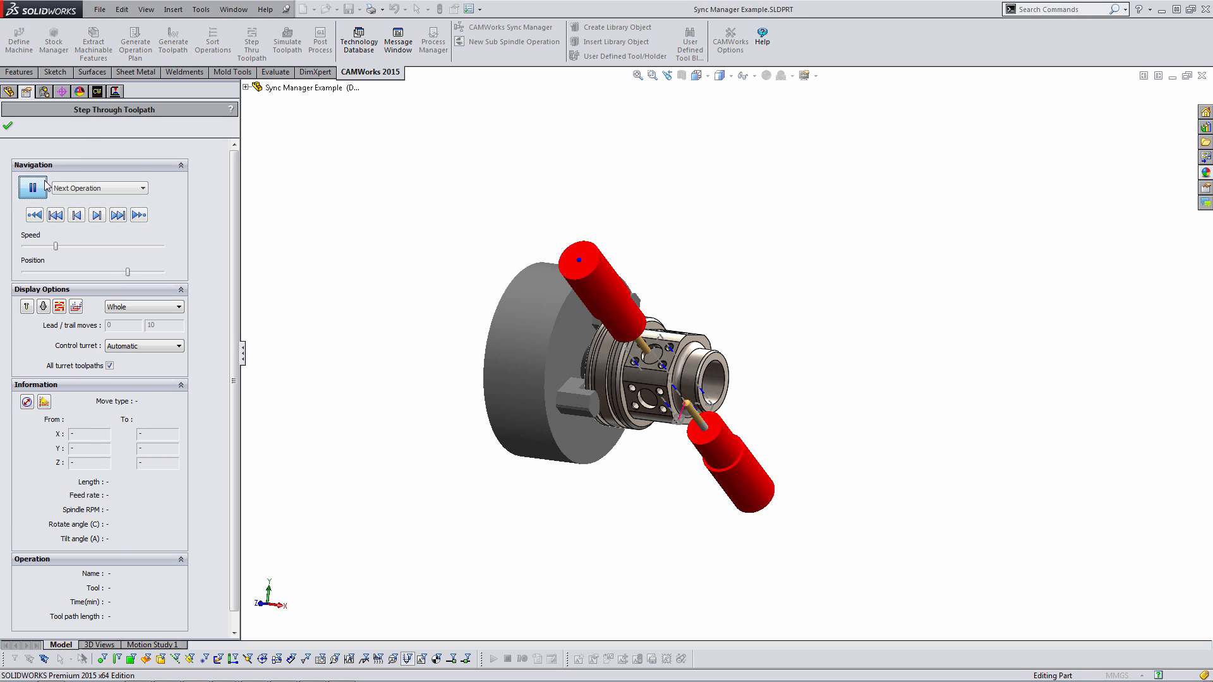
pyautogui.click(45, 186)
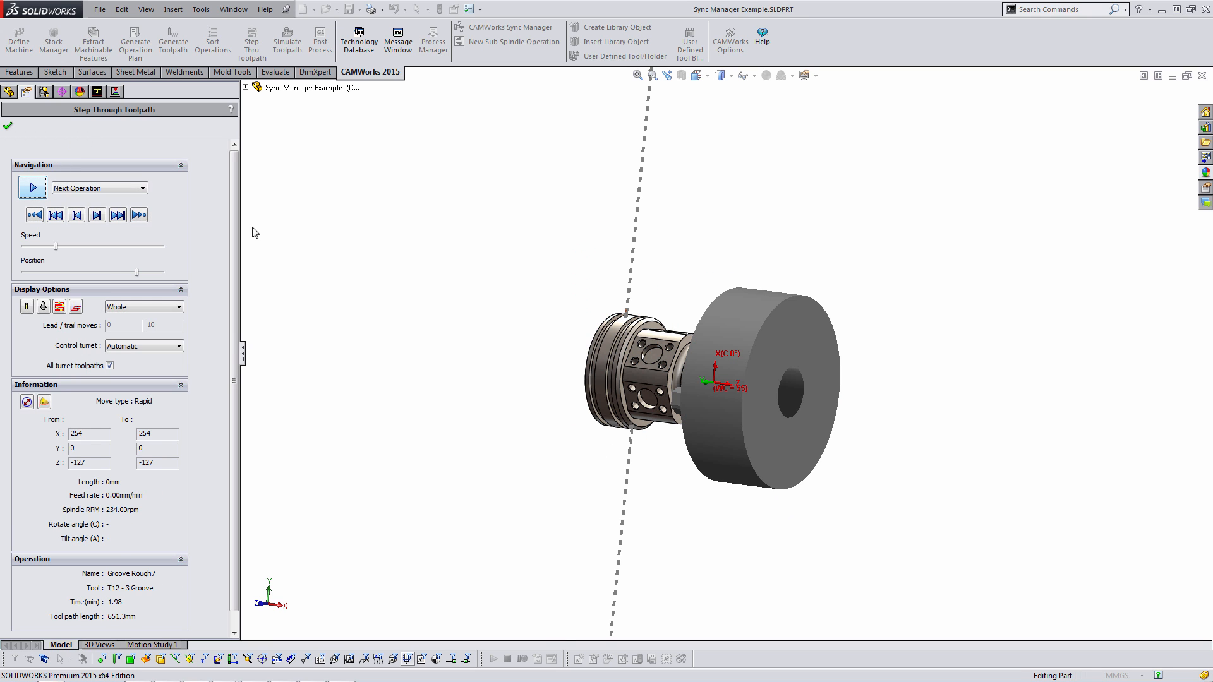
# Examine both turrets' groove roughing toolpaths on the sub spindle and advance to Groove Finish9
pyautogui.moveTo(585, 369); pyautogui.dragTo(592, 365, button='middle')
pyautogui.scroll(-3, 712, 393)
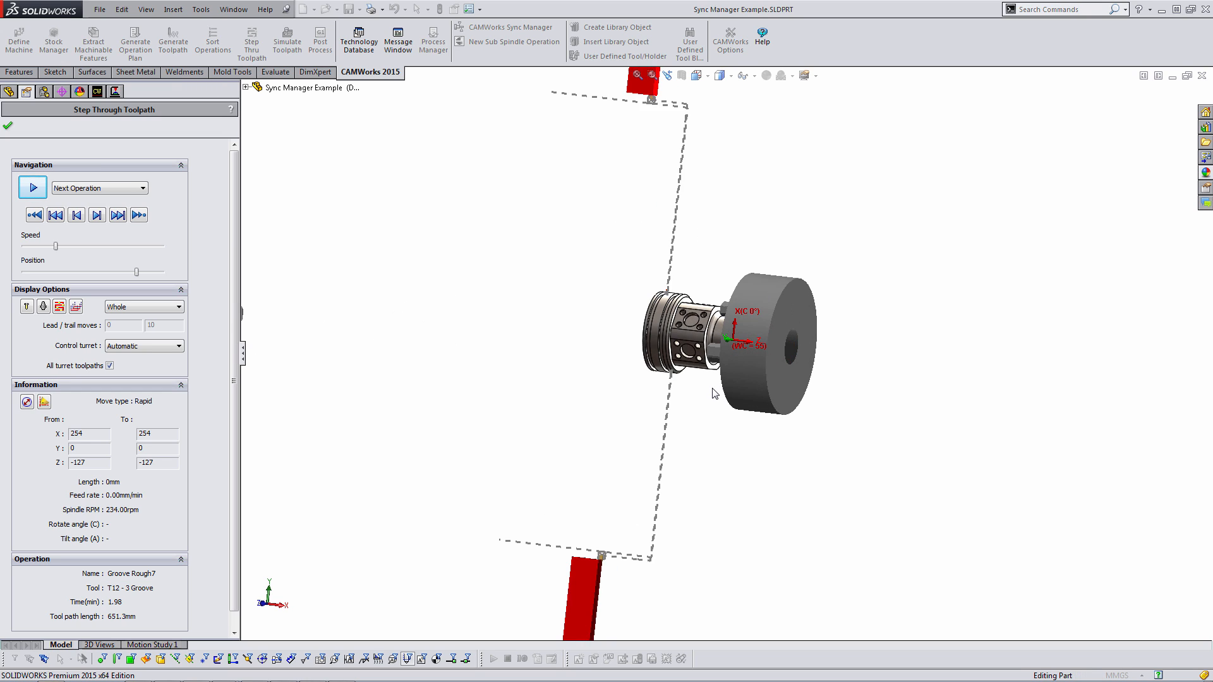
pyautogui.scroll(2, 709, 373)
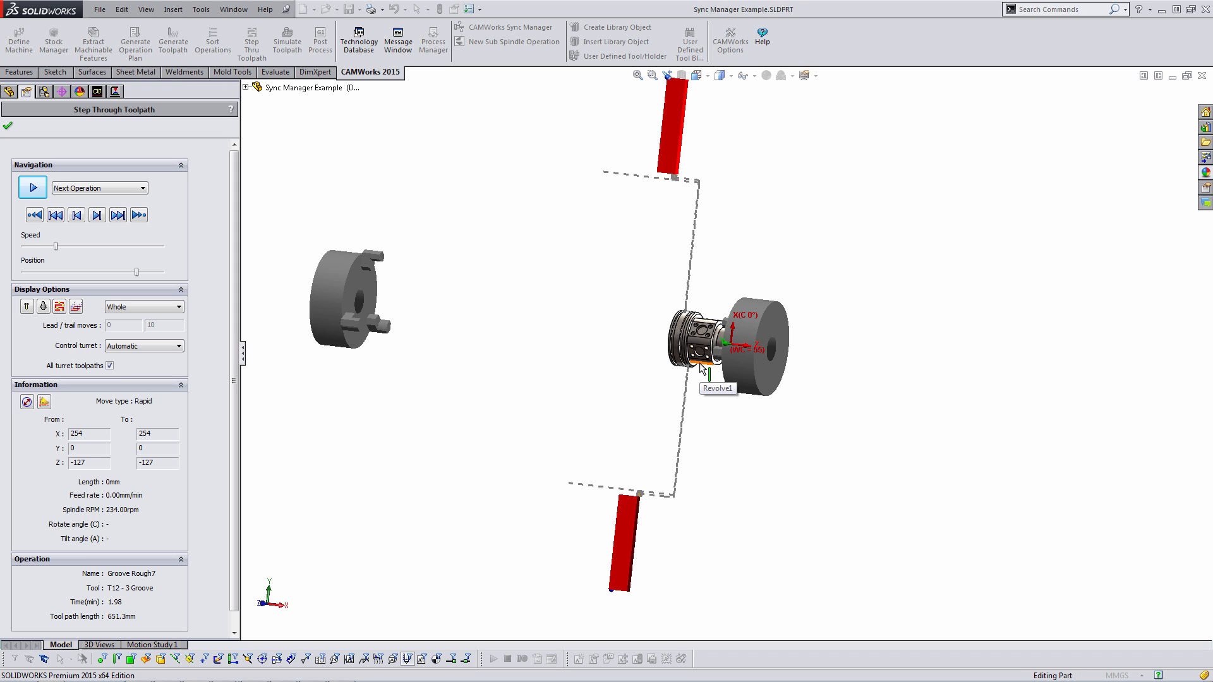
pyautogui.scroll(-3, 698, 367)
pyautogui.scroll(2, 663, 354)
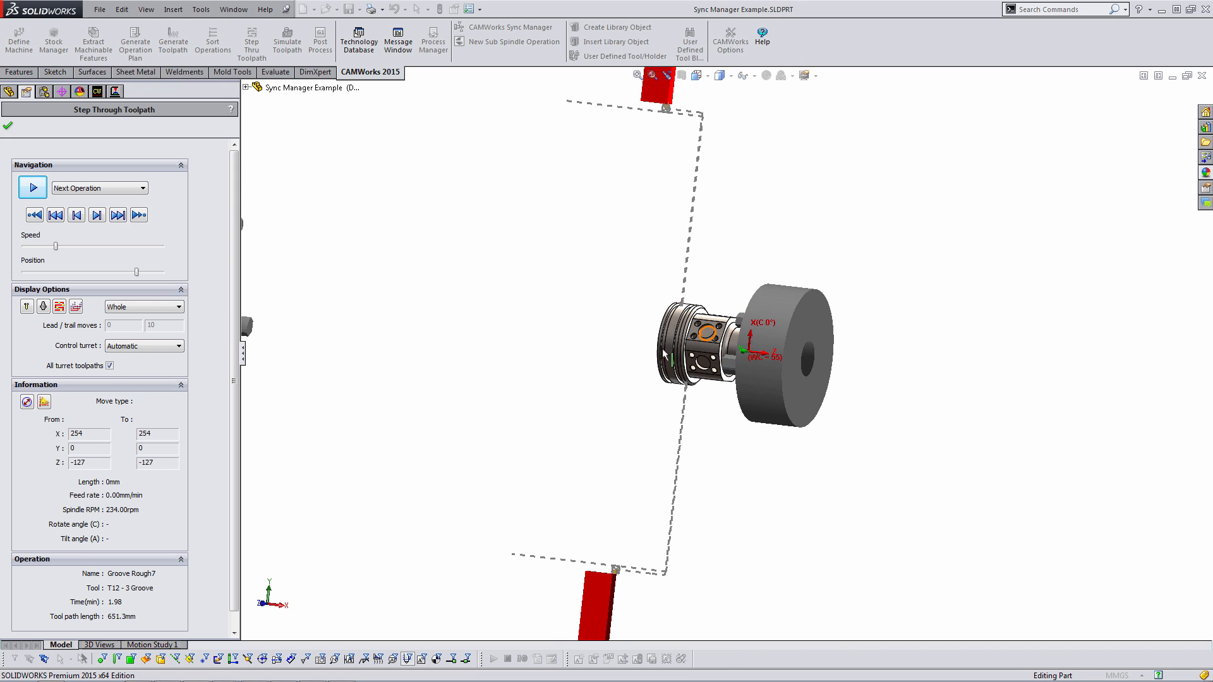
pyautogui.click(32, 187)
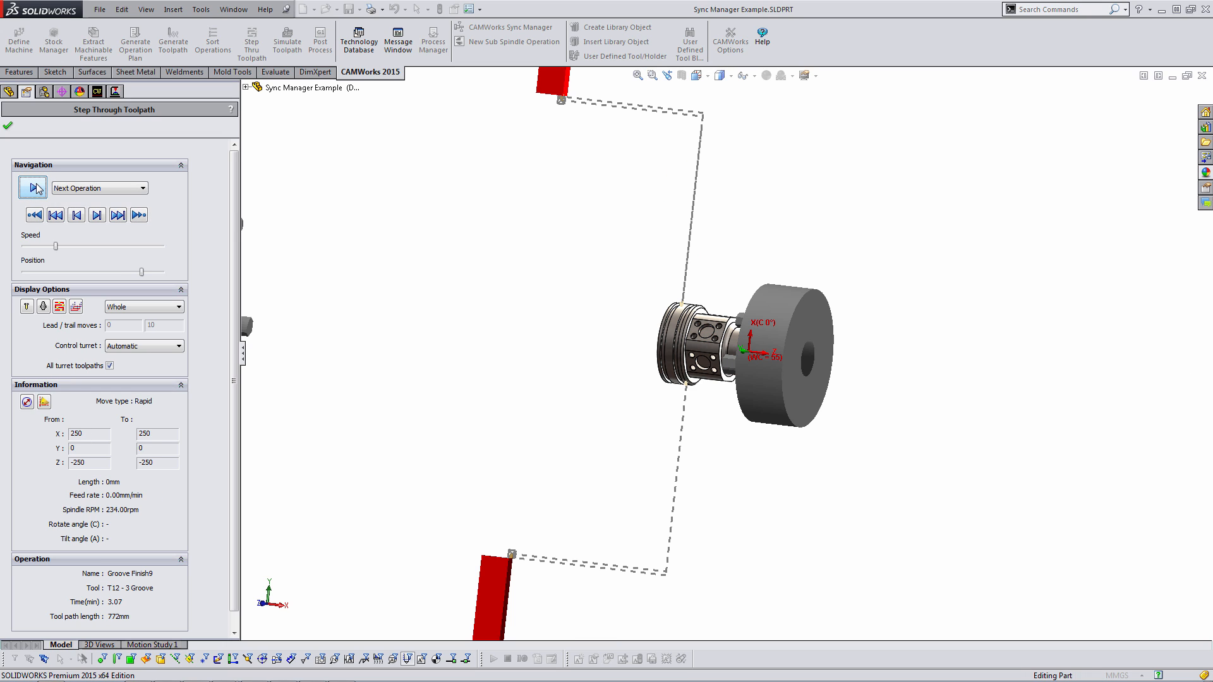
# Step through the remaining sub spindle operations from Face Rough5 to Bore Rough5 and end the toolpath stepping
pyautogui.click(33, 187)
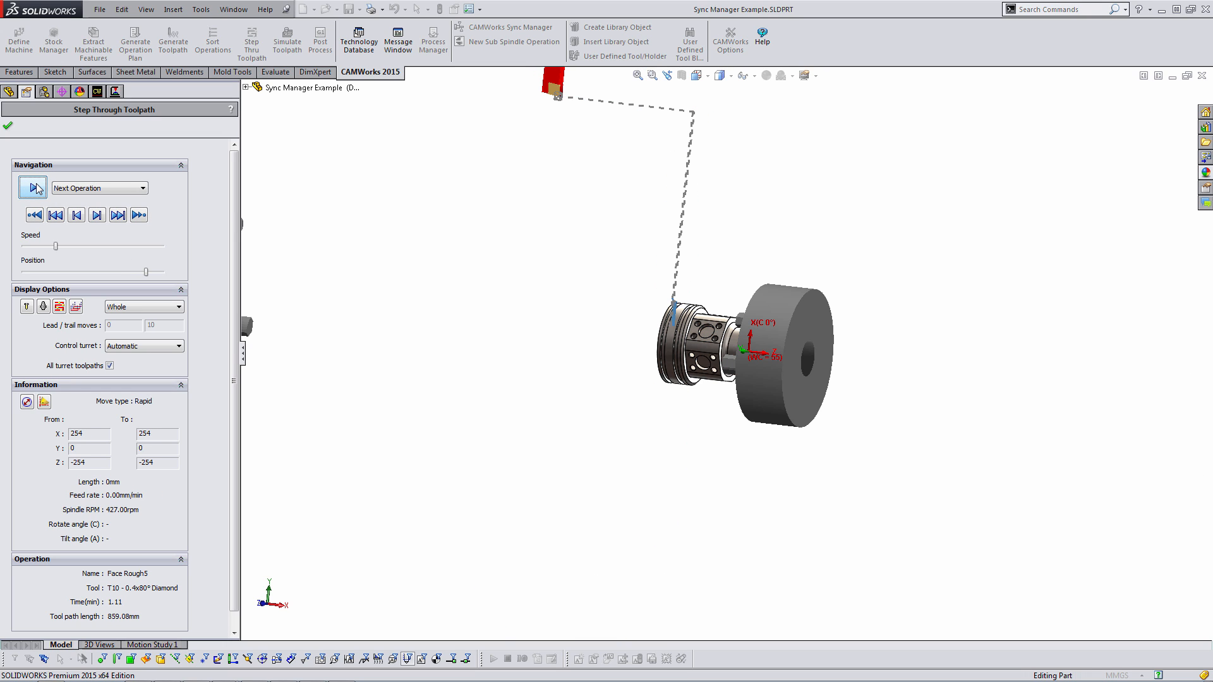
pyautogui.click(33, 188)
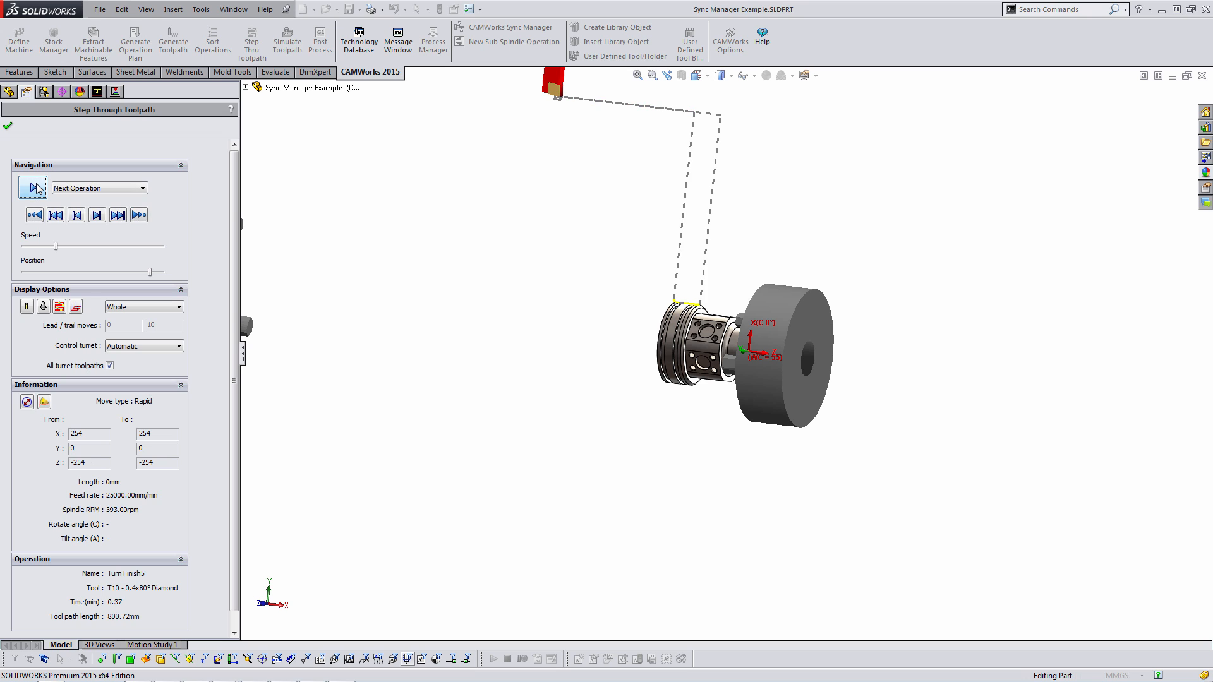
pyautogui.click(33, 188)
pyautogui.click(32, 187)
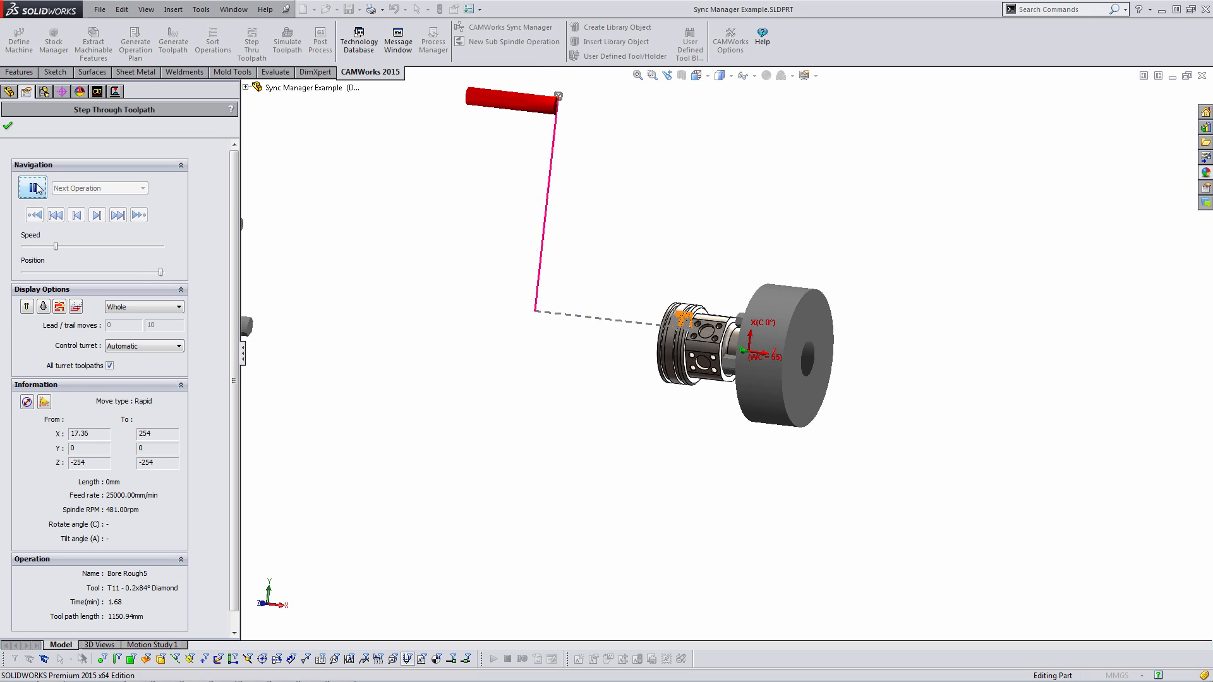
pyautogui.click(9, 127)
# Review the user-defined sync list and the properties of wait code 101 in the Sync Manager, accepting both
pyautogui.click(509, 28)
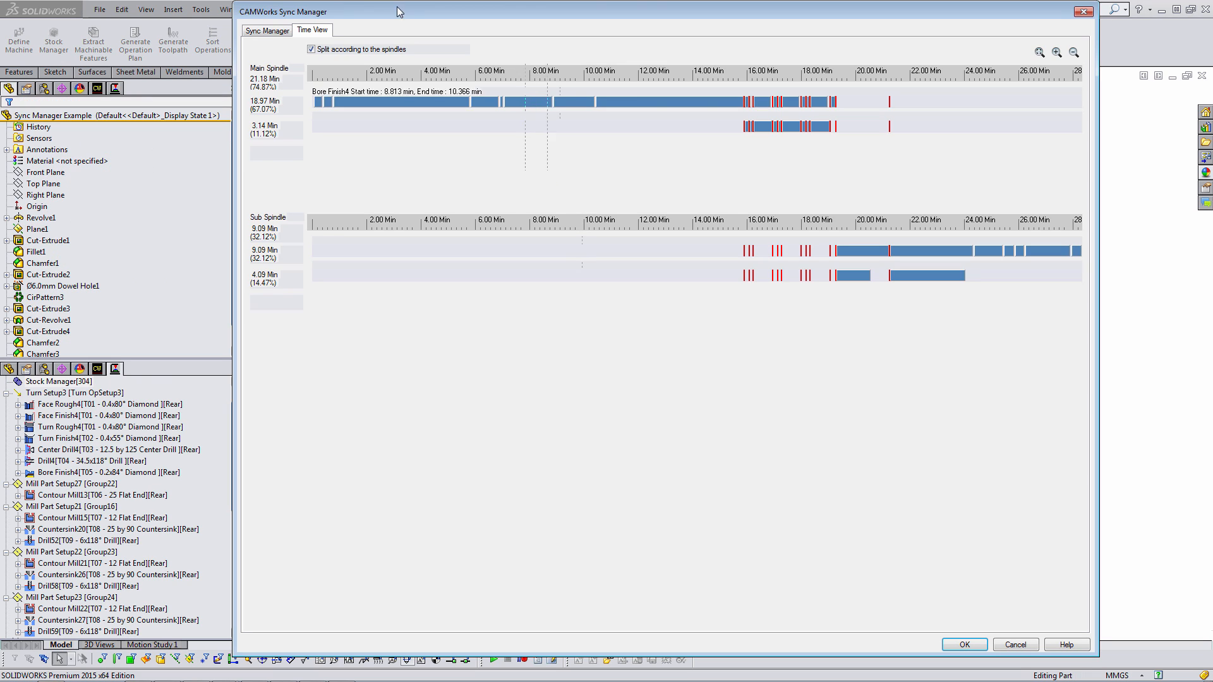
pyautogui.click(281, 30)
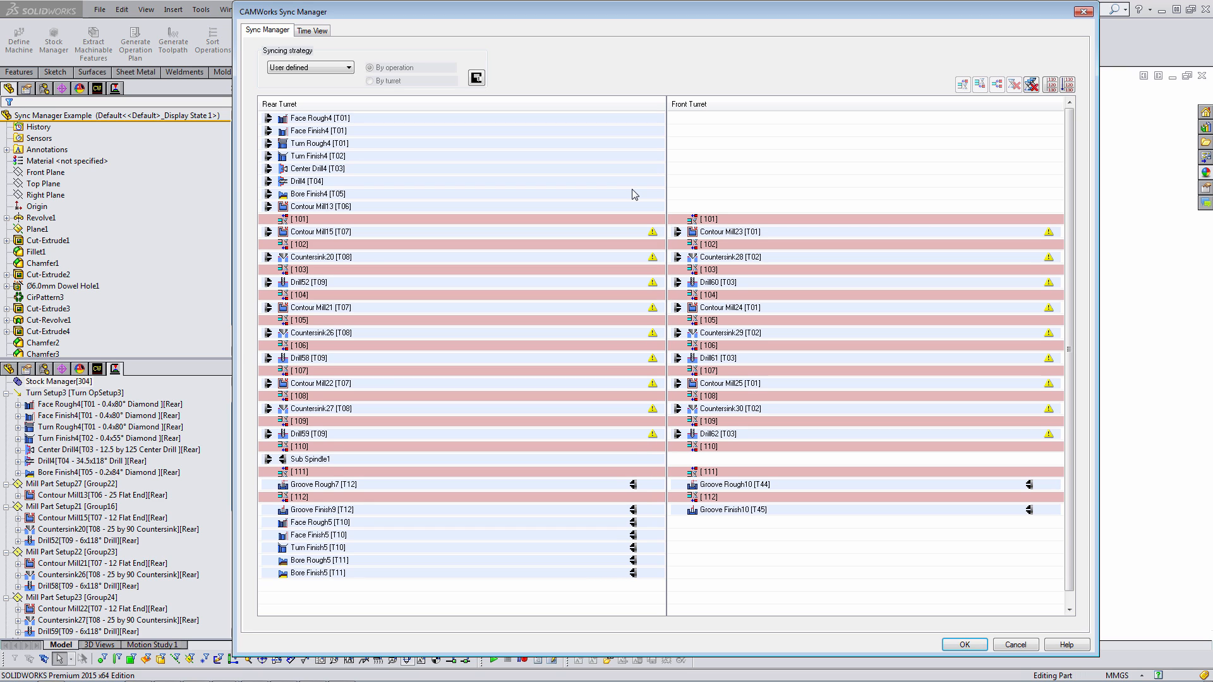
pyautogui.doubleClick(708, 218)
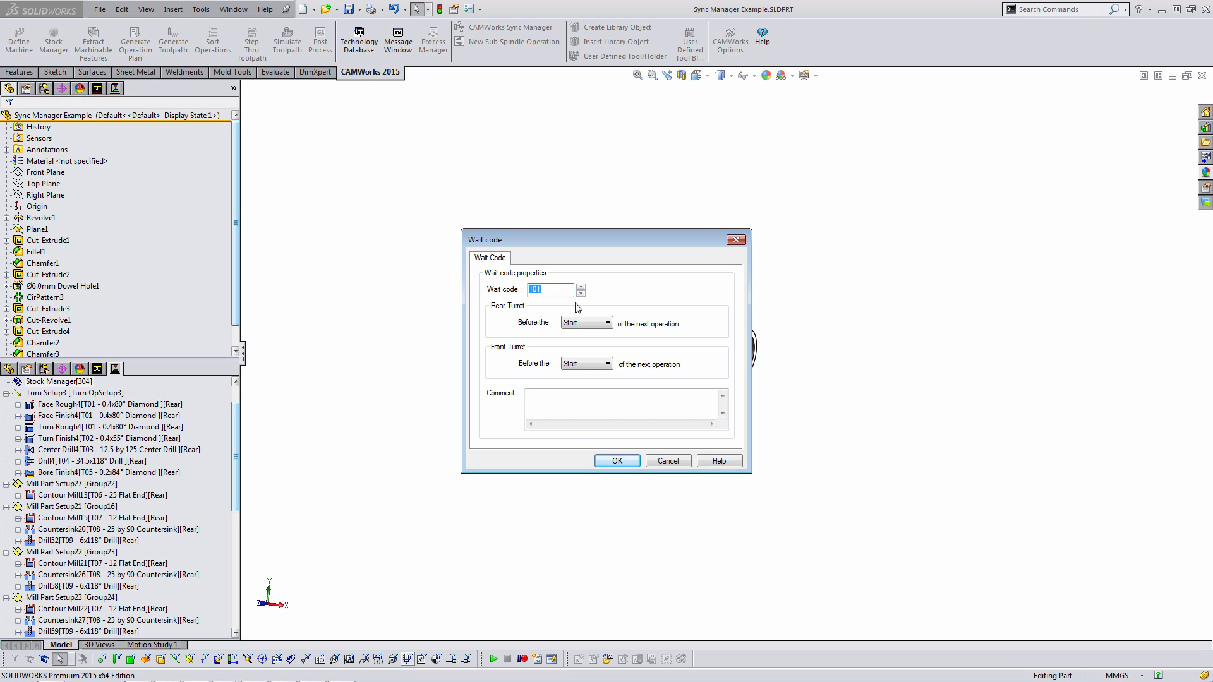
pyautogui.click(617, 461)
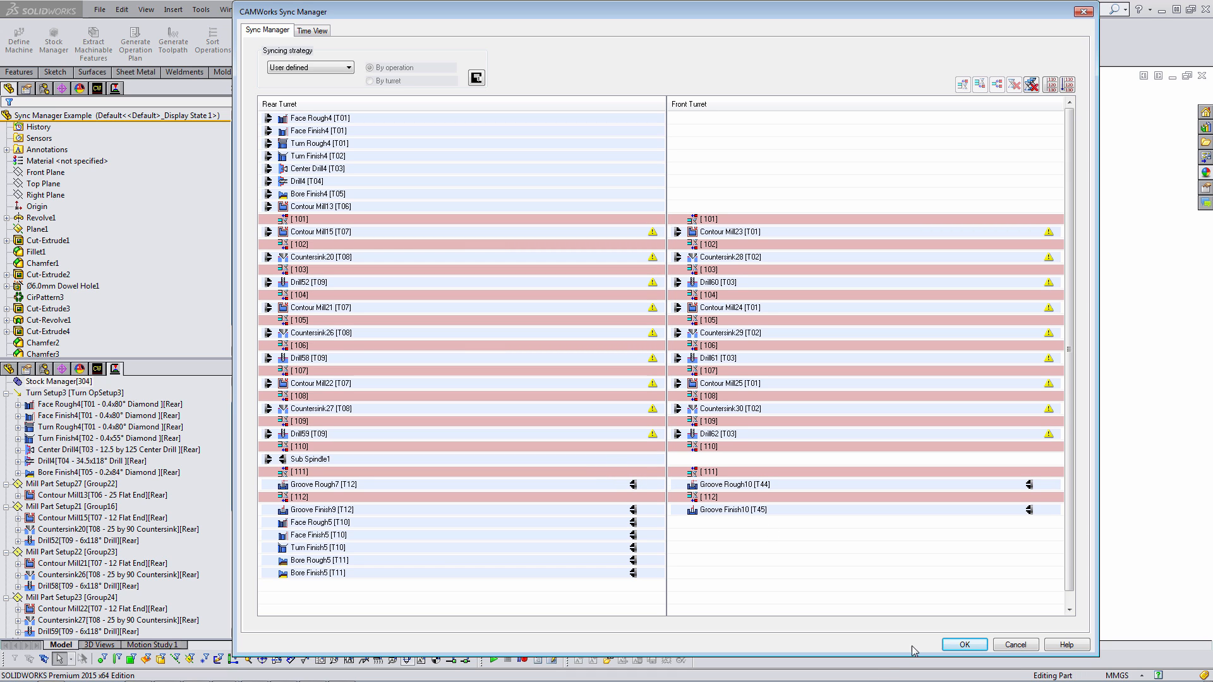
pyautogui.click(976, 647)
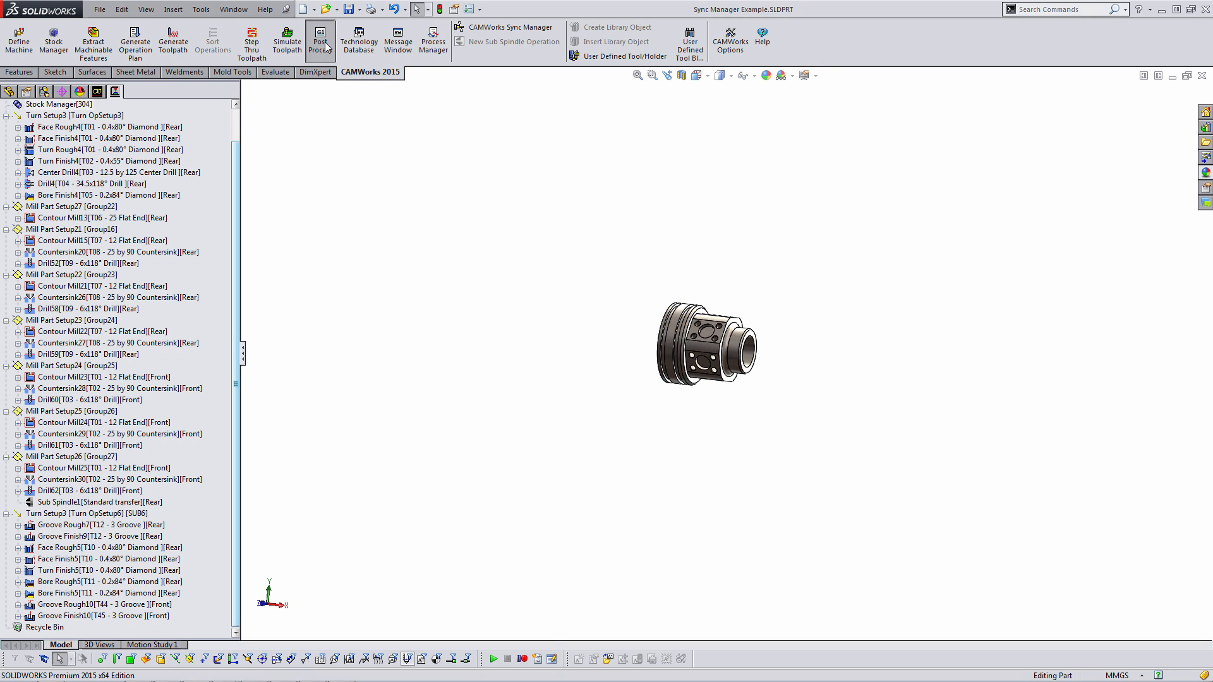
# Post-process the synchronised operations to Sync Manager Example.txt in the Programs folder and accept the generated NC code
pyautogui.click(322, 43)
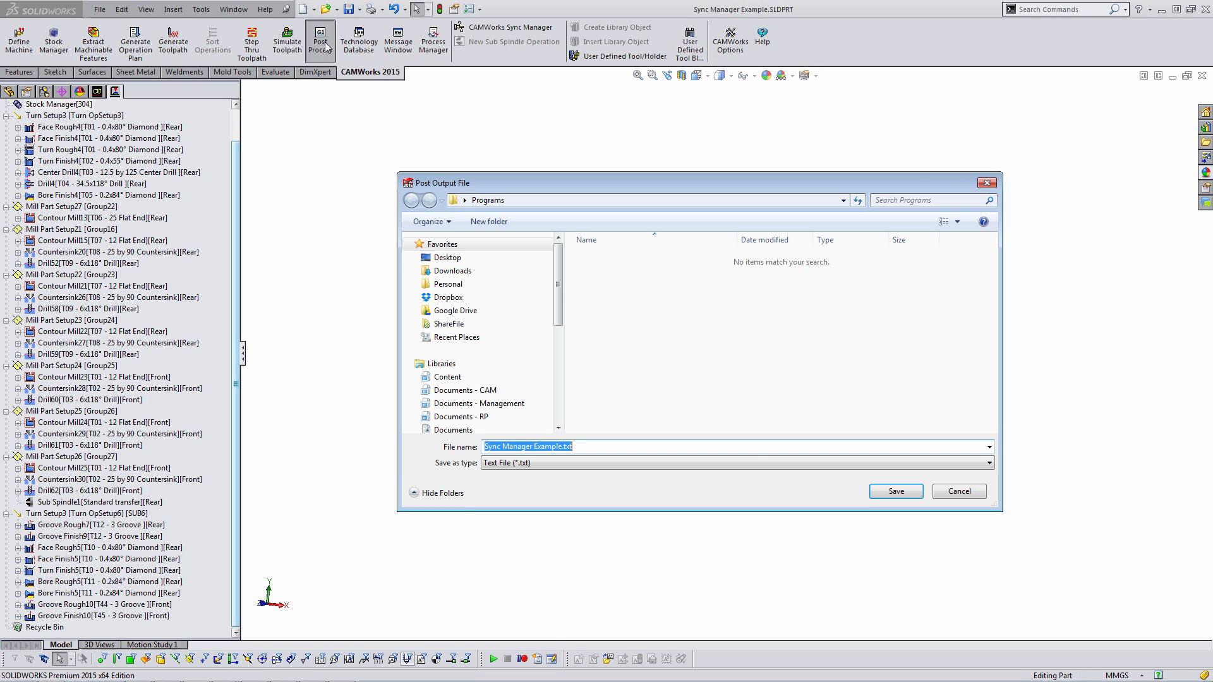
pyautogui.click(895, 492)
pyautogui.click(570, 226)
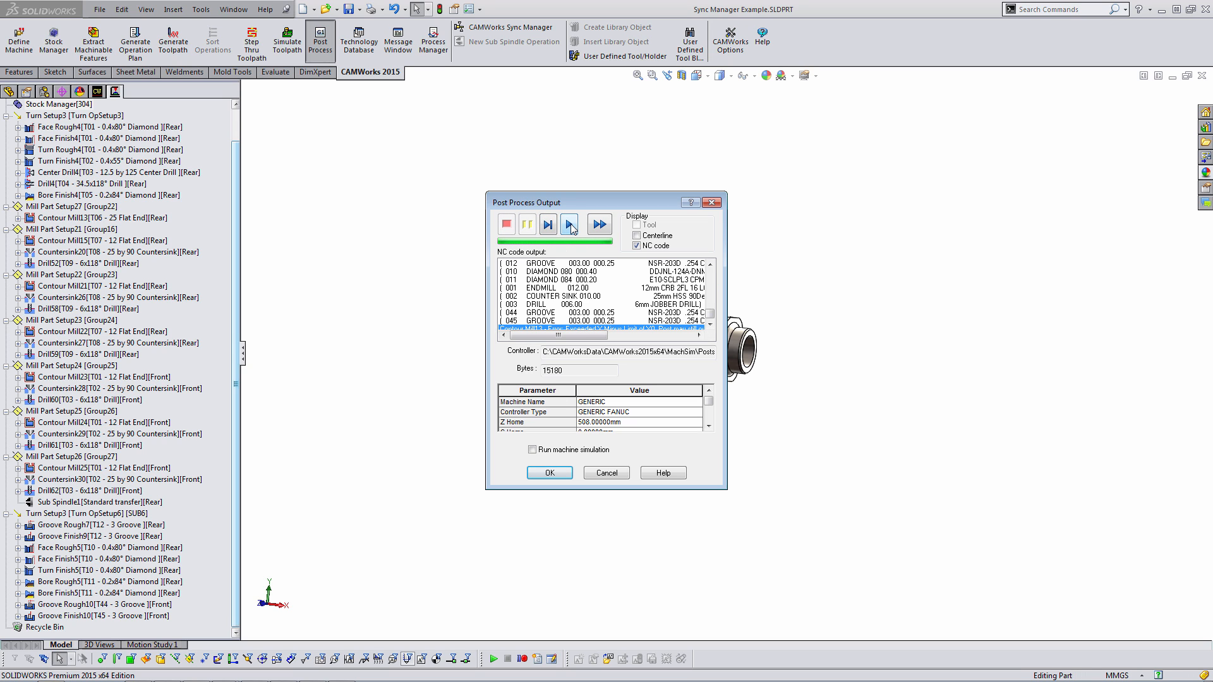
pyautogui.click(550, 474)
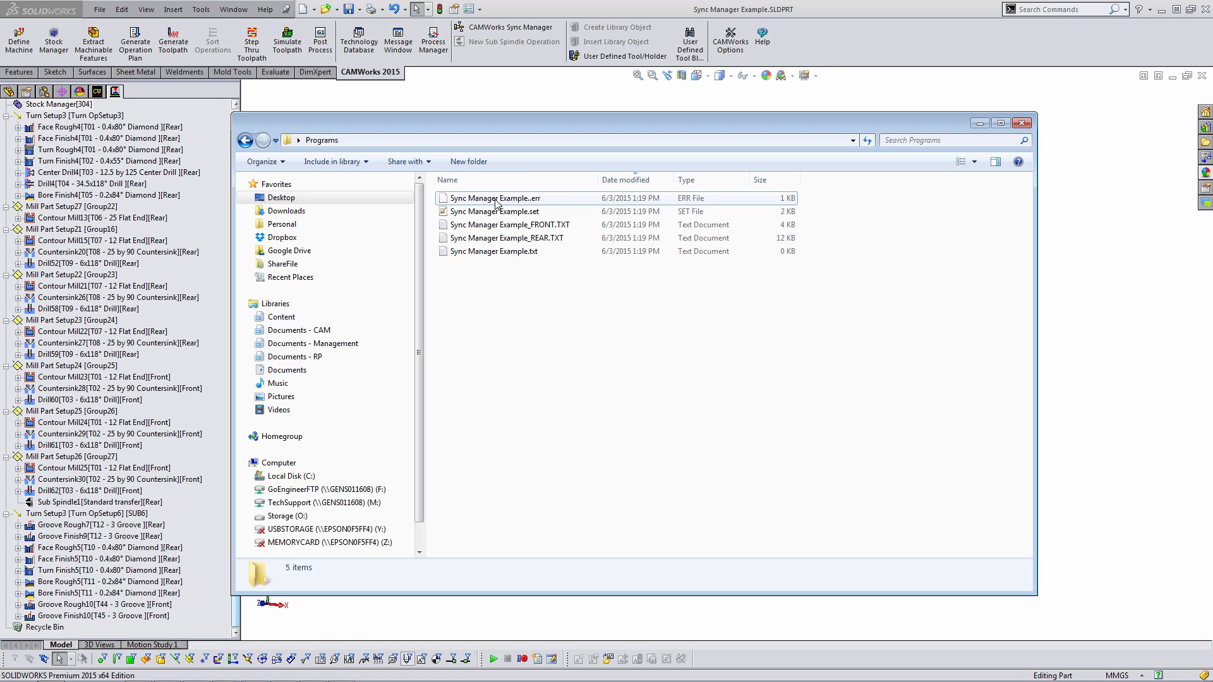
# Open Sync Manager Example_FRONT.TXT and Sync Manager Example_REAR.TXT from the Programs folder, compare their sync codes side by side, and close both
pyautogui.click(519, 226)
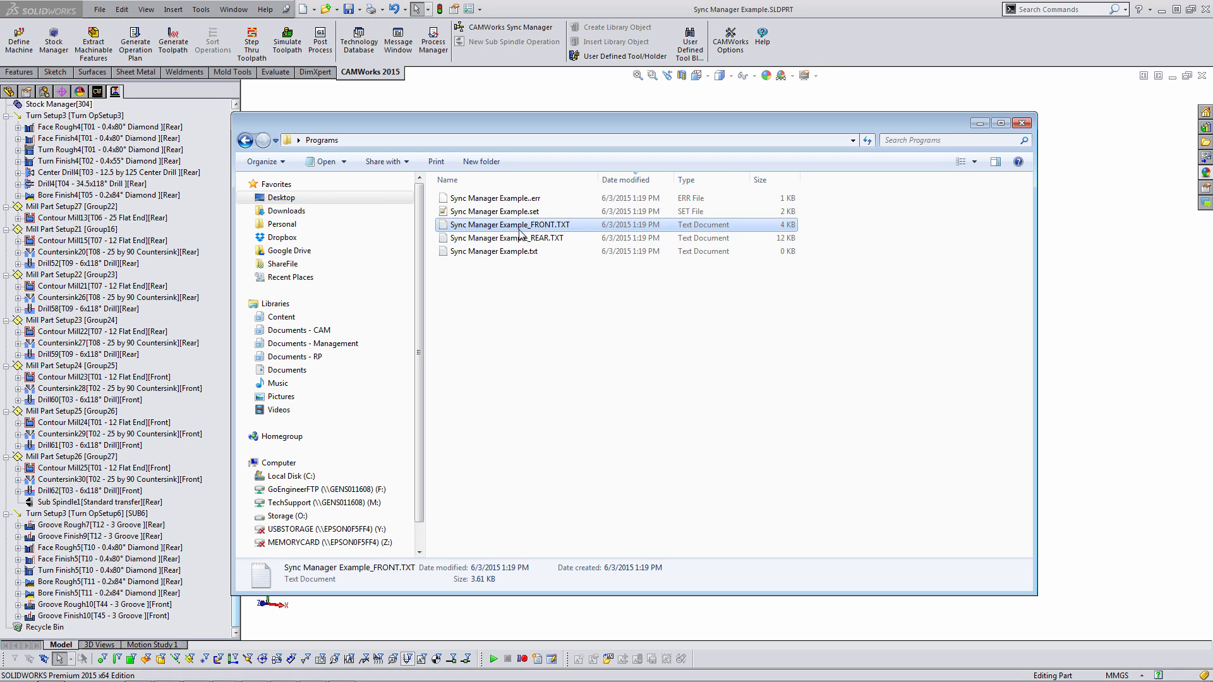
pyautogui.keyDown('shift'); pyautogui.click(521, 238); pyautogui.keyUp('shift')
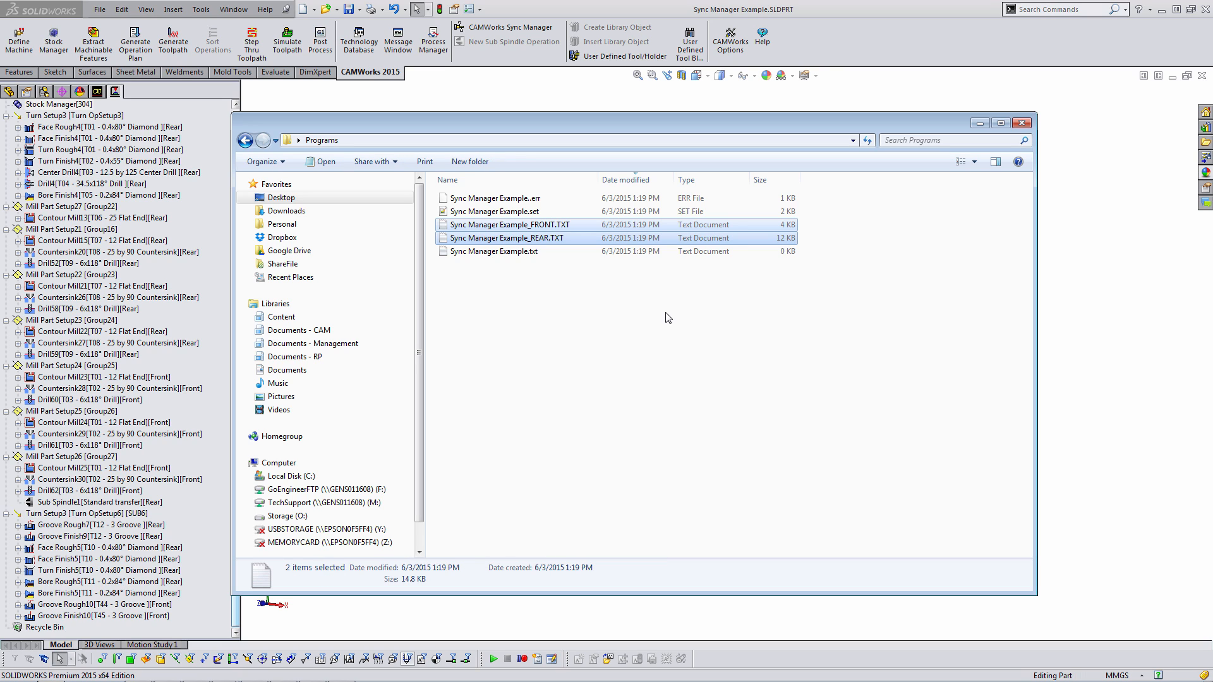
pyautogui.doubleClick(505, 238)
pyautogui.moveTo(85, 88); pyautogui.dragTo(297, 84)
pyautogui.click(213, 94)
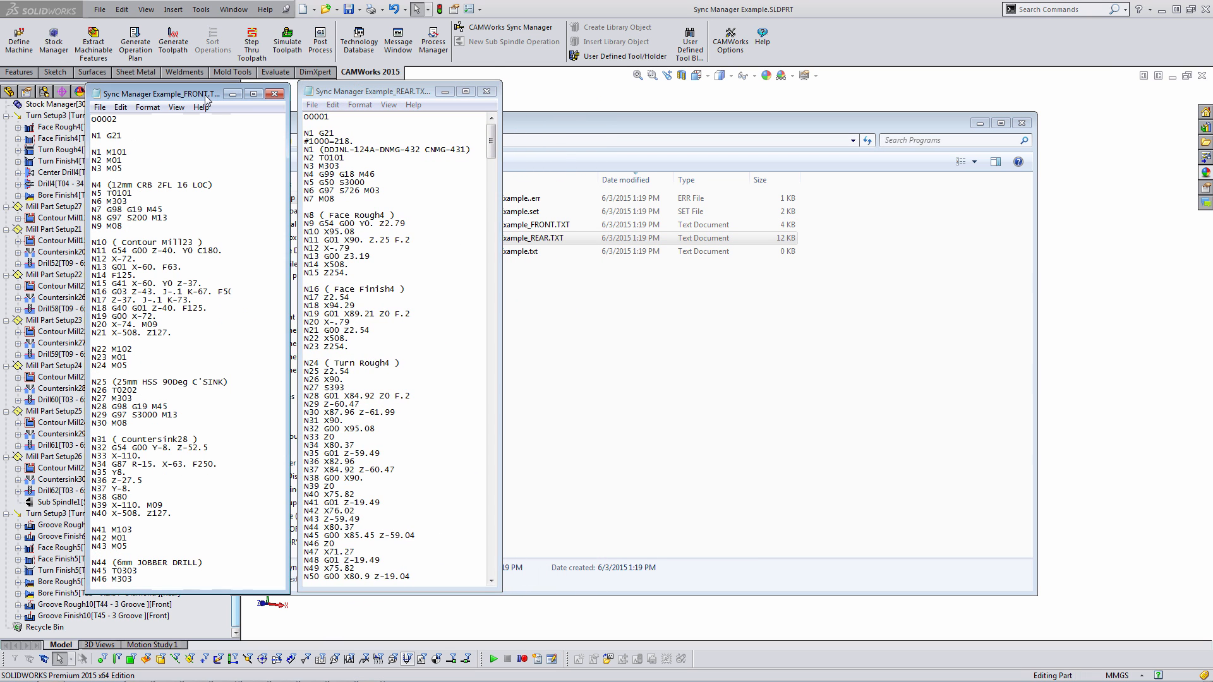
pyautogui.moveTo(210, 93); pyautogui.dragTo(216, 92)
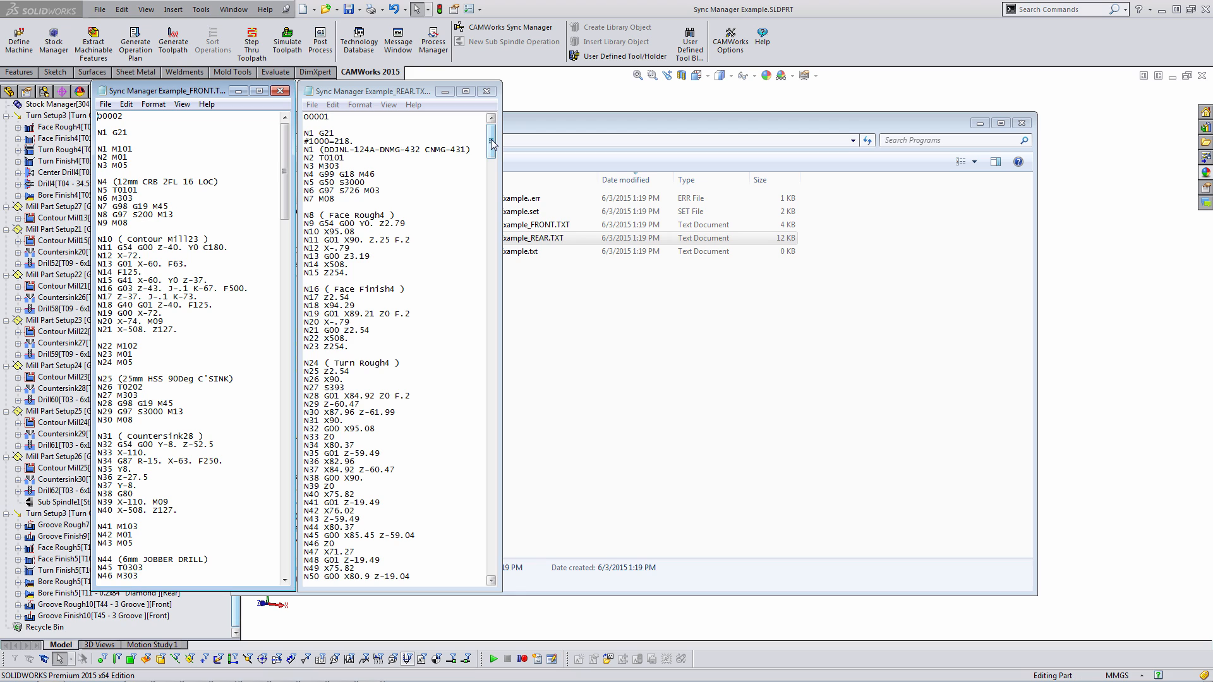
pyautogui.click(486, 91)
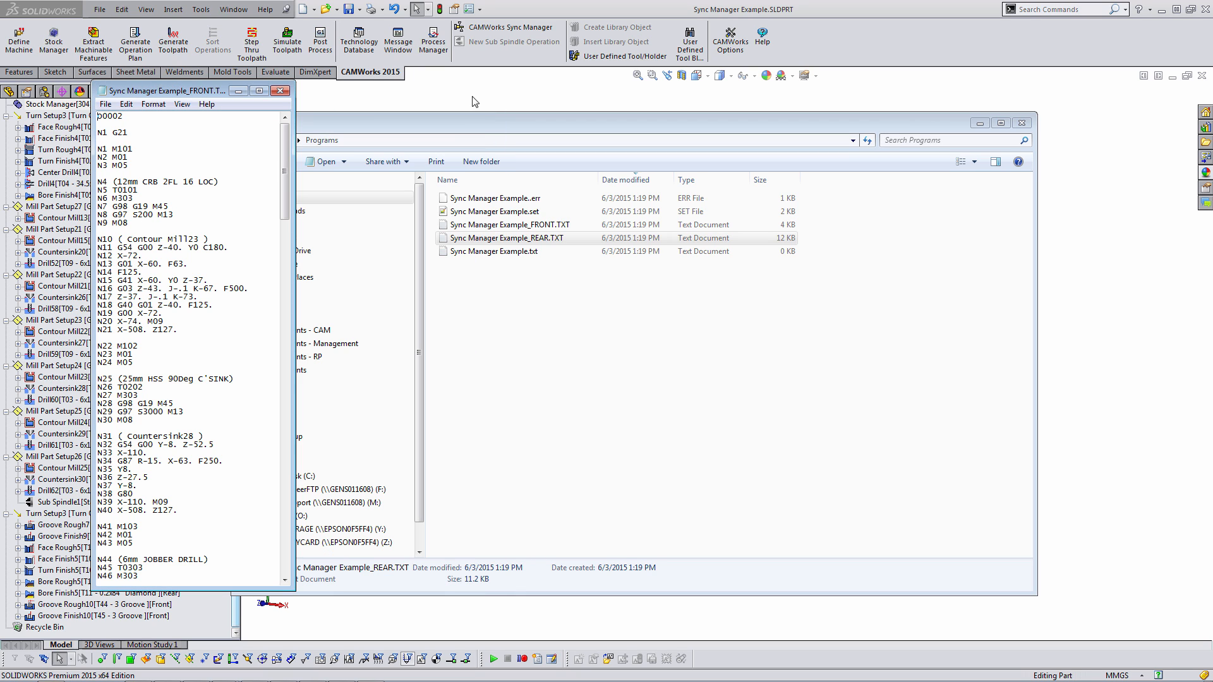
pyautogui.click(281, 91)
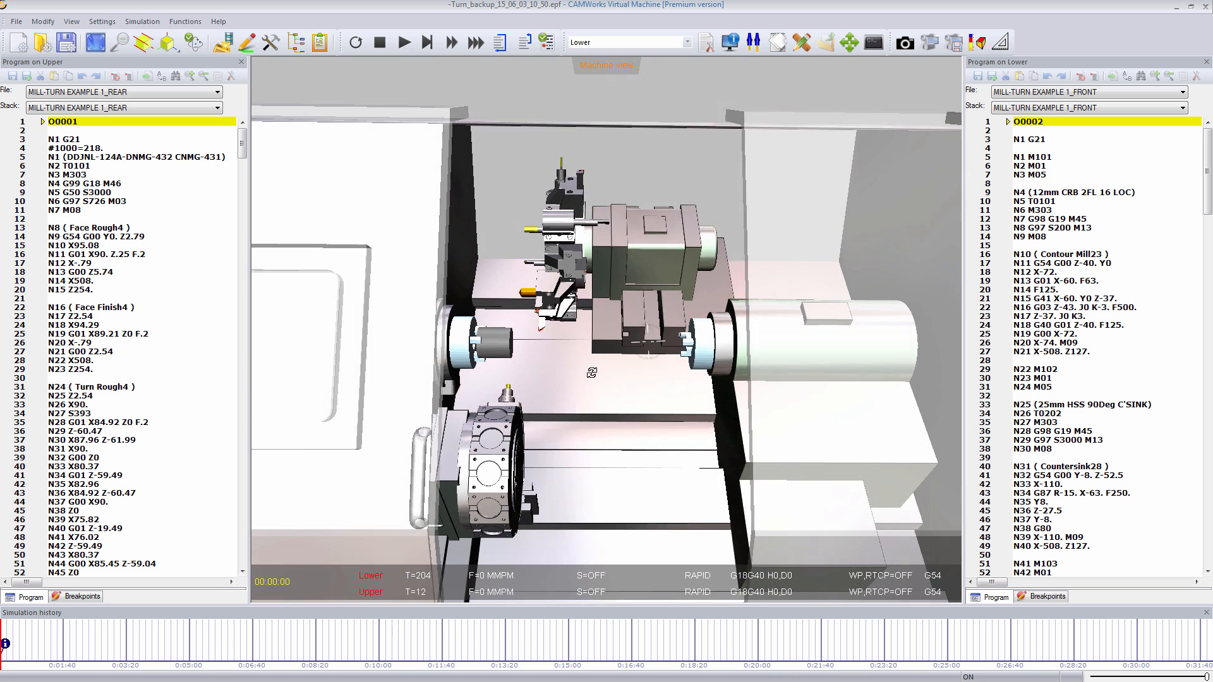
# In CAMWorks Virtual Machine, examine the rear program, the front program's sync code lines, and both turrets in the machine view
pyautogui.click(77, 148)
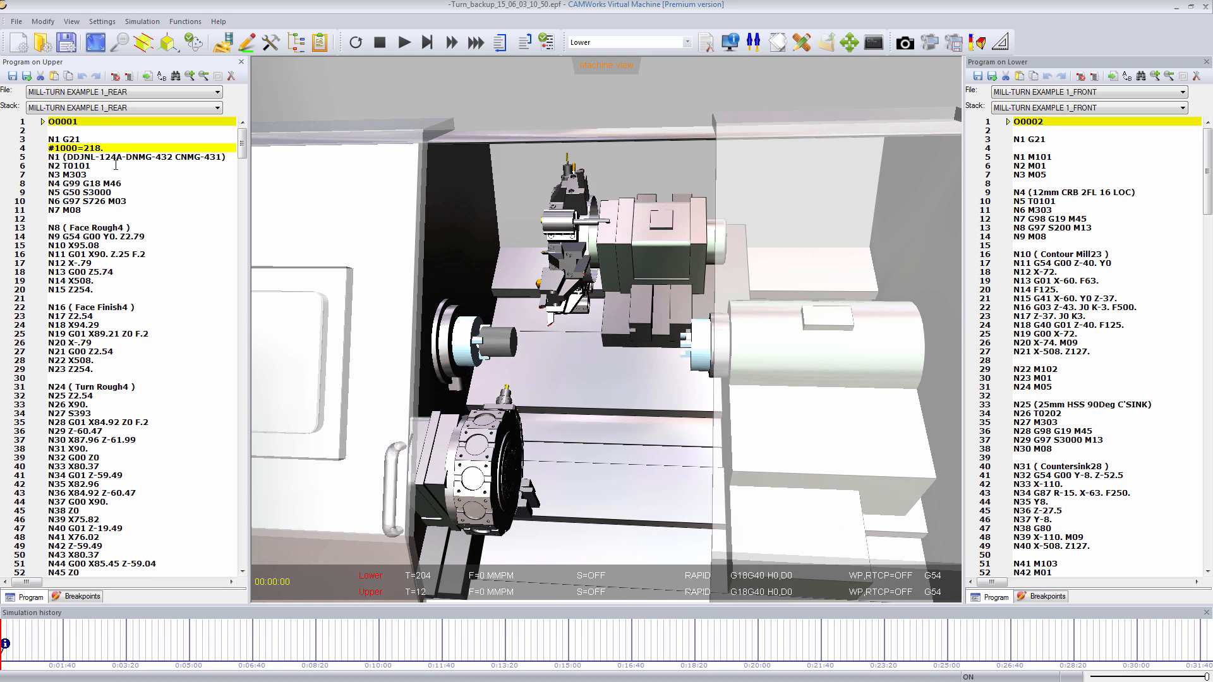
pyautogui.click(146, 139)
pyautogui.click(1099, 166)
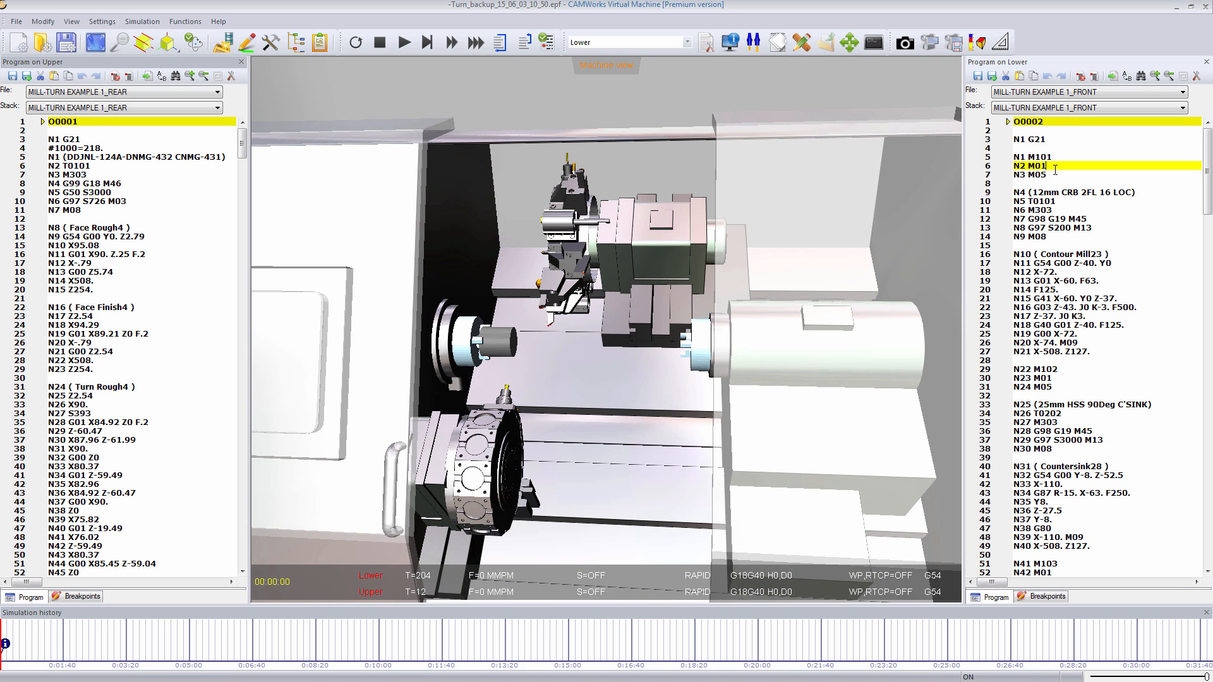
pyautogui.moveTo(613, 324); pyautogui.dragTo(569, 329, button='middle')
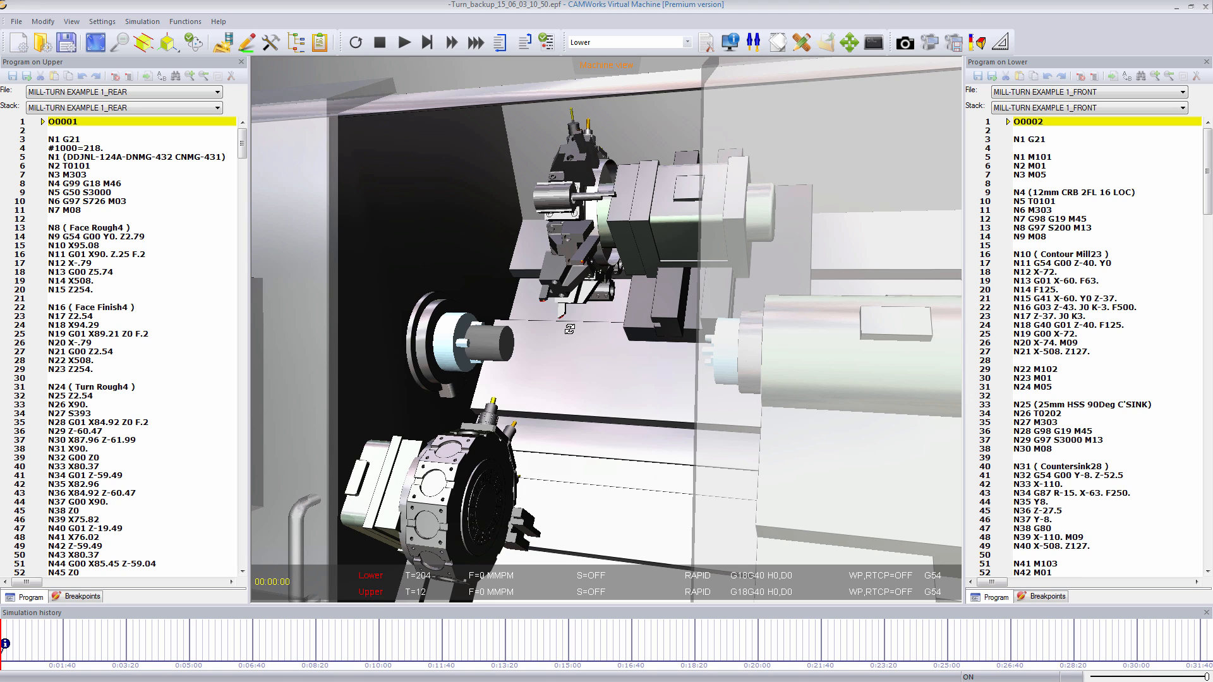
# Examine the turrets and spindles inside the machine, along with the full machine enclosure
pyautogui.moveTo(485, 392); pyautogui.dragTo(582, 261)
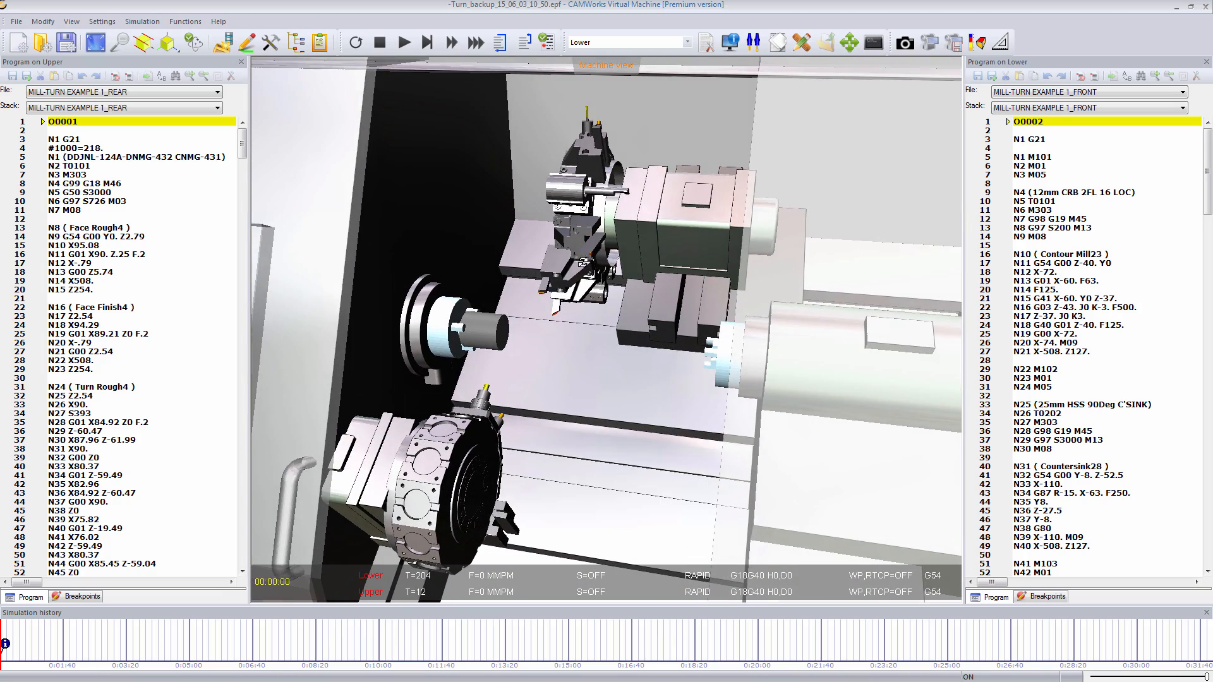
pyautogui.scroll(-5, 514, 370)
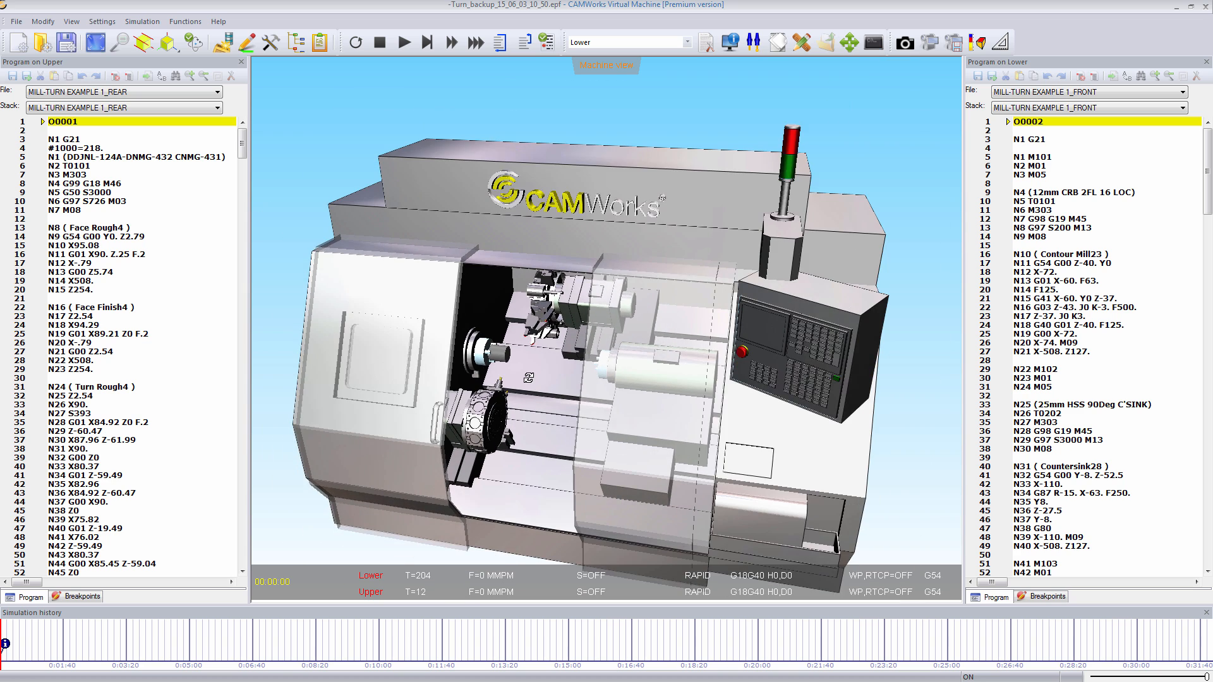
pyautogui.scroll(-2, 524, 361)
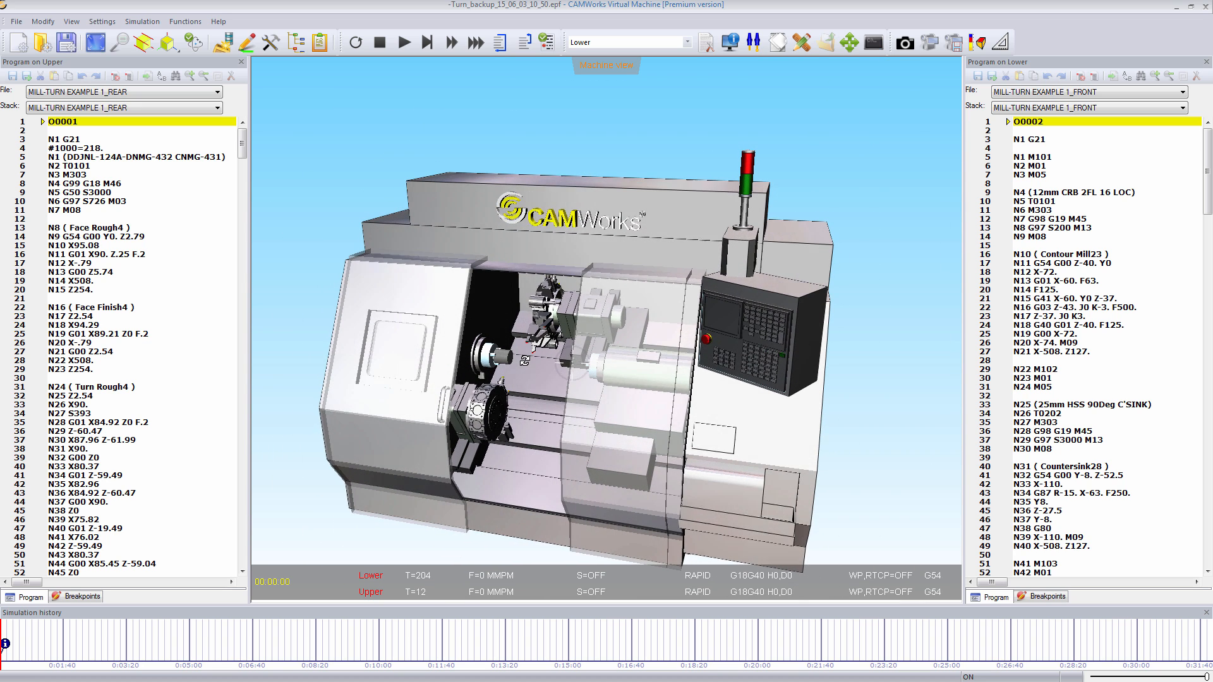
pyautogui.moveTo(525, 360); pyautogui.dragTo(523, 361)
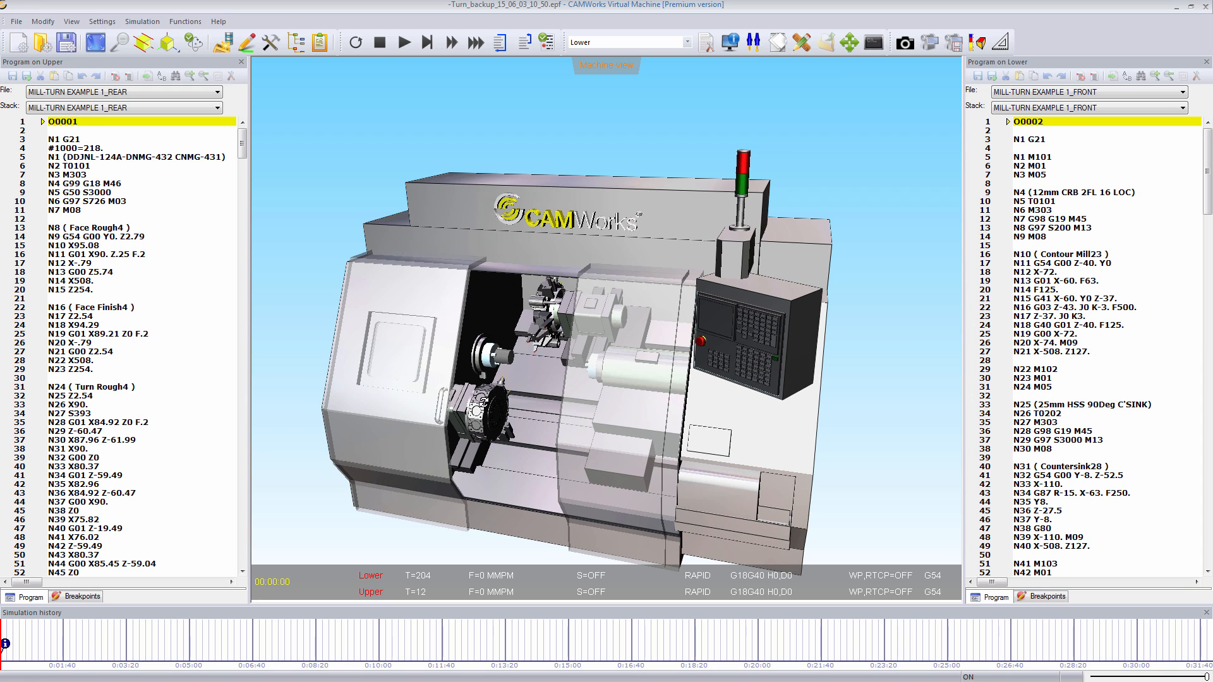
# Show only the workpiece and tools in the workpiece view, and examine both turrets' tooling from several angles
pyautogui.click(72, 21)
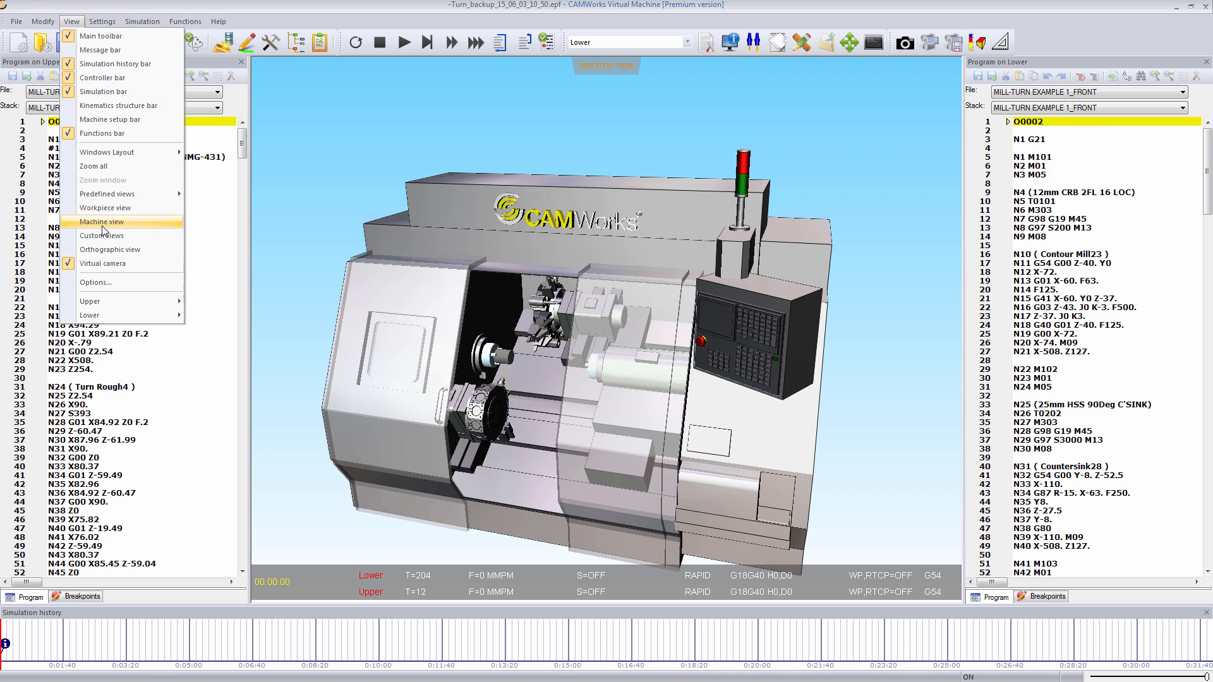
pyautogui.click(101, 208)
pyautogui.scroll(5, 531, 356)
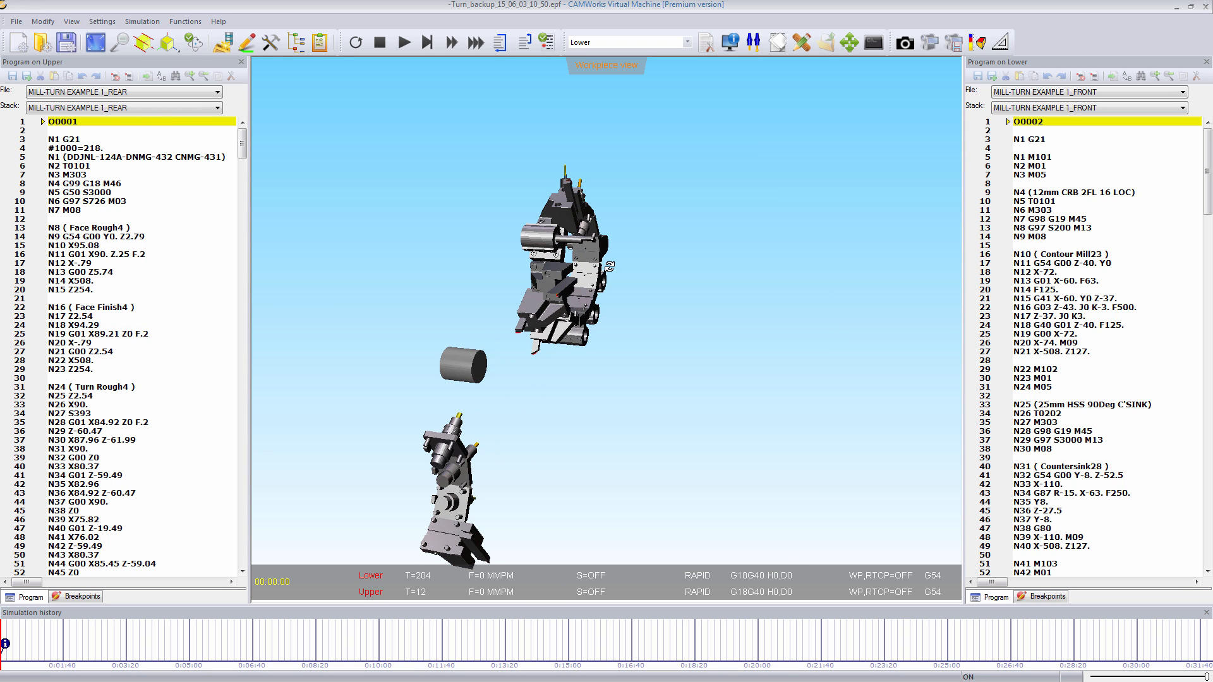
pyautogui.moveTo(610, 268)
pyautogui.mouseDown()
pyautogui.moveTo(623, 298)
pyautogui.moveTo(694, 284)
pyautogui.moveTo(707, 303)
pyautogui.mouseUp()
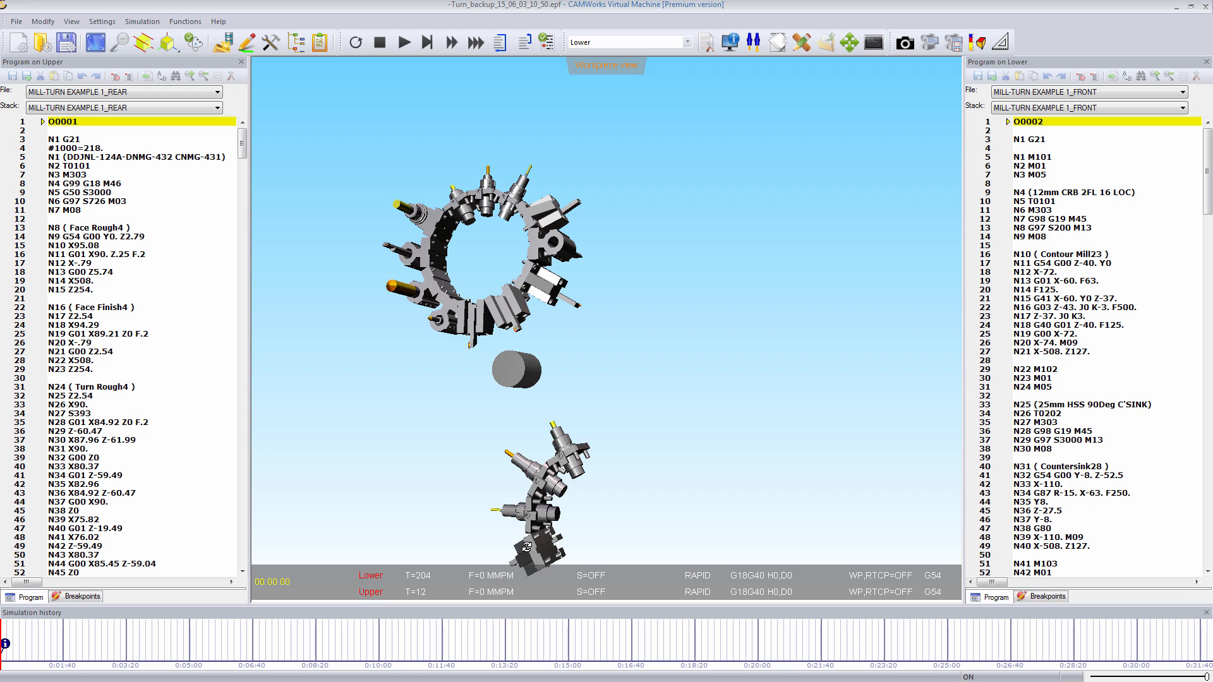
pyautogui.moveTo(607, 369); pyautogui.dragTo(590, 368)
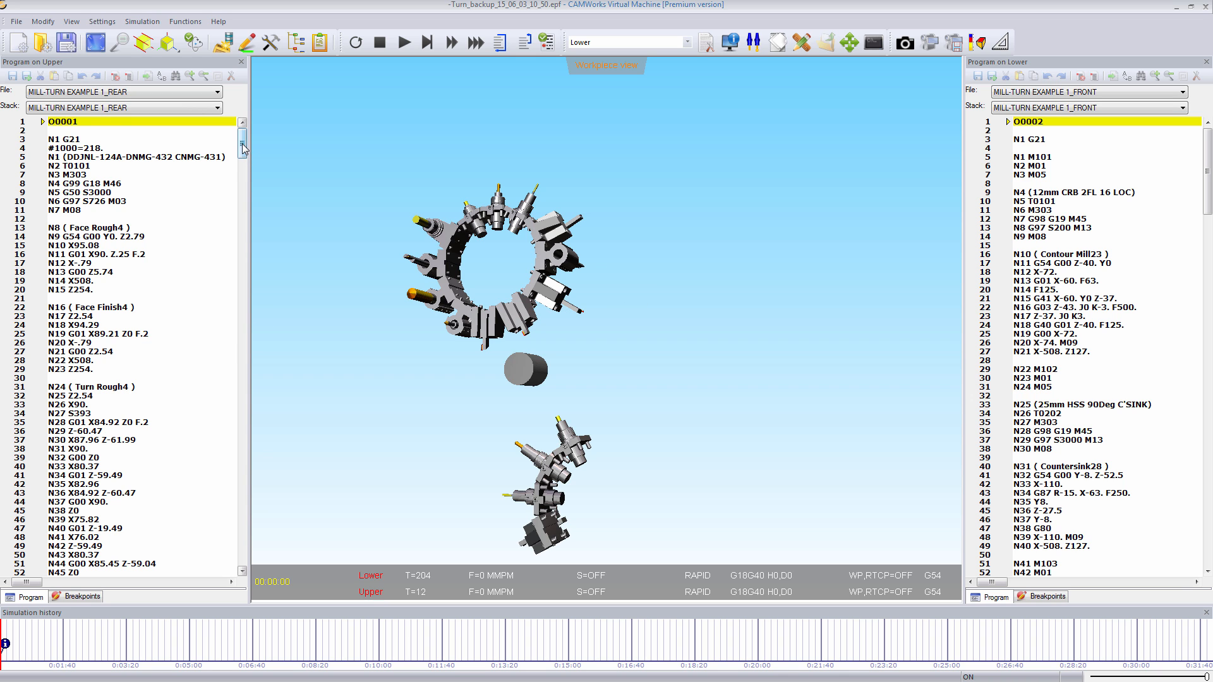
pyautogui.moveTo(243, 149)
pyautogui.mouseDown()
pyautogui.moveTo(242, 209)
pyautogui.moveTo(238, 137)
pyautogui.mouseUp()
pyautogui.moveTo(1206, 158)
pyautogui.mouseDown()
pyautogui.moveTo(1207, 168)
pyautogui.moveTo(1200, 148)
pyautogui.mouseUp()
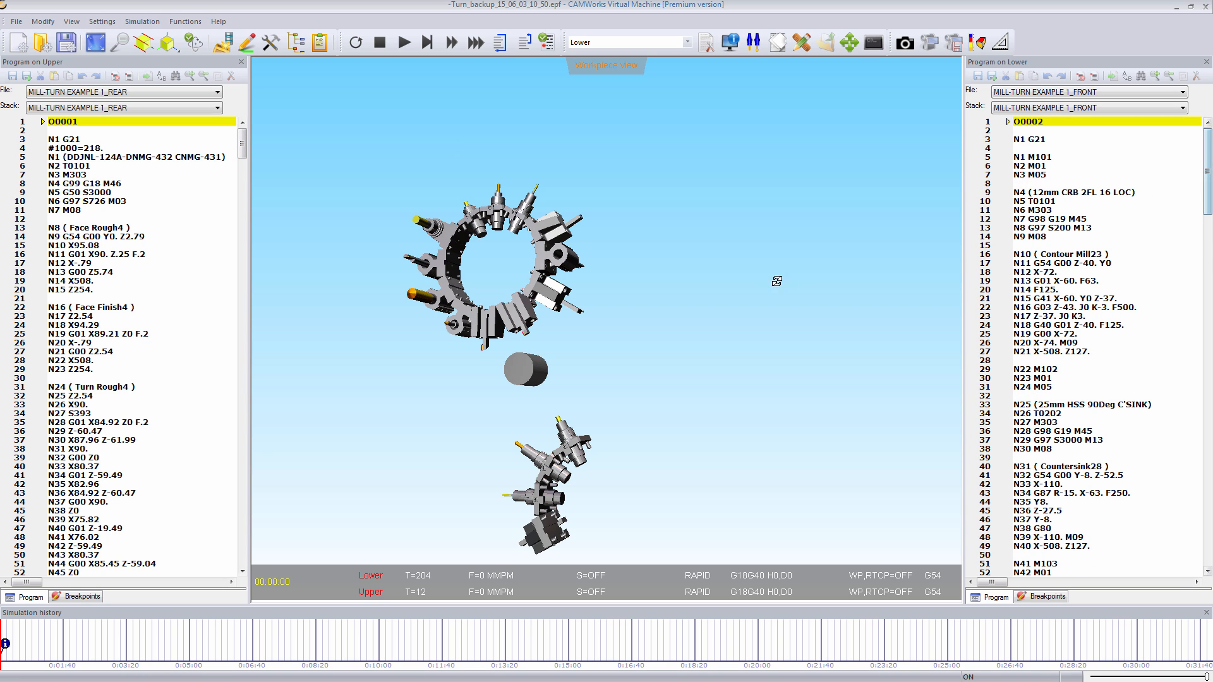
pyautogui.moveTo(766, 298); pyautogui.dragTo(682, 311, button='middle')
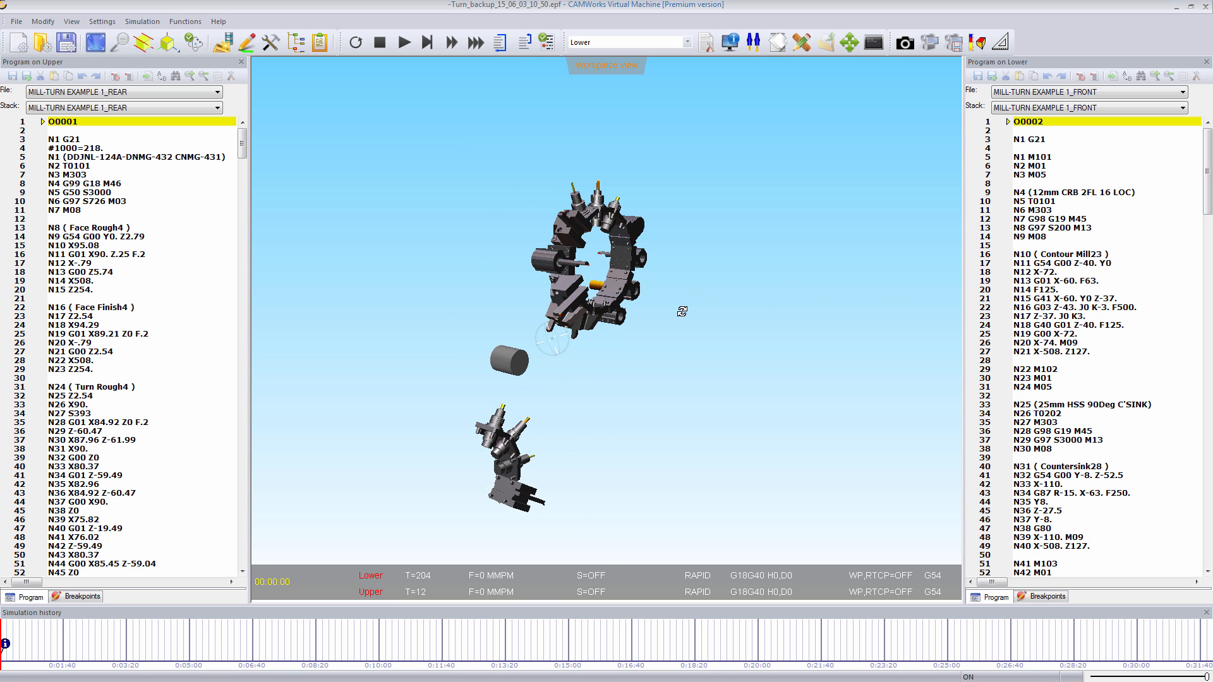
# Run the simulation of both programs in the workpiece view and pause during the rear turret's Turn Rough4 operation
pyautogui.click(404, 43)
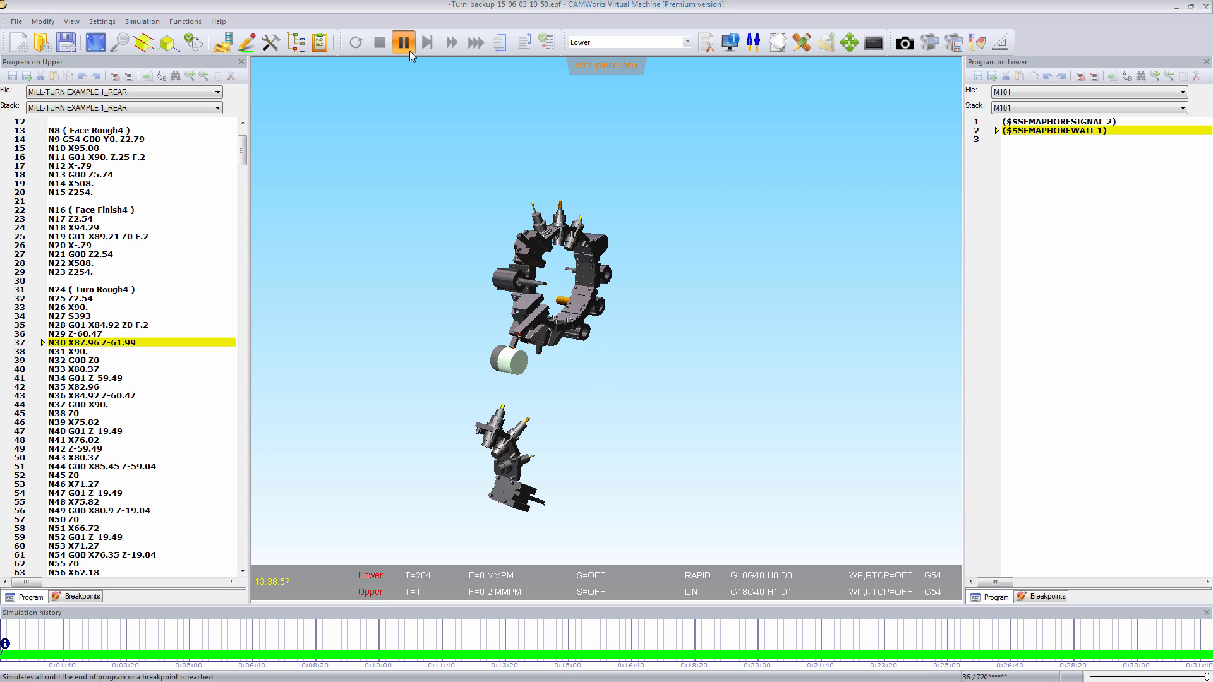
pyautogui.scroll(5, 491, 371)
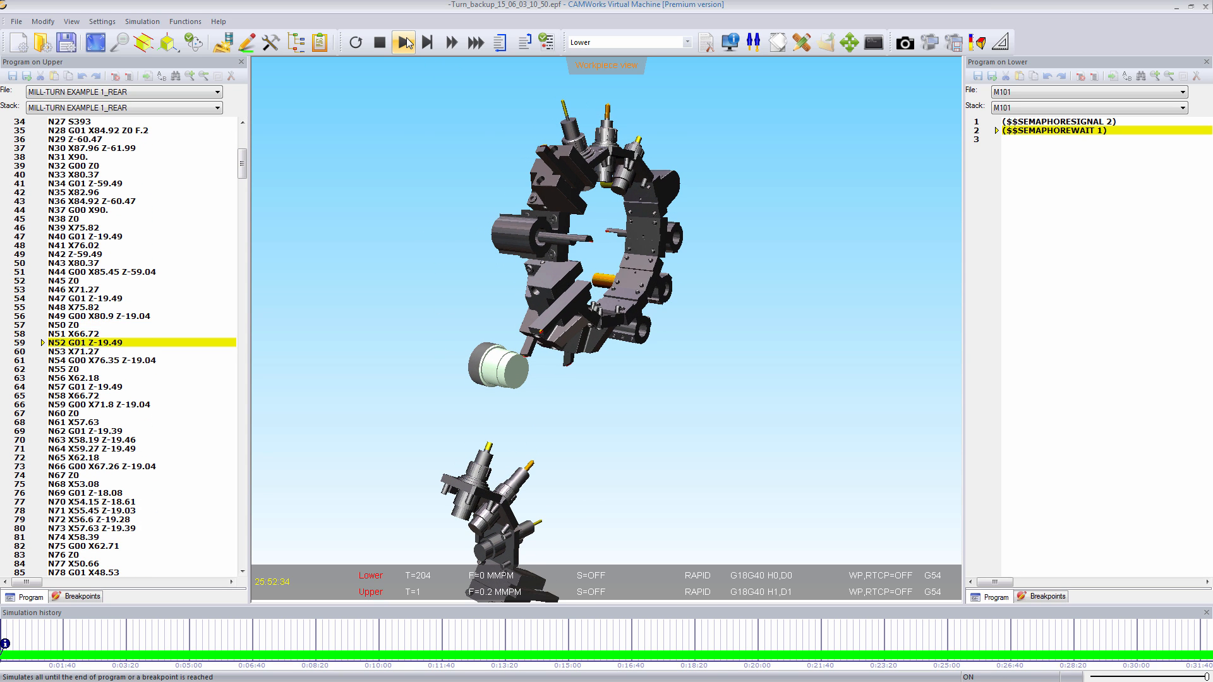
pyautogui.click(405, 43)
# Restore the full machine view, resume the simulation, and pause it during rear Drill52 and front Drill60
pyautogui.click(72, 22)
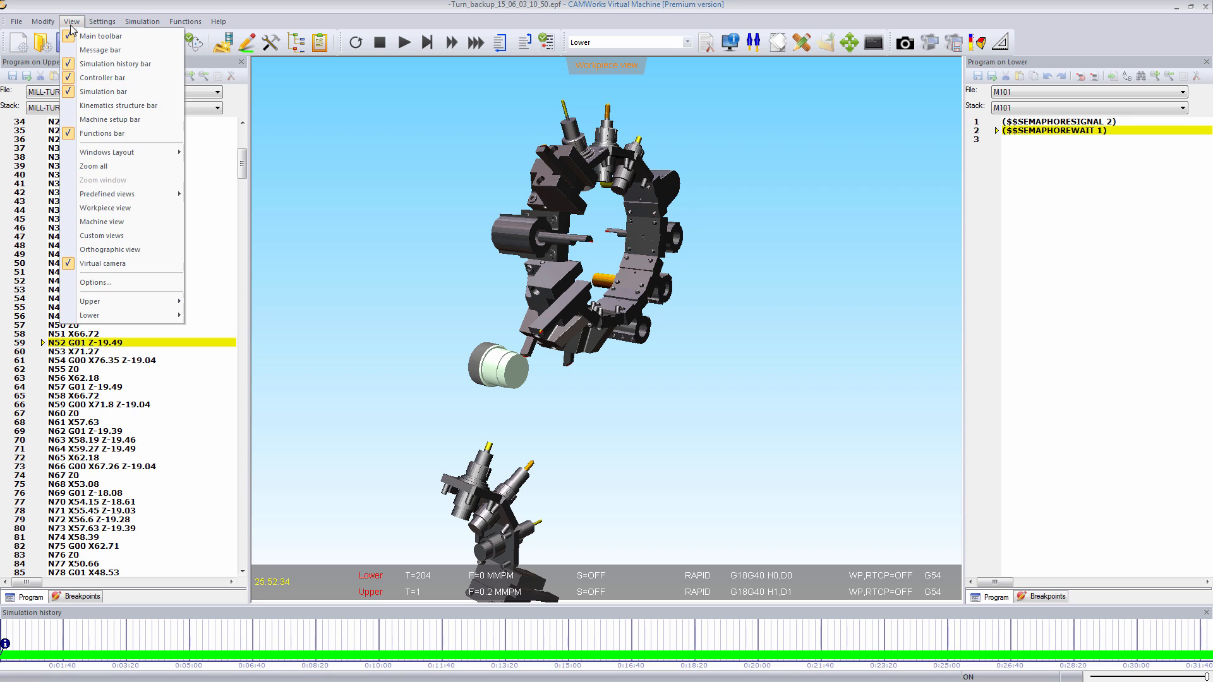
pyautogui.click(101, 222)
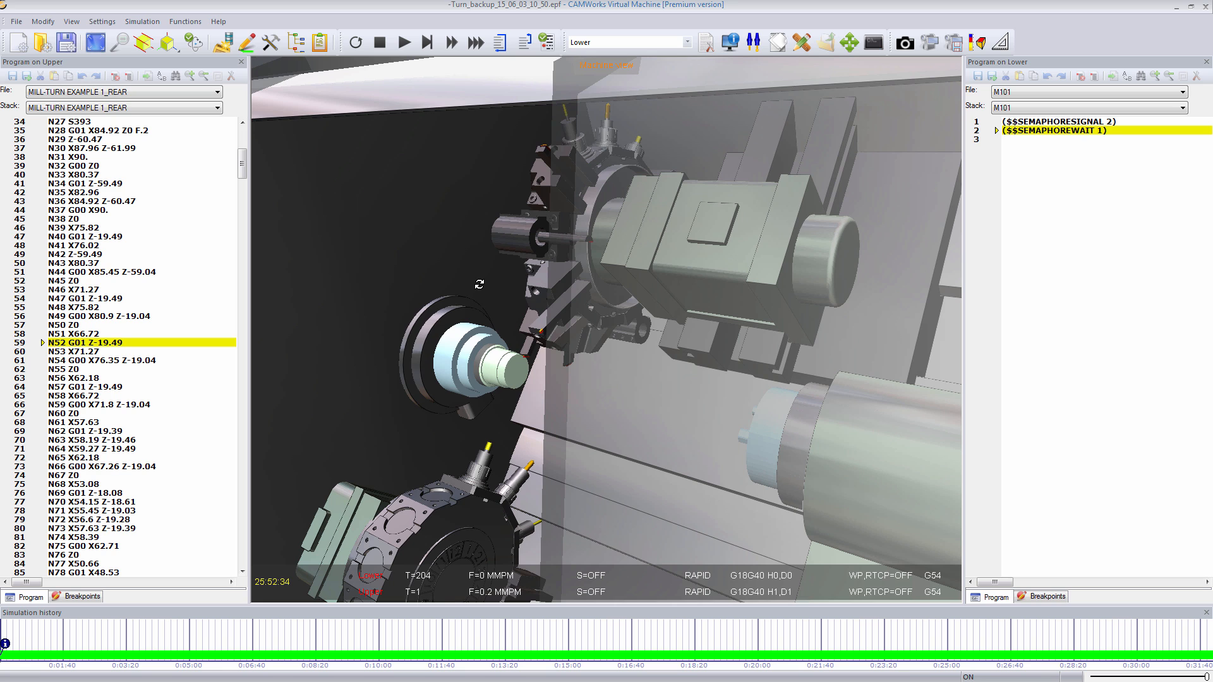
pyautogui.click(403, 42)
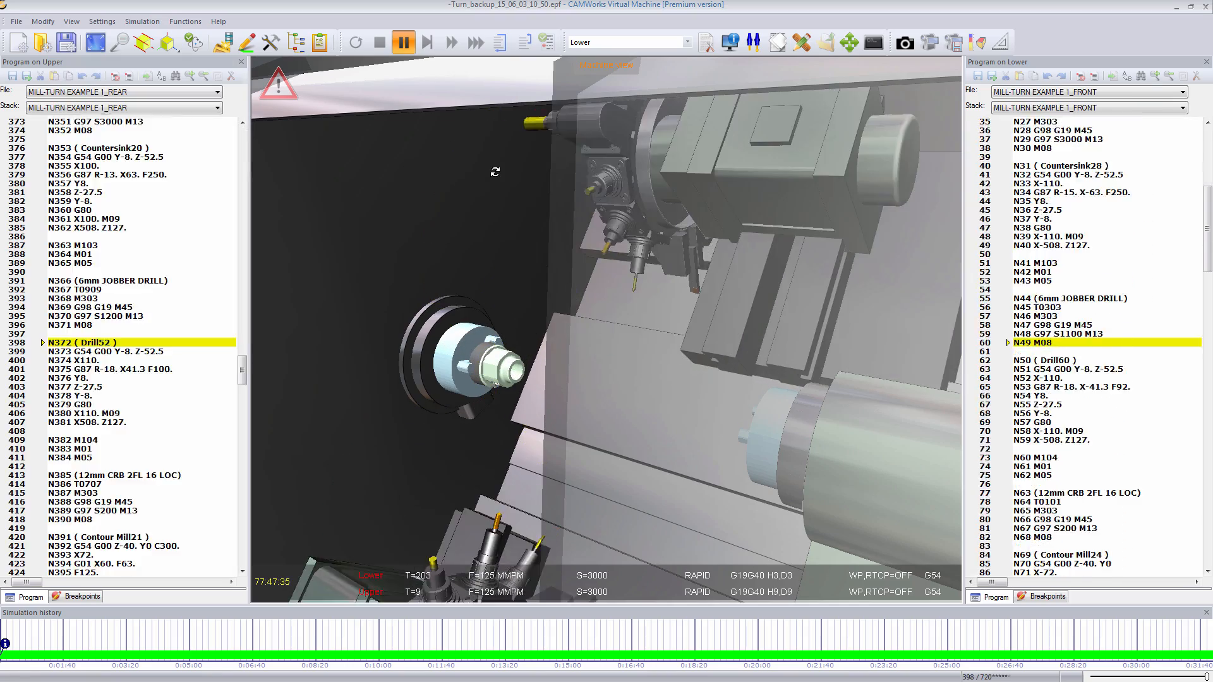
pyautogui.click(404, 44)
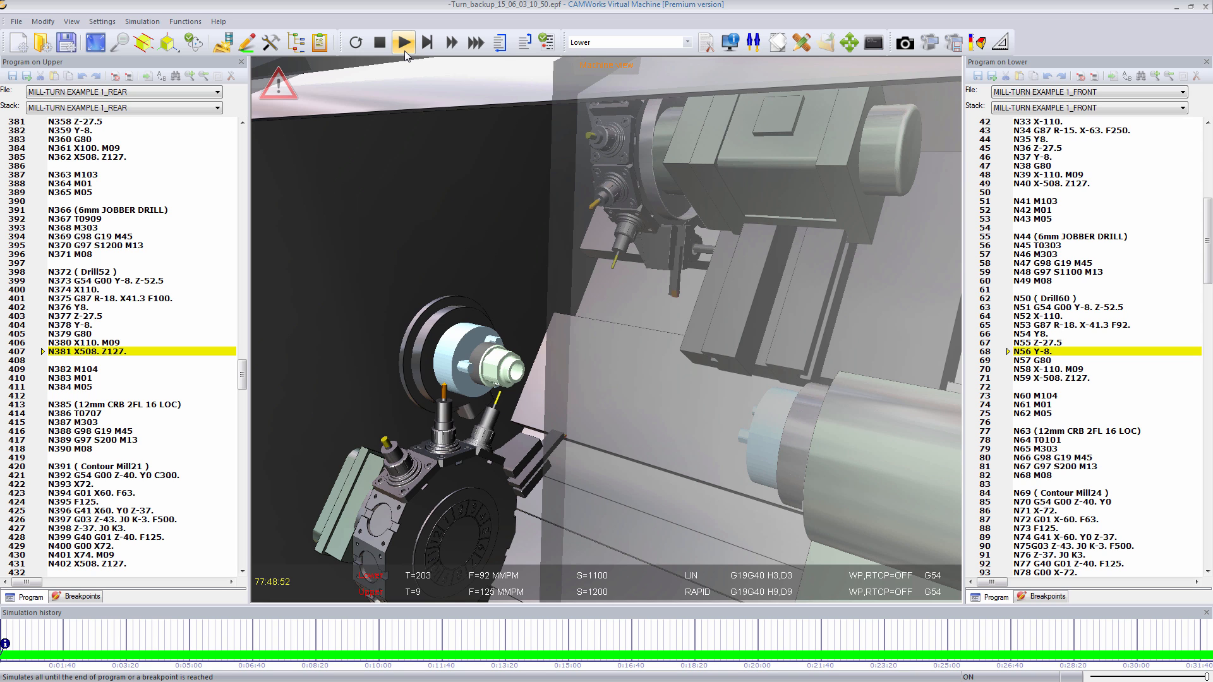
# Continue the simulation through rear Drill59, front Drill62 and the part transfer to the second spindle, up to the rear cutoff blade's tool call
pyautogui.click(405, 45)
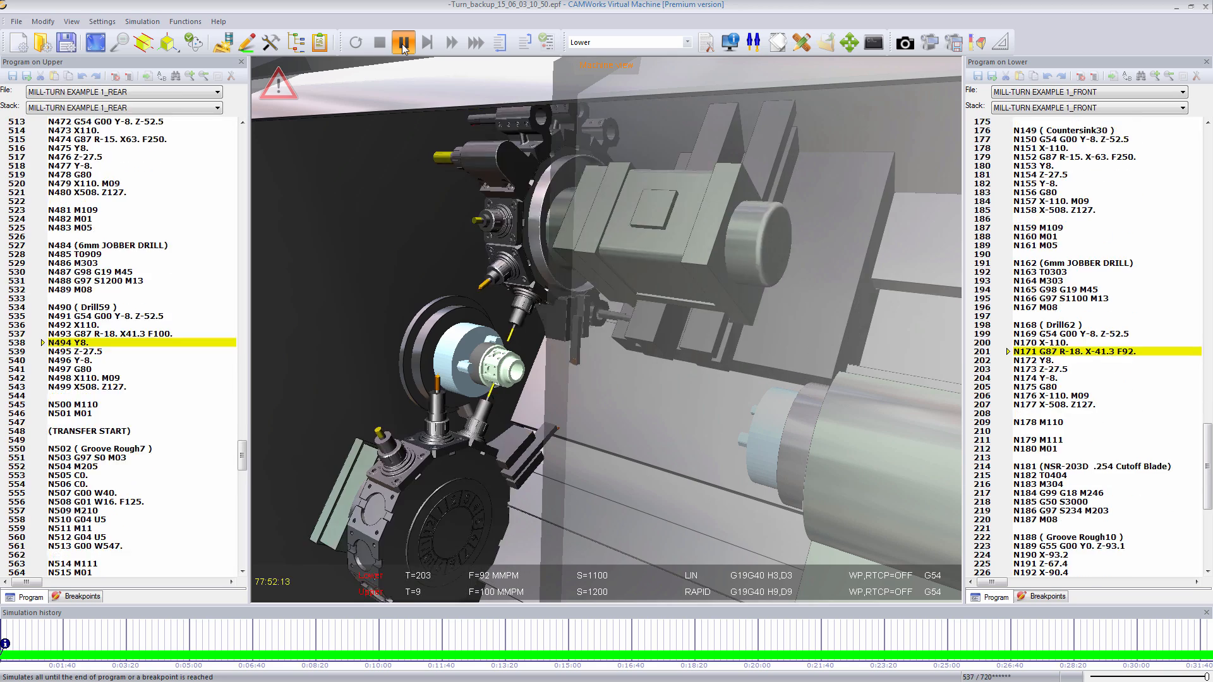
pyautogui.click(404, 43)
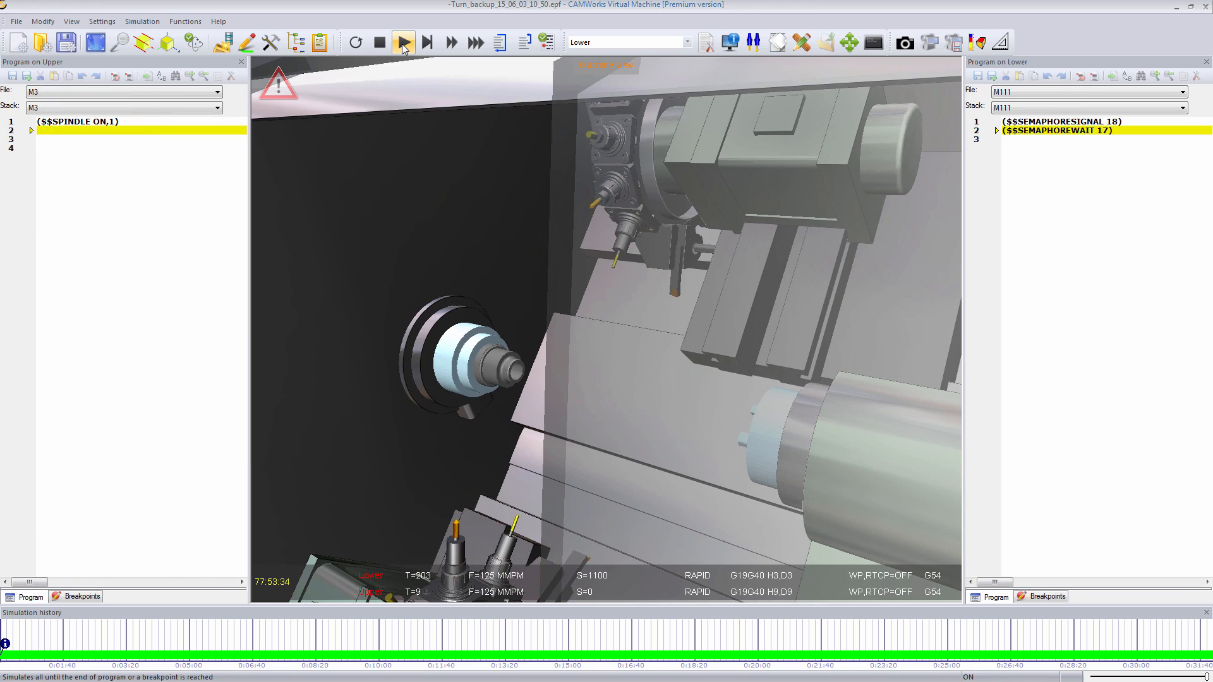
pyautogui.click(404, 43)
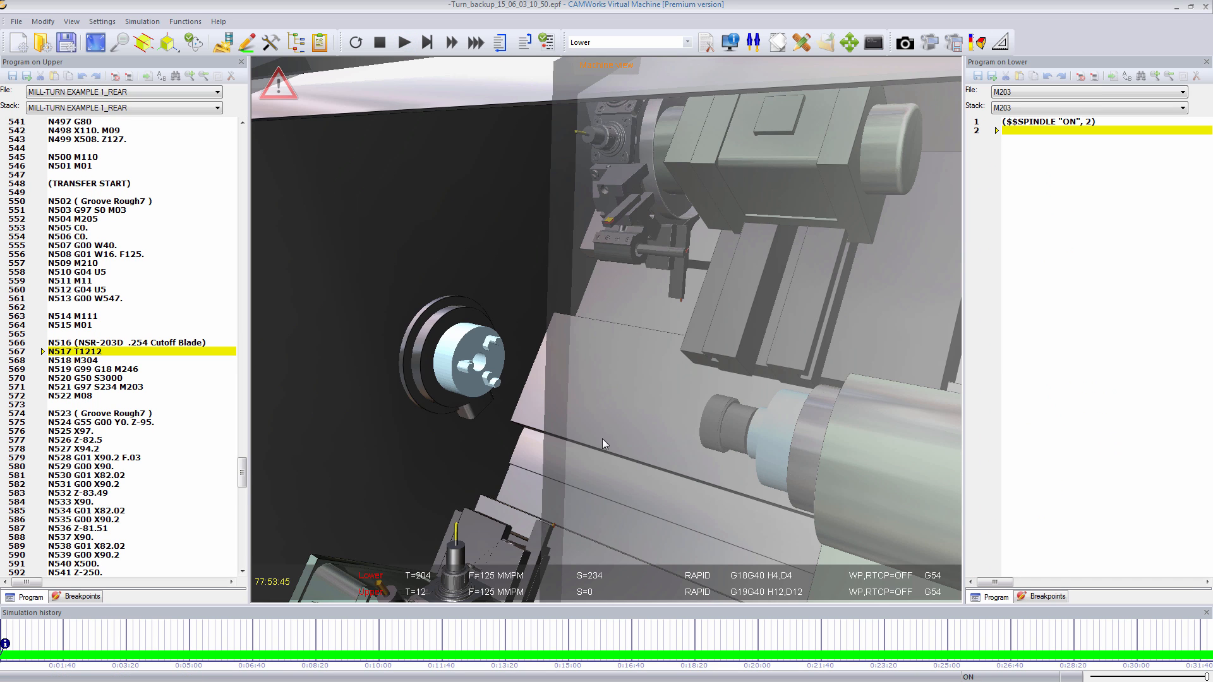
# Simulate the simultaneous grooving at the second spindle, pausing during rear Groove Rough7 and front Groove Rough10
pyautogui.moveTo(548, 415); pyautogui.dragTo(594, 408)
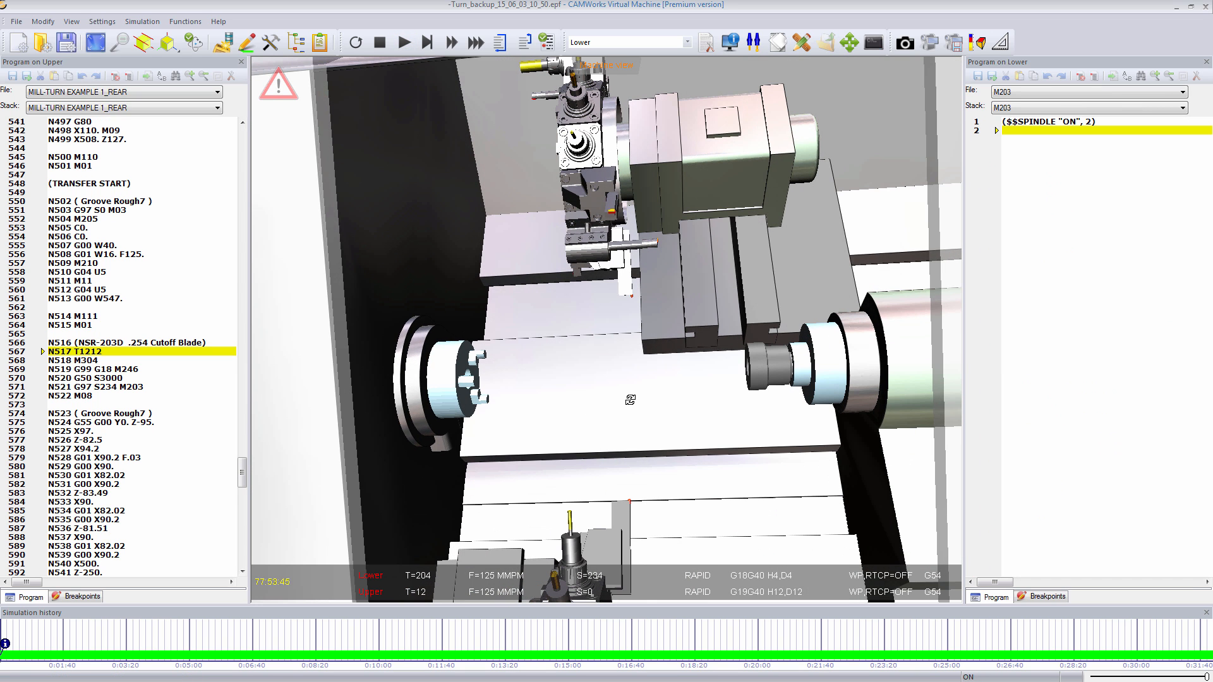
pyautogui.click(403, 42)
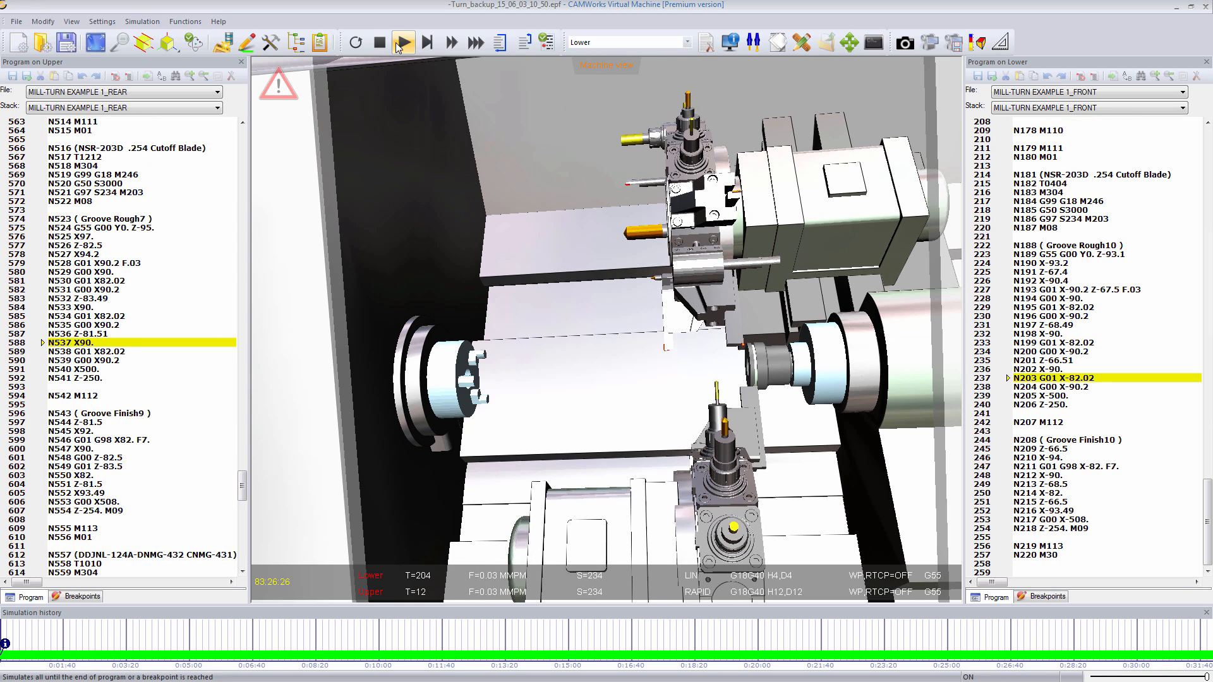
pyautogui.click(403, 42)
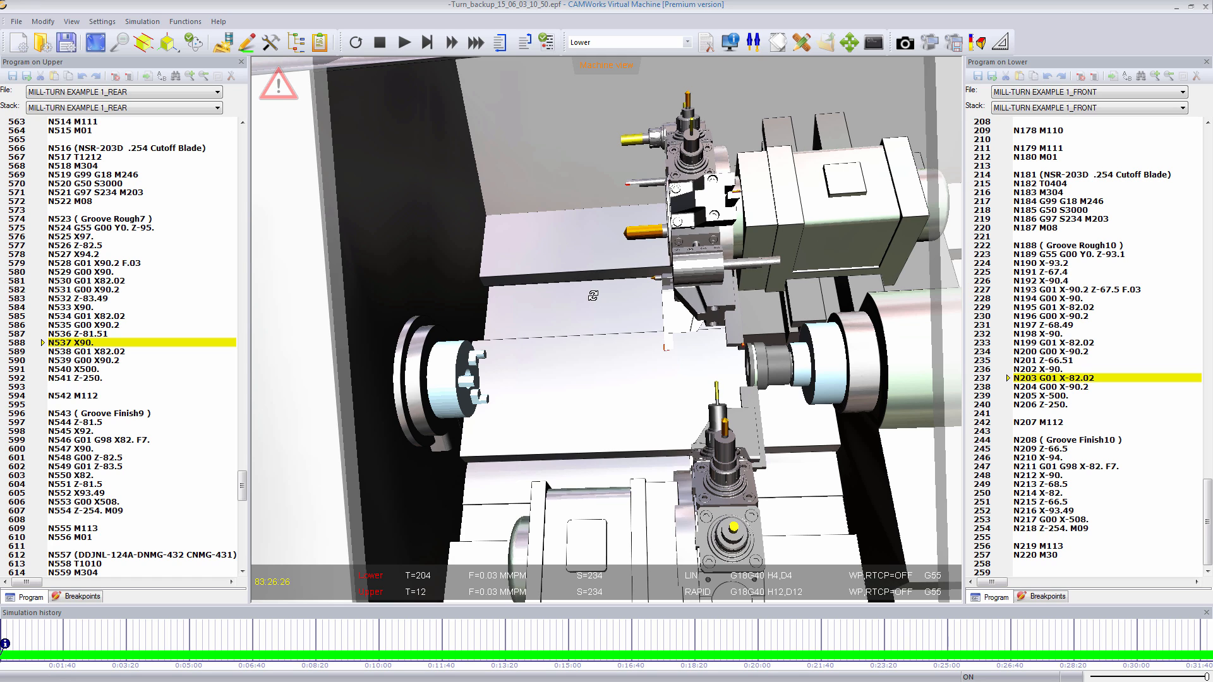